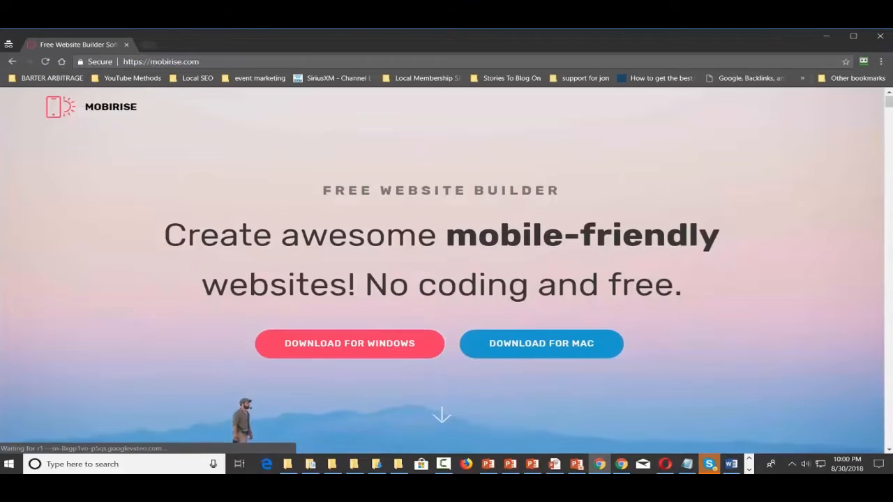
Follow the free Windows download on mobirise.com to the Mobirise account downloads page
scroll(377, 342, down, 1)
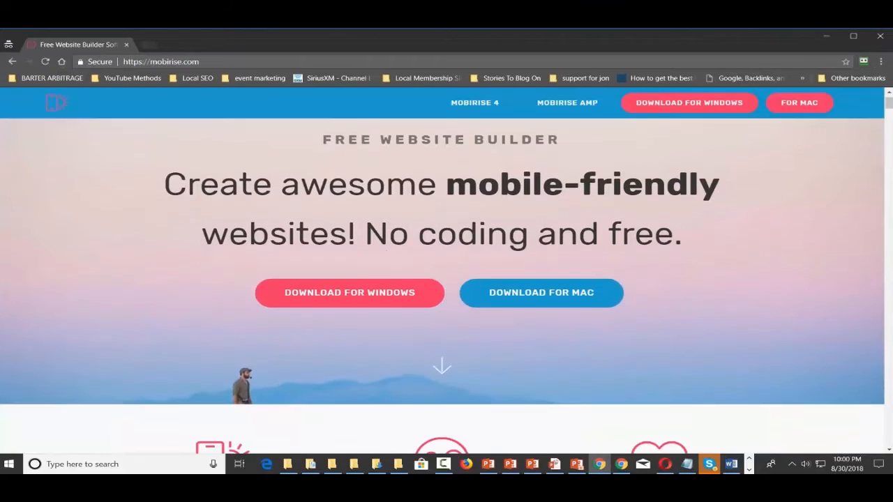
click(379, 296)
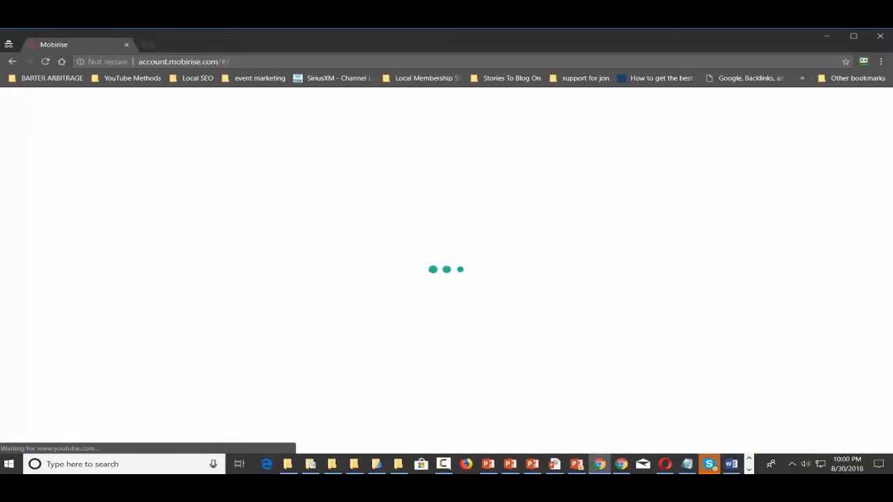
click(211, 242)
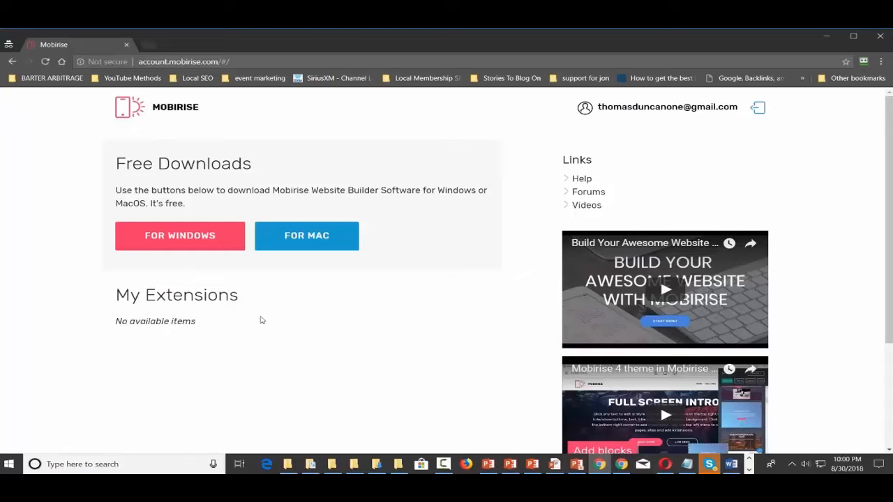
click(147, 44)
text(gmail.com)
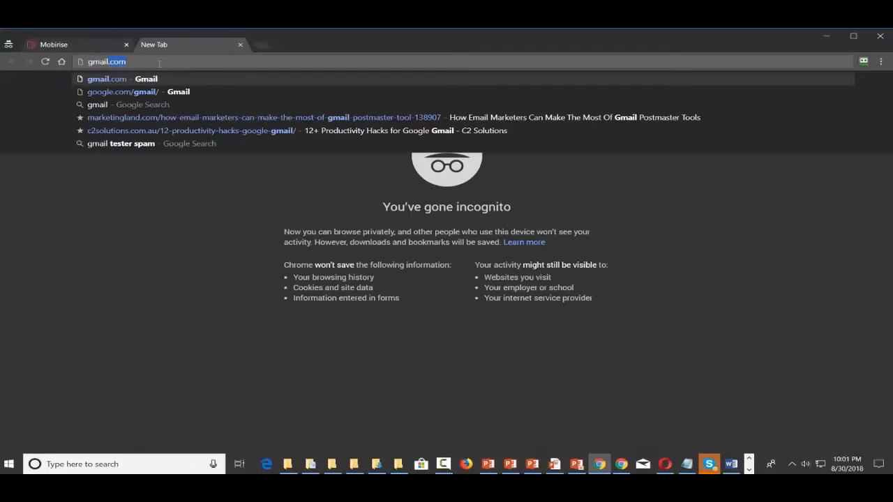
key(Return)
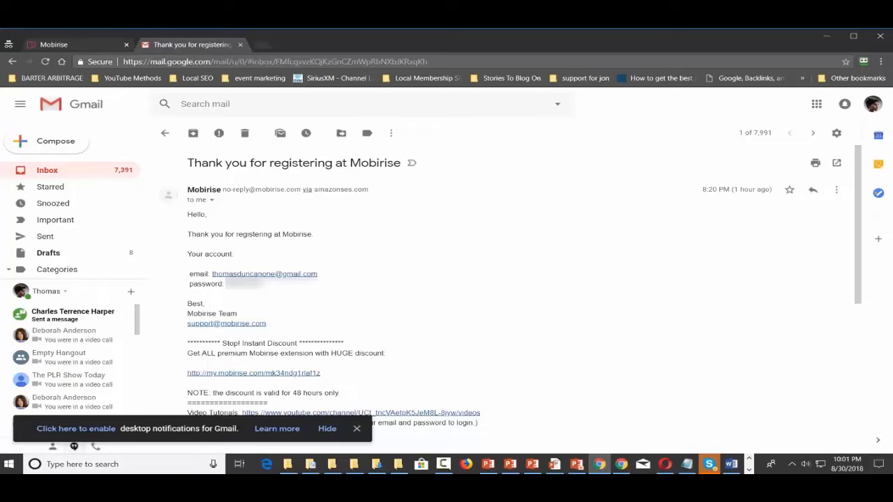
click(240, 44)
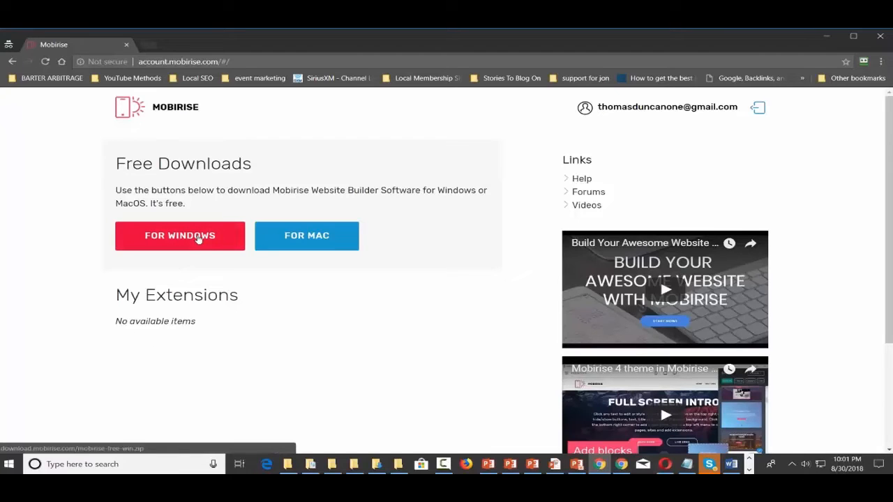
Download the Windows installer and save mobirise-free-win (2).zip into Downloads
click(199, 239)
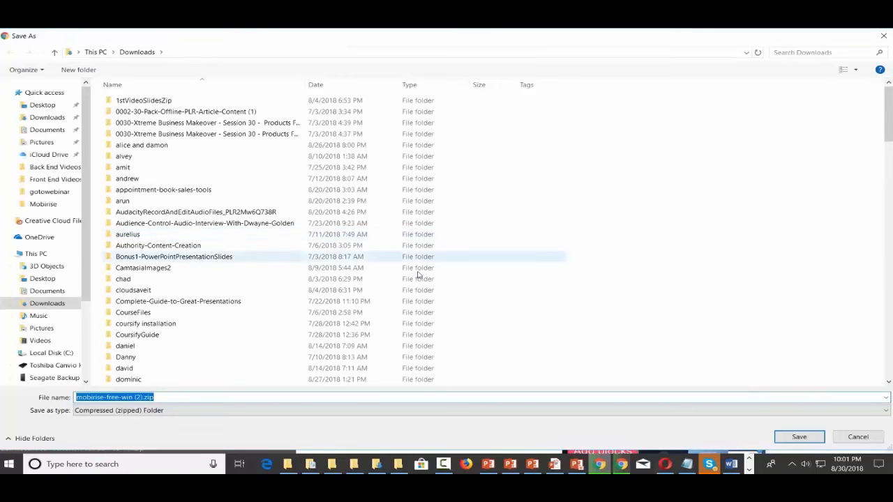
click(797, 438)
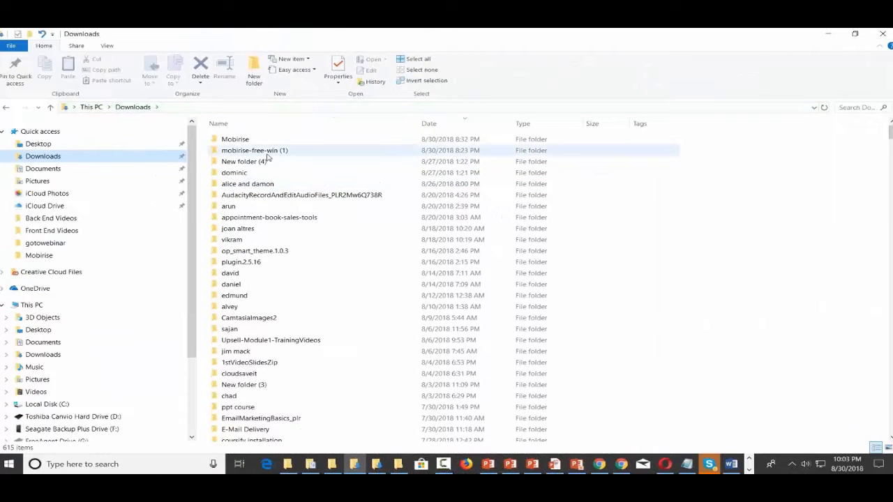
Run Mobirise4-setup.exe from mobirise-free-win (1), installing over the existing Mobirise4 folder
double_click(269, 153)
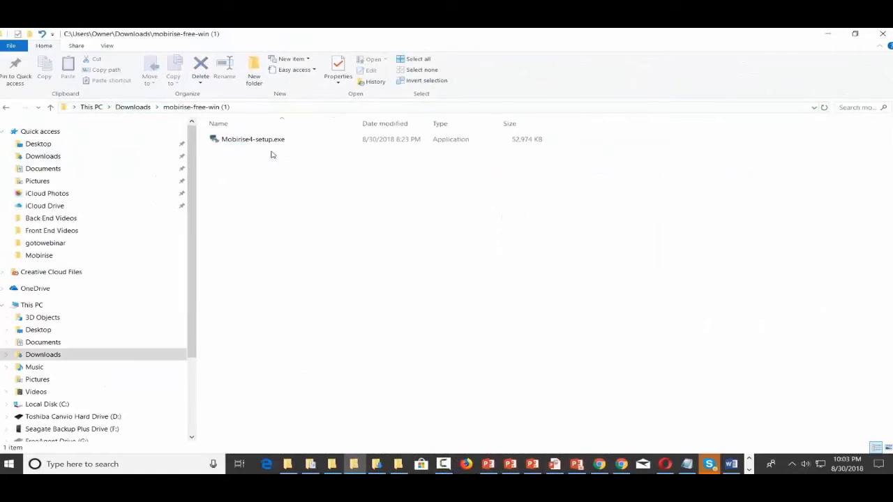
click(255, 142)
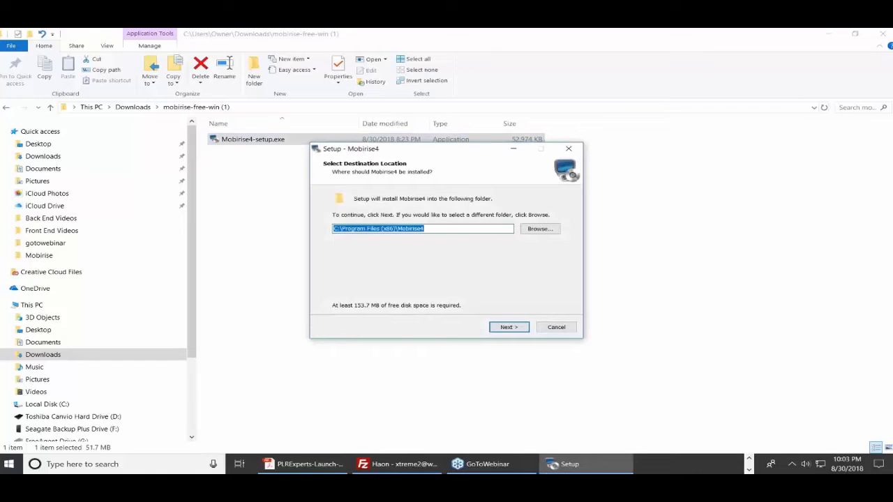
click(508, 327)
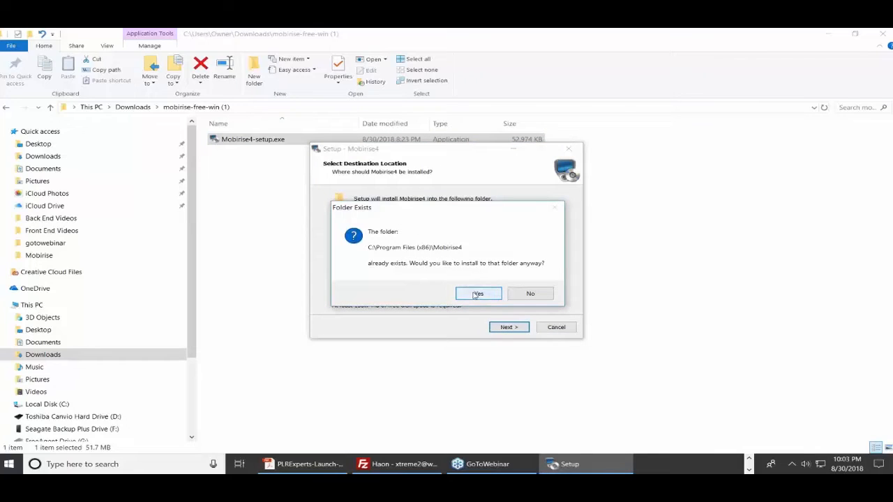
click(476, 294)
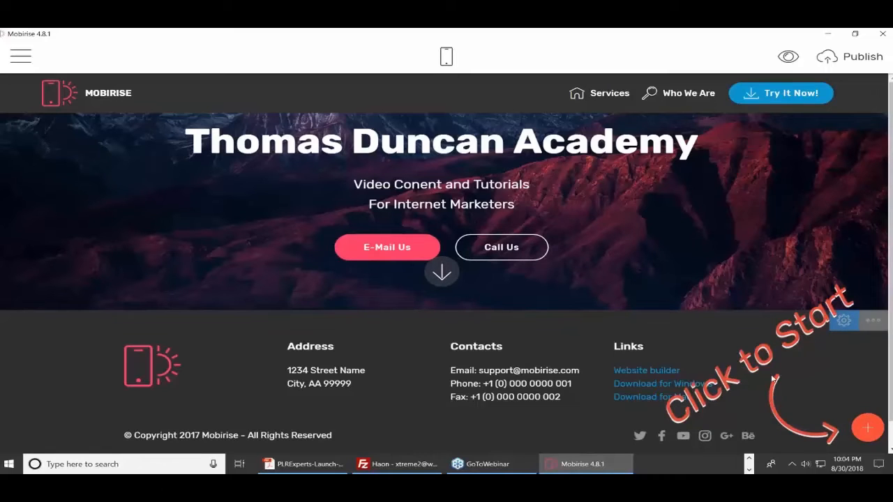
click(21, 55)
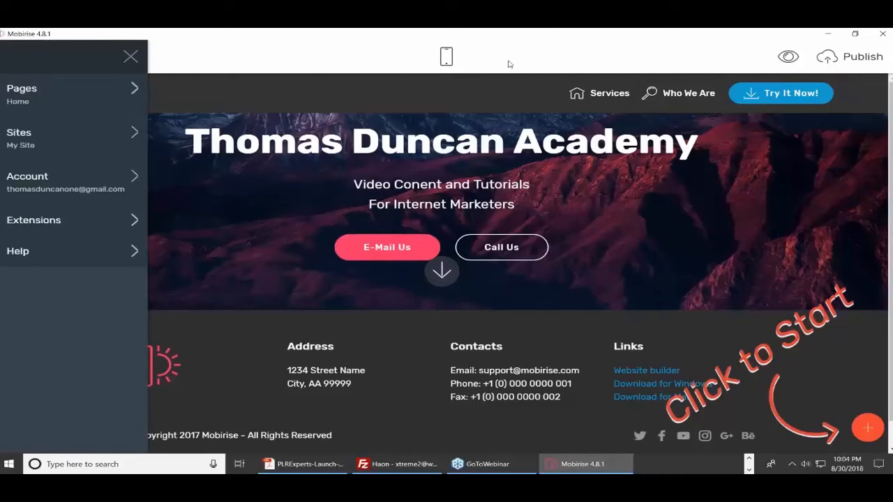
click(309, 66)
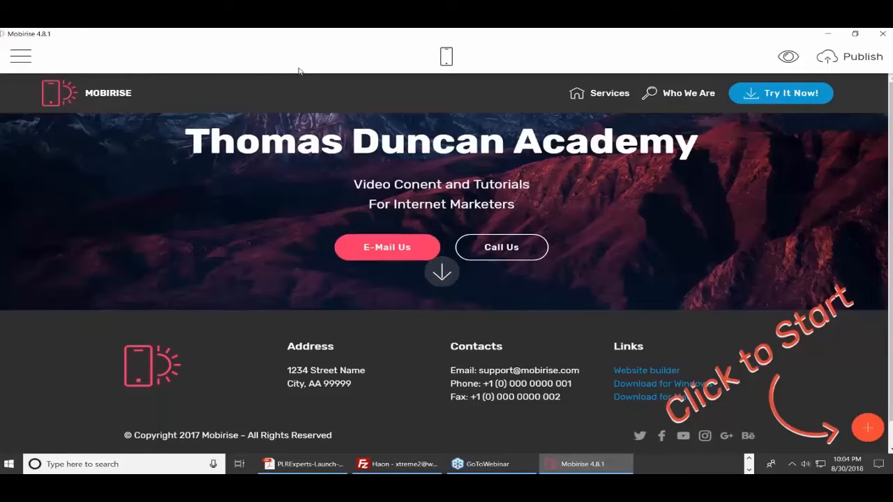
click(19, 57)
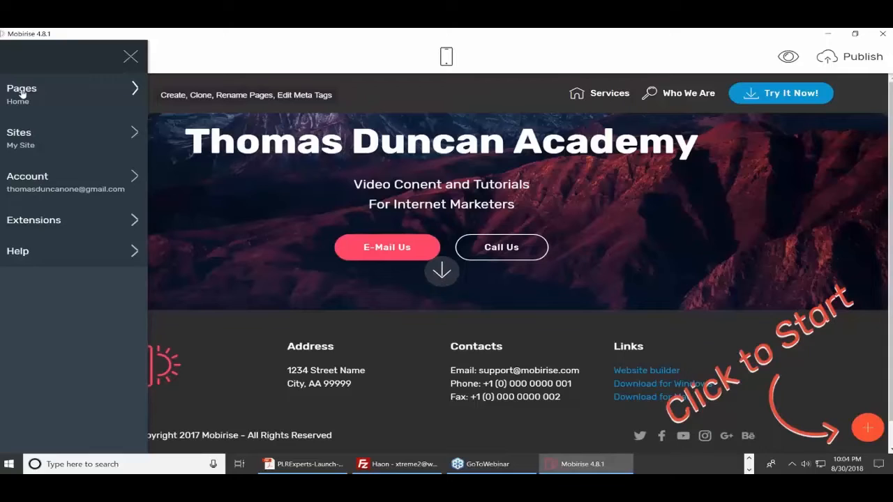
click(21, 93)
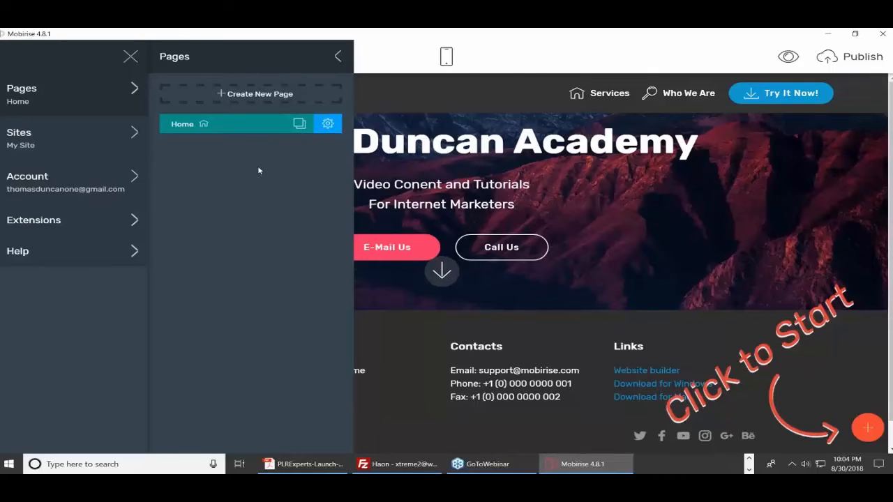
click(337, 56)
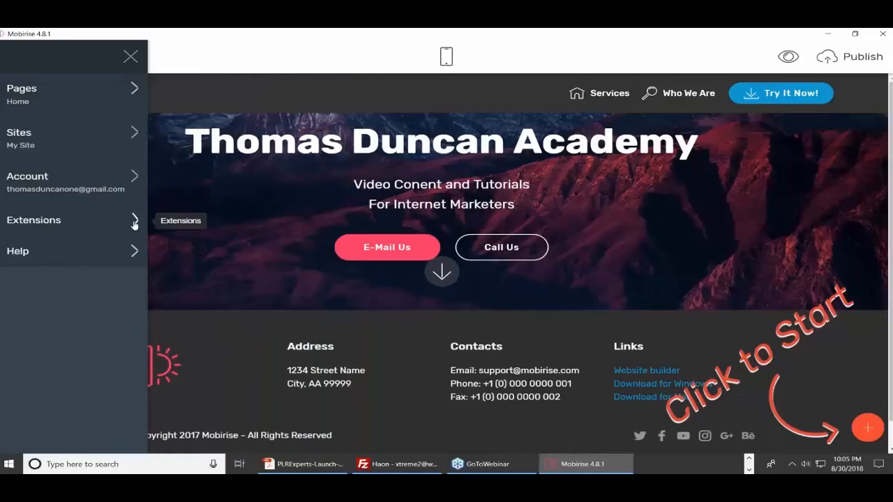
click(39, 230)
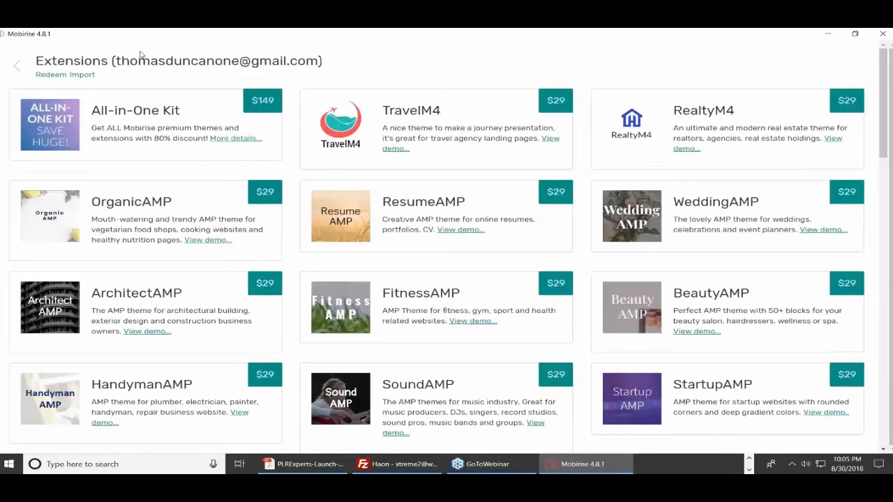
click(16, 66)
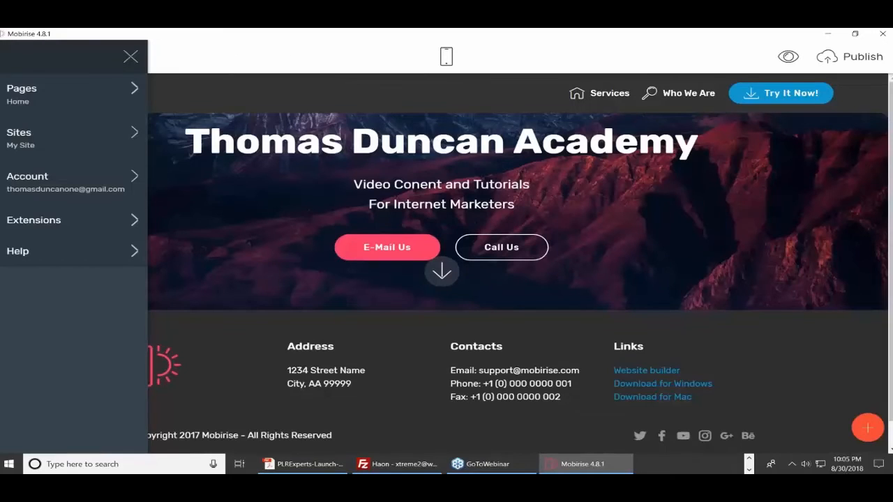
click(292, 56)
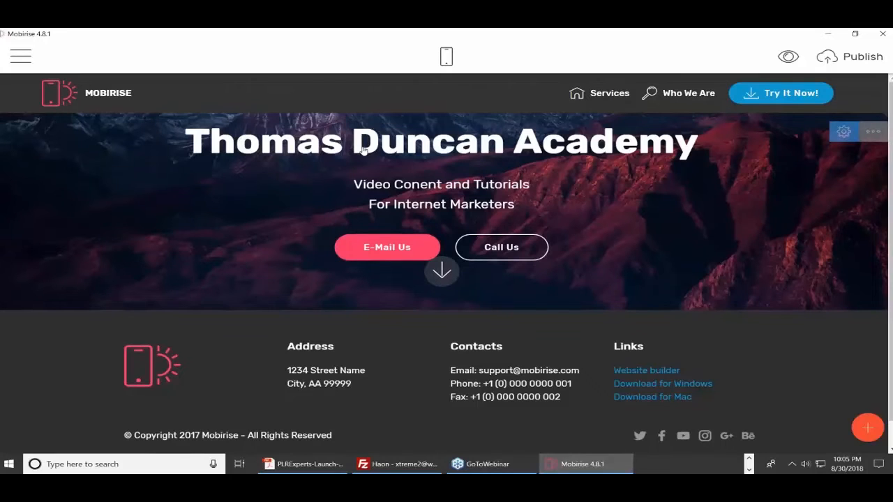
drag(297, 147, 185, 146)
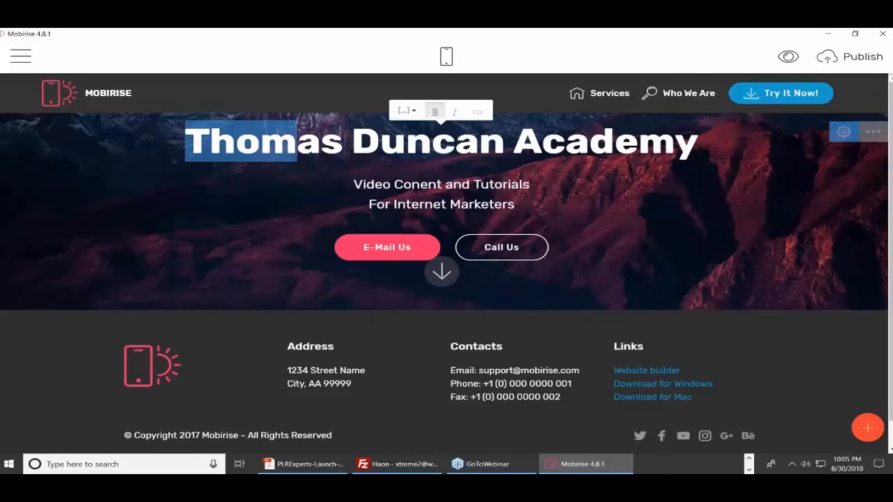
click(299, 142)
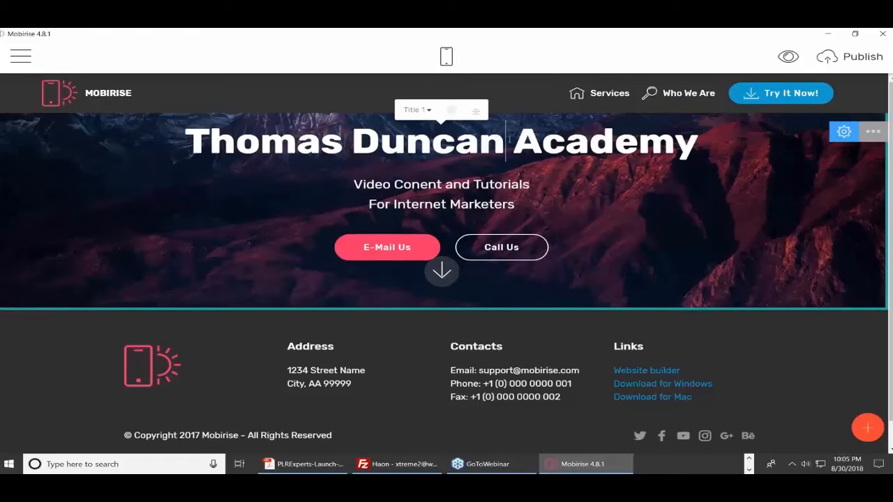
text(One)
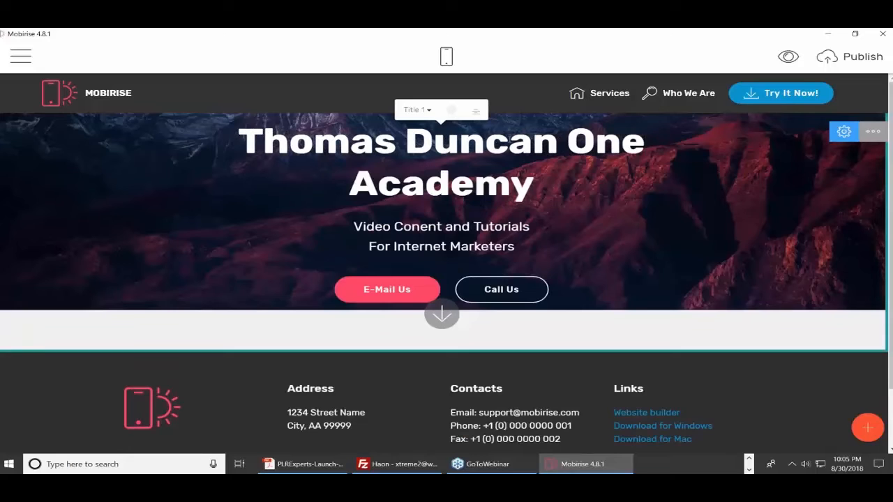
Trim the subtitle down to 'Video Tutorials' and make it bold
triple_click(455, 232)
click(475, 227)
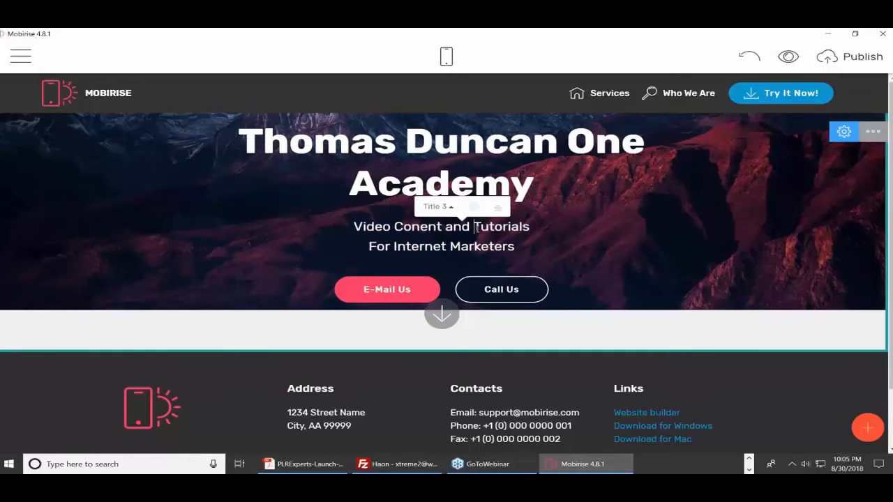
key(BackSpace)
key(BackSpace)
key(BackSpace)
key(BackSpace)
key(BackSpace)
key(BackSpace)
key(BackSpace)
key(BackSpace)
key(BackSpace)
key(BackSpace)
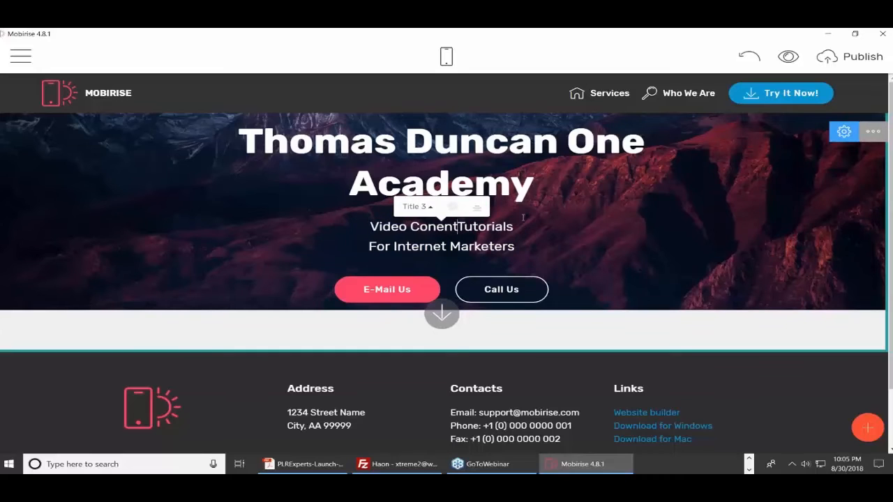
key(BackSpace)
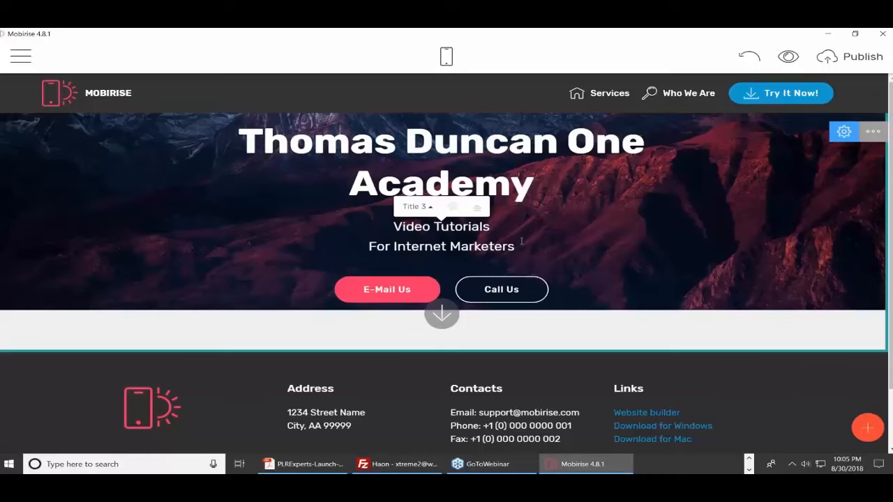
drag(392, 226, 490, 227)
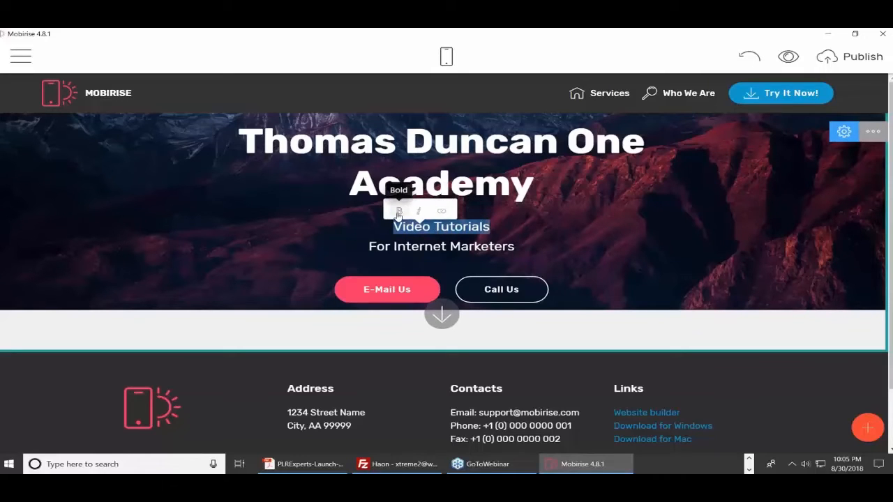
click(399, 212)
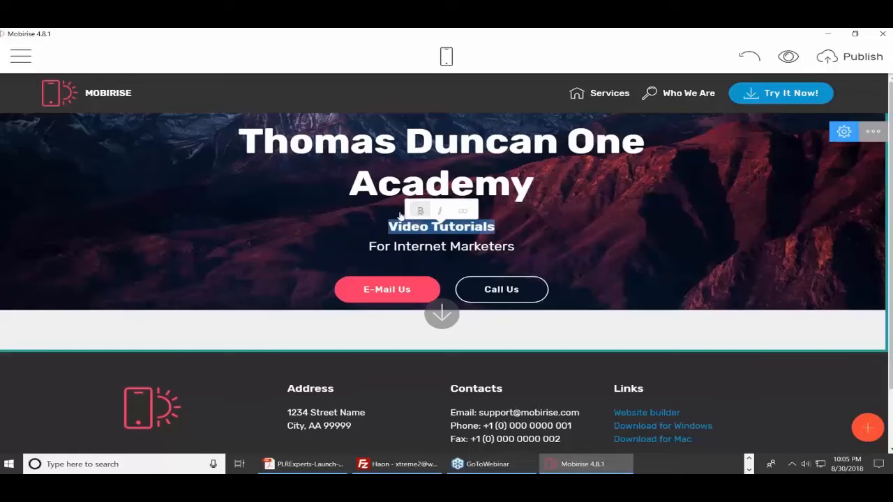
click(510, 232)
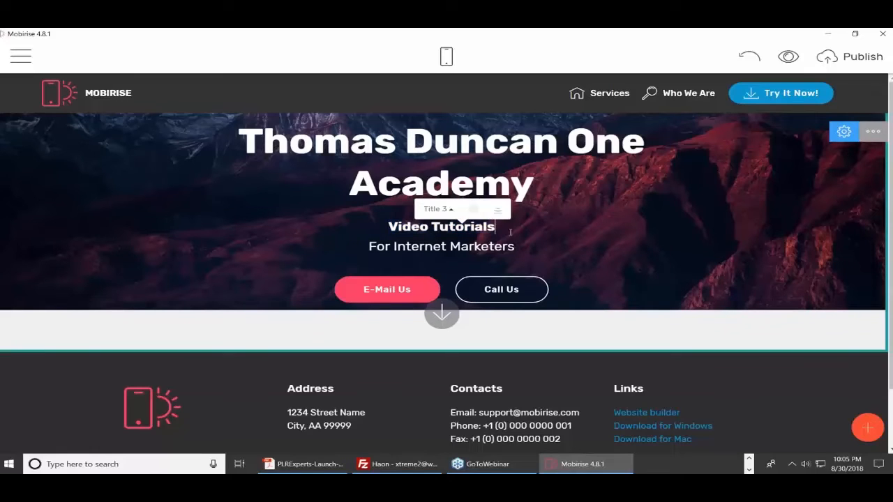
Try Title 1 and Title 2 on Video Tutorials, then settle on Title 3
click(449, 210)
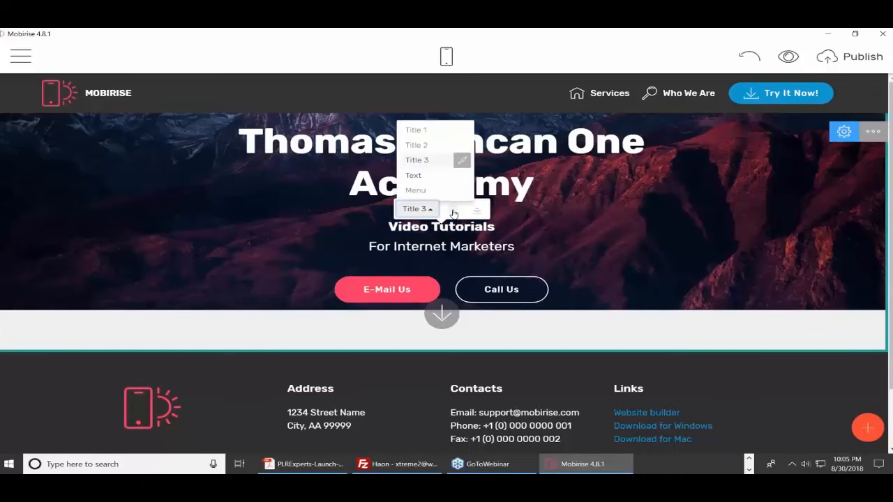
click(421, 131)
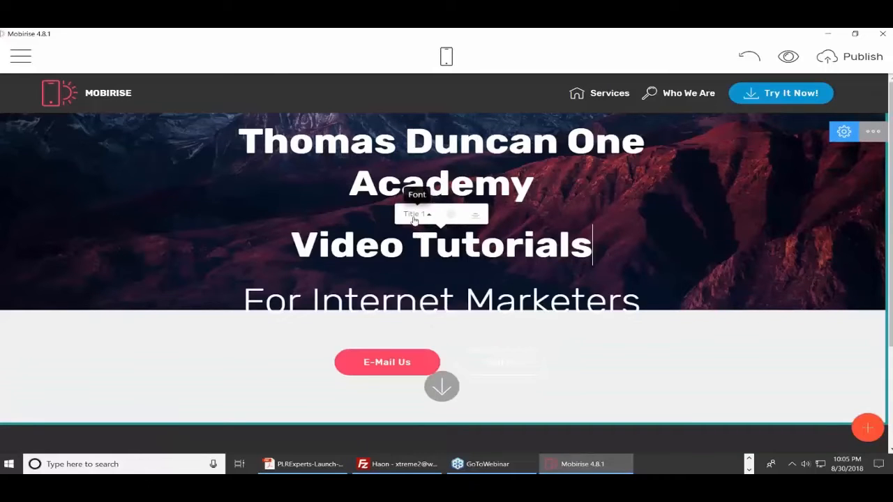
click(427, 215)
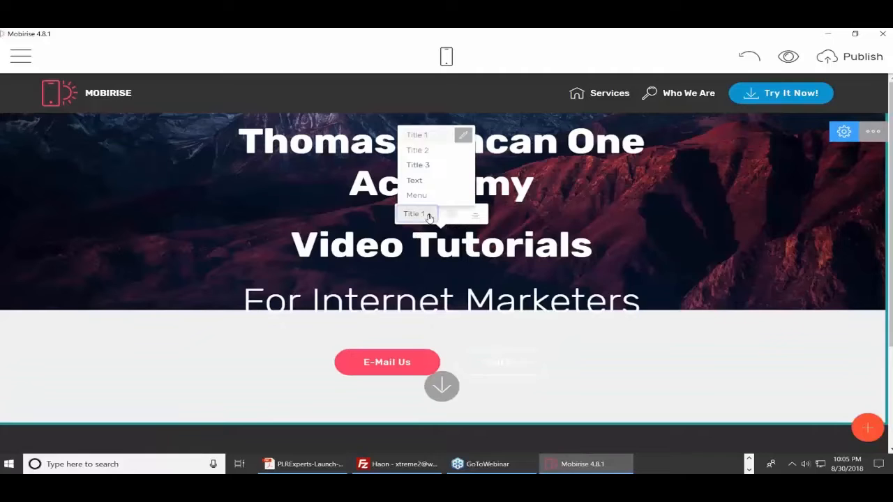
click(420, 151)
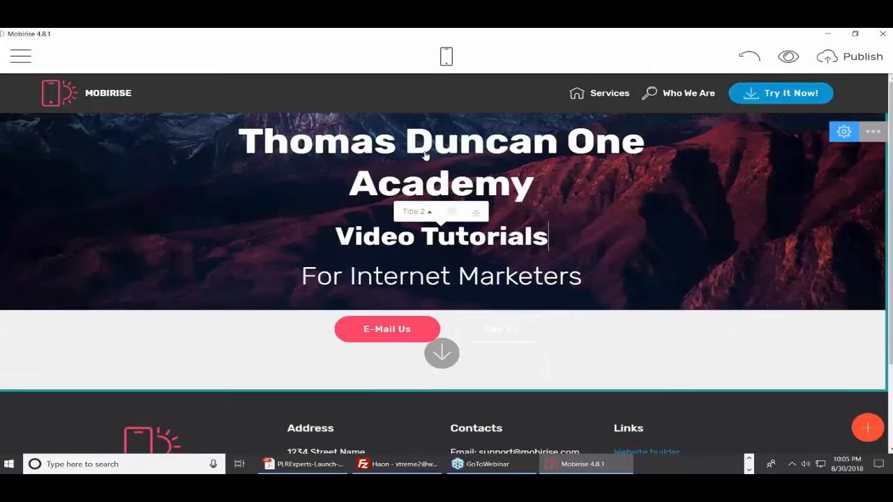
click(427, 211)
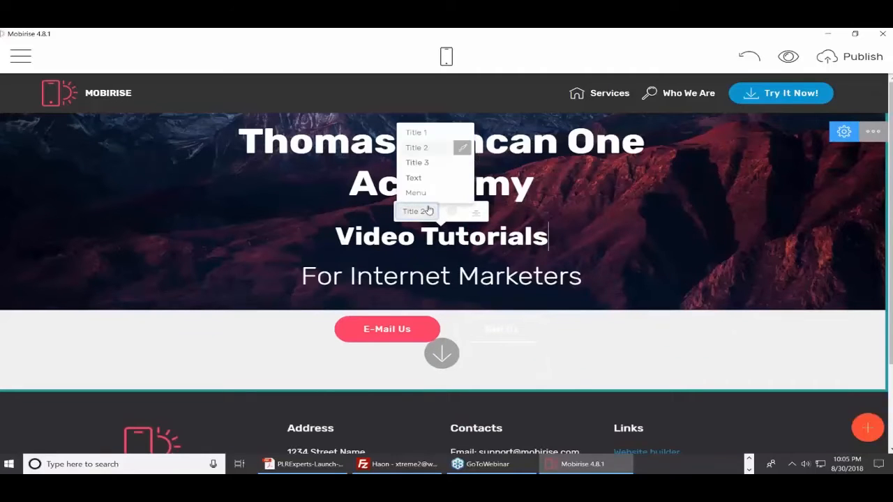
click(425, 164)
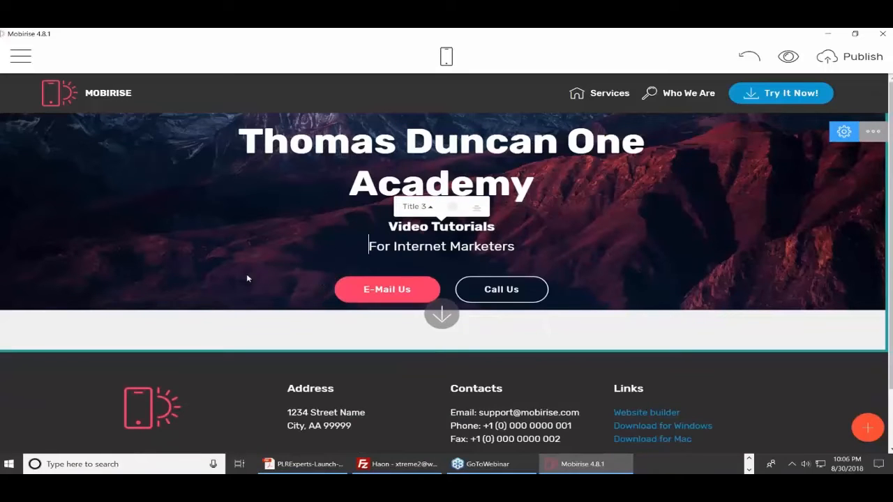
Link the E-Mail Us button to web address haon.biz, opening in a new window
click(403, 293)
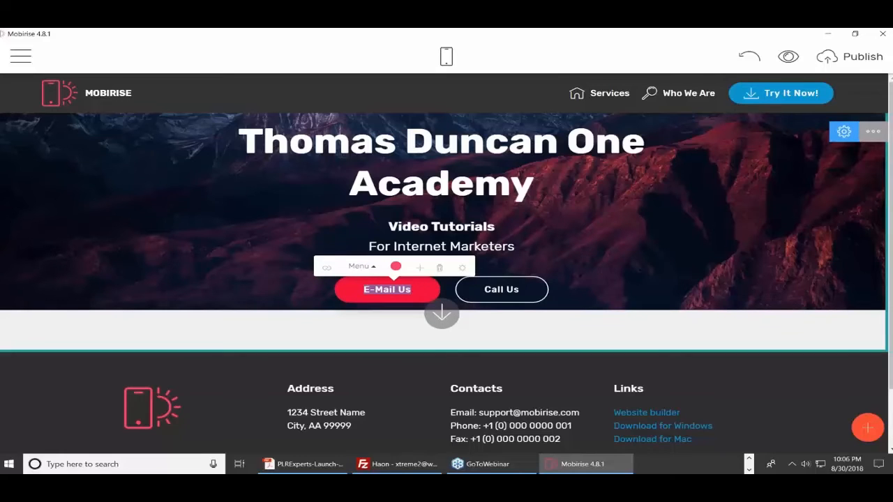
click(327, 269)
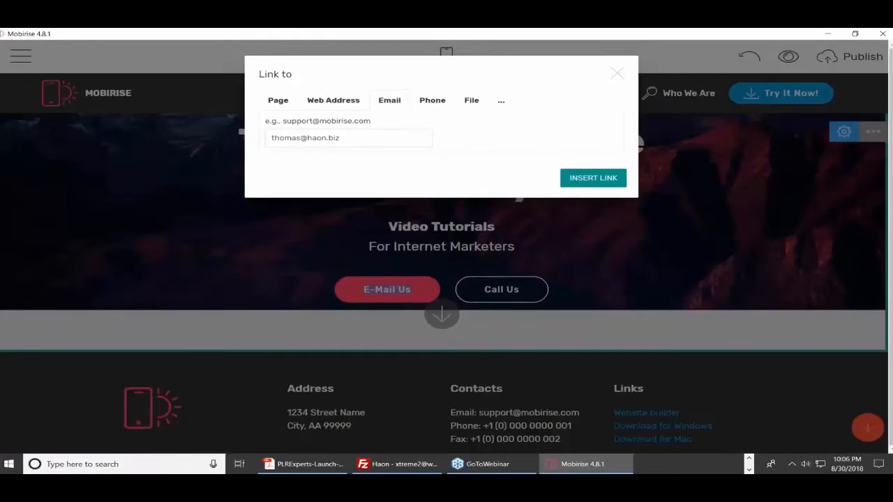
click(334, 103)
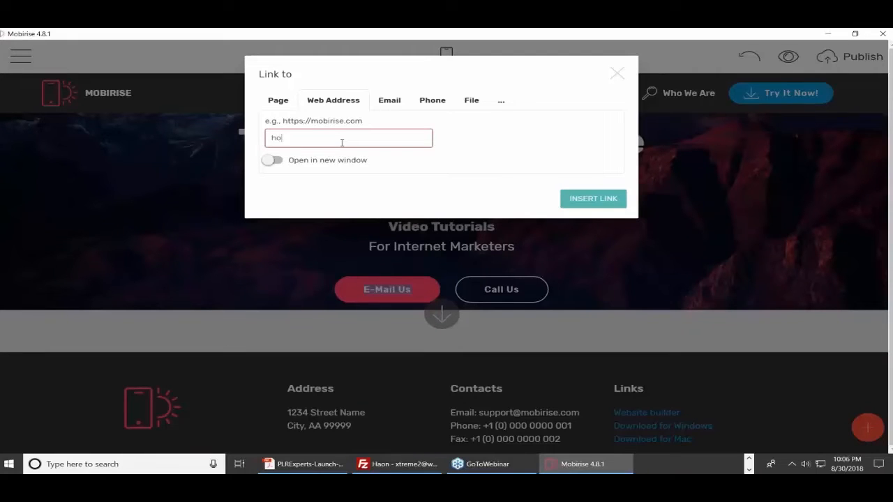
text(haon.biz)
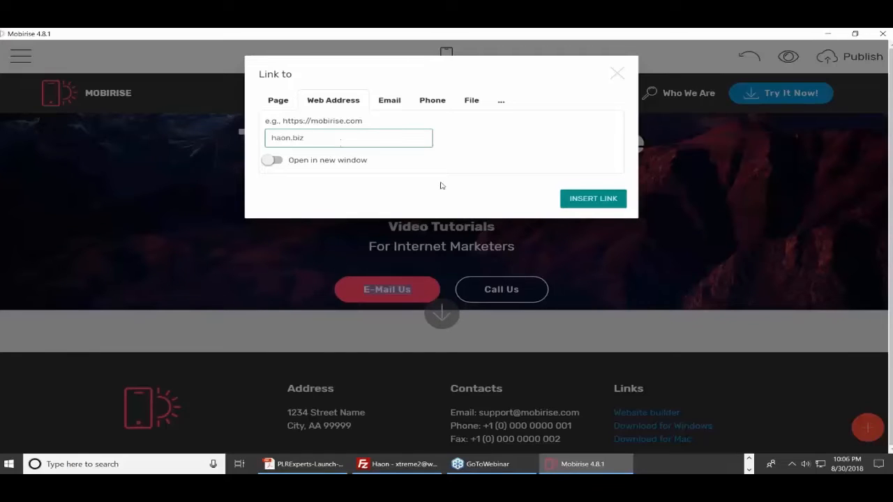
click(279, 162)
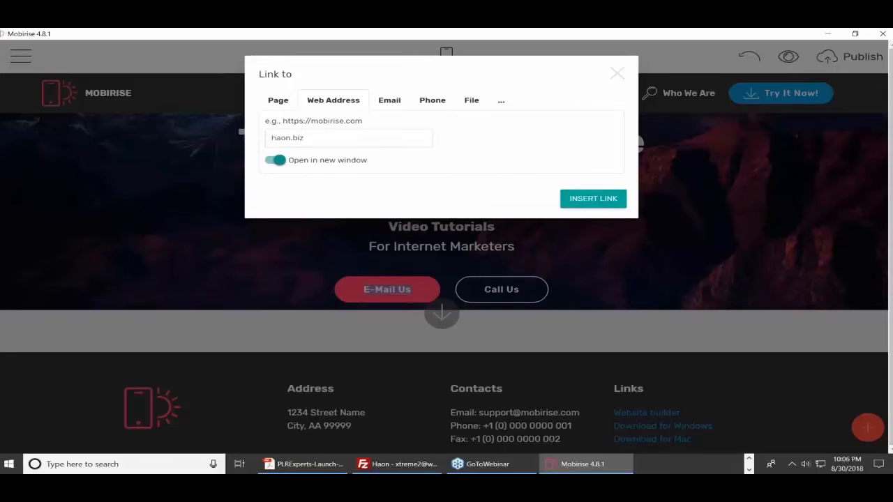
click(593, 198)
Relabel the E-Mail Us button as 'Visit Us'
click(417, 290)
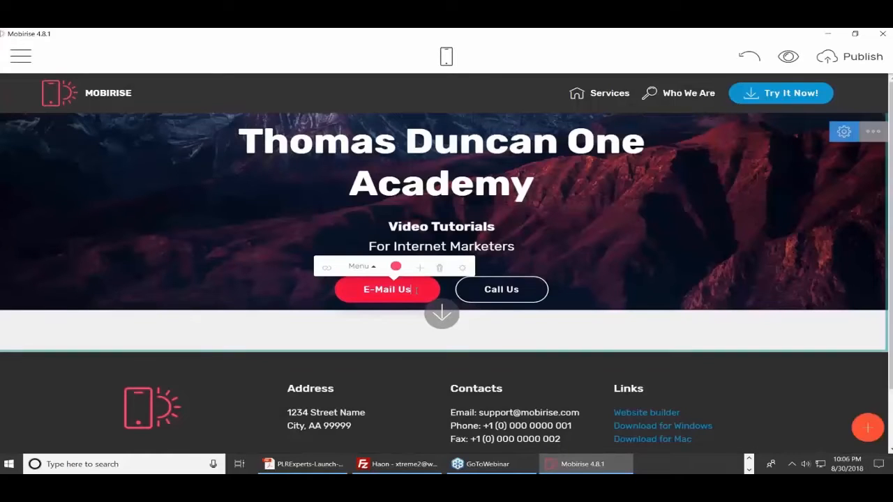
drag(416, 290, 359, 292)
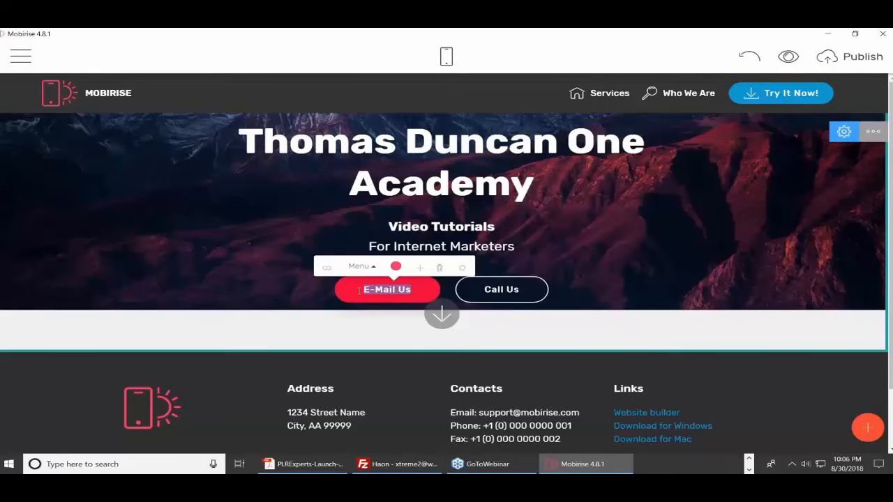
text(Vis)
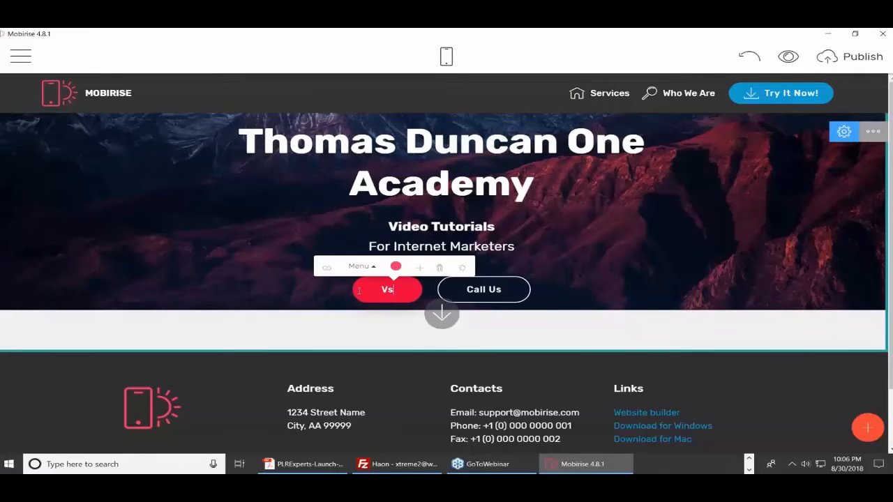
text(it)
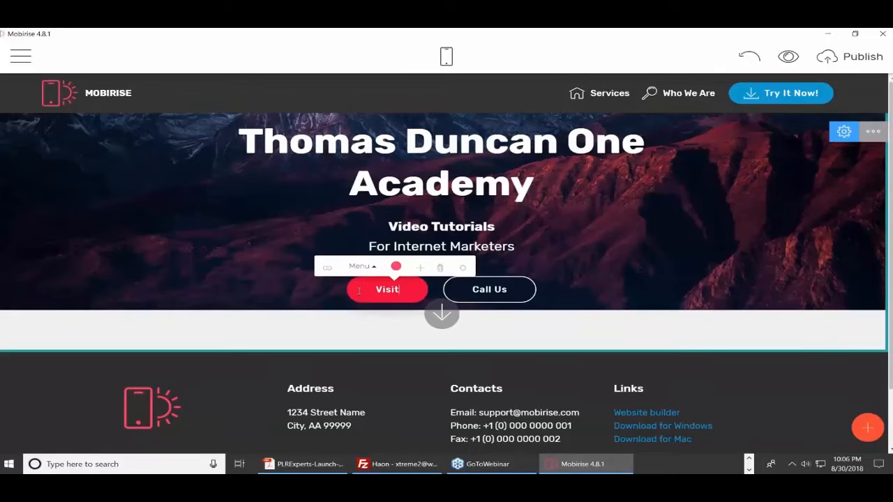
text( Us)
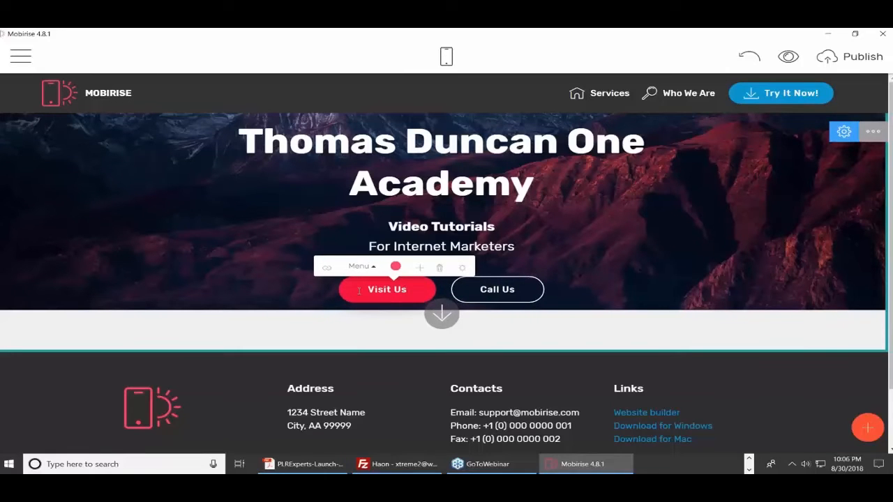
click(491, 288)
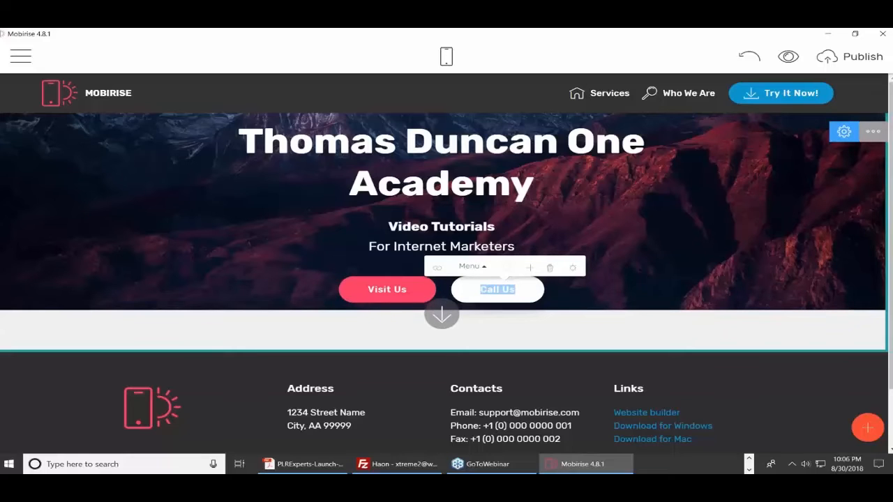
Switch the Call Us button's link from a phone number to the site owner's e-mail address
click(436, 267)
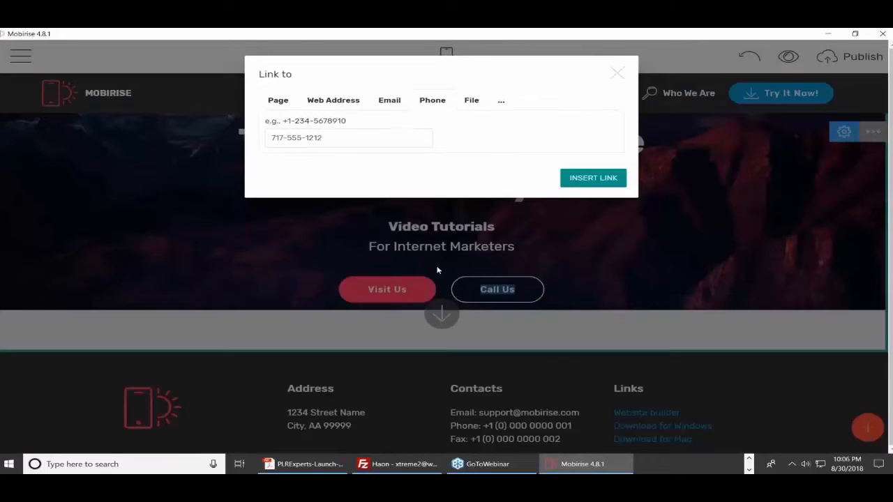
click(393, 101)
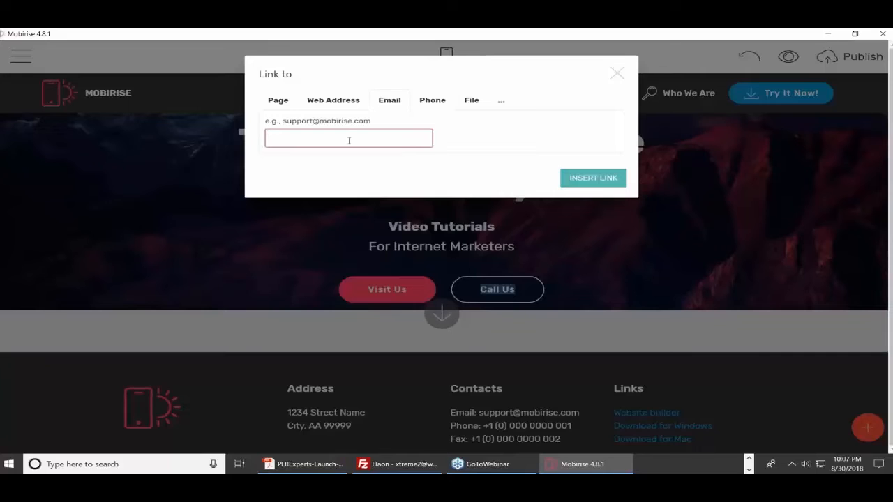
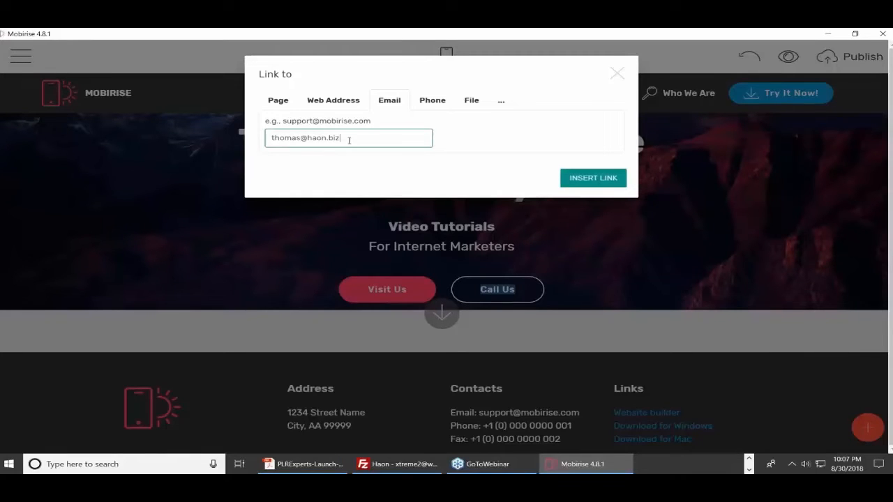
click(467, 155)
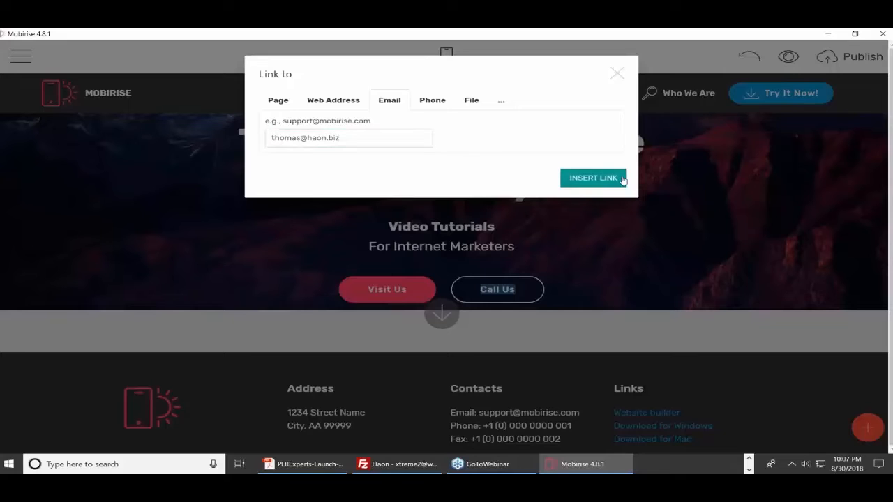
click(605, 181)
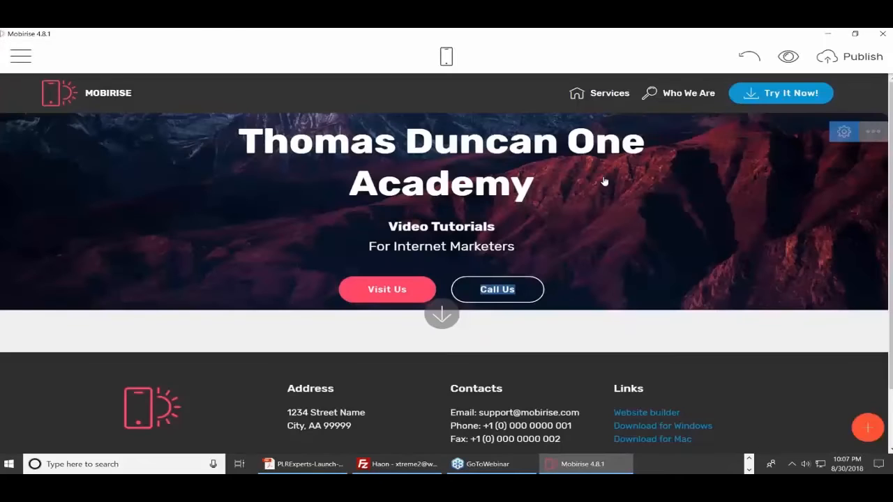
Fill the Call Us button with the tan colour
click(523, 295)
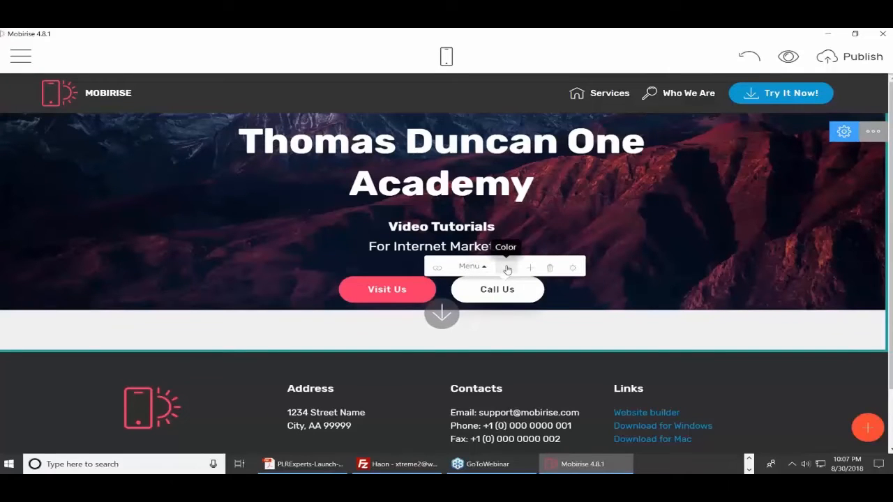
click(507, 269)
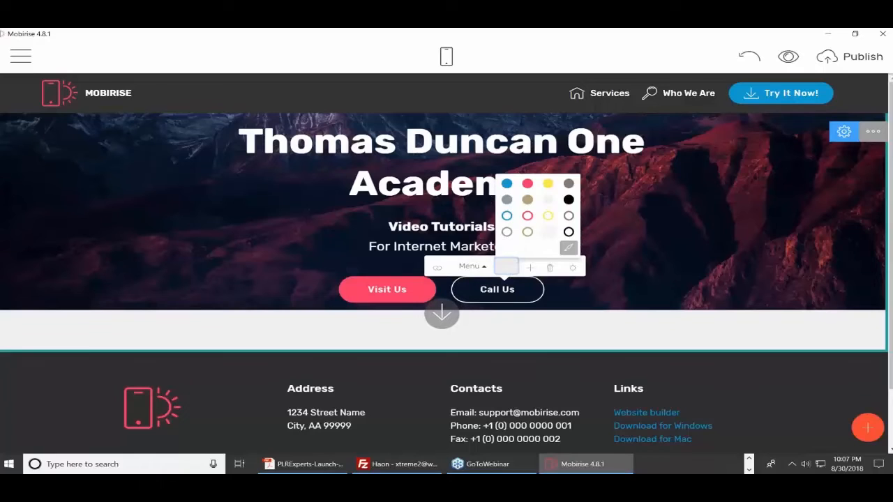
click(528, 200)
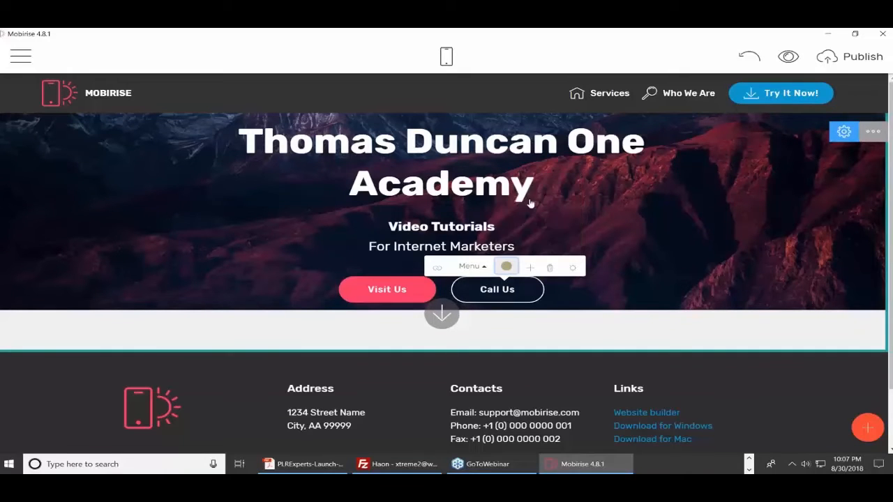
click(505, 265)
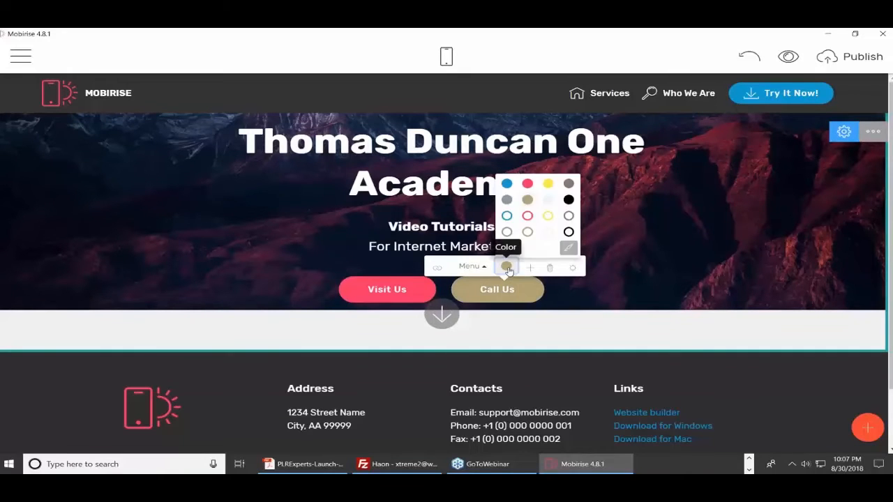
In Site Styles, give buttons square corners and leave Animation on Scroll off
click(568, 250)
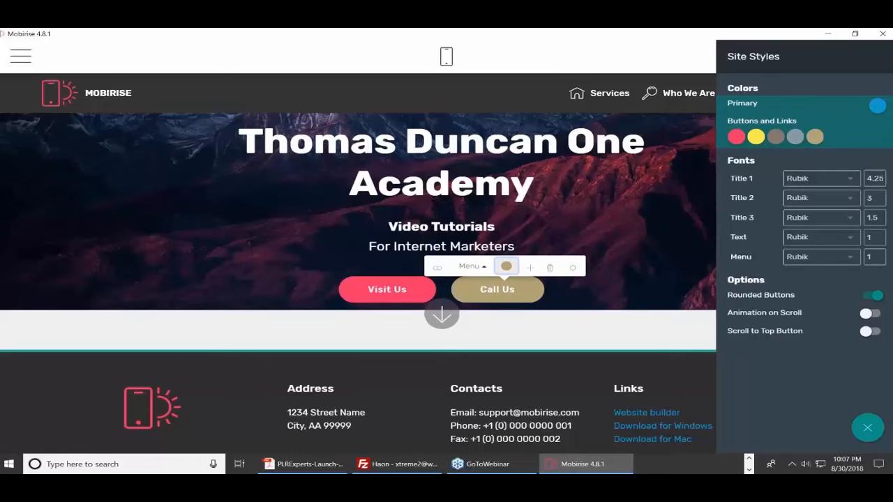
click(872, 298)
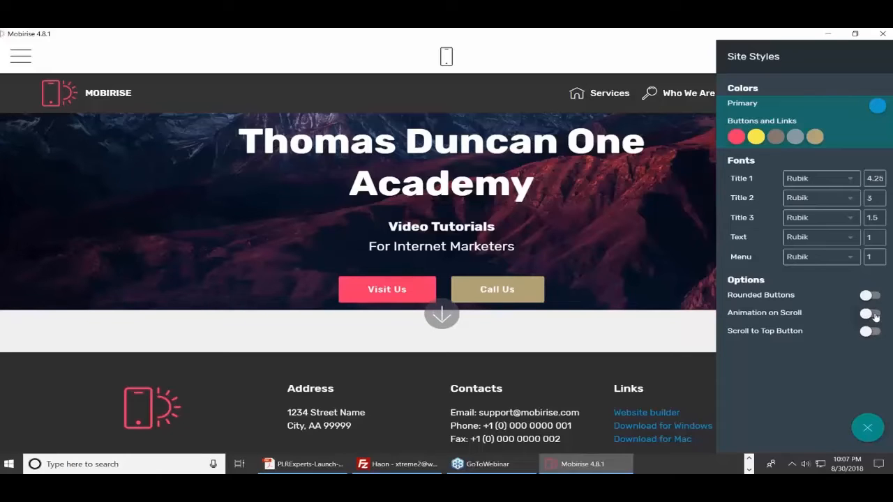
click(875, 317)
click(866, 316)
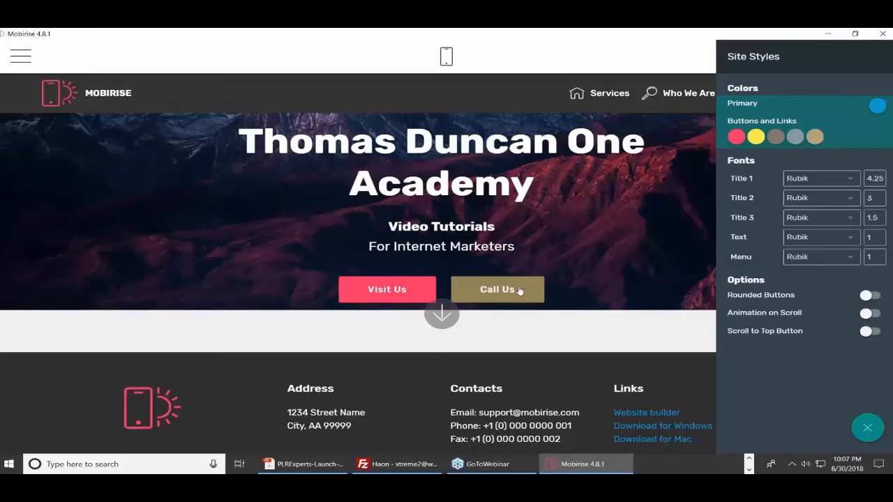
click(865, 429)
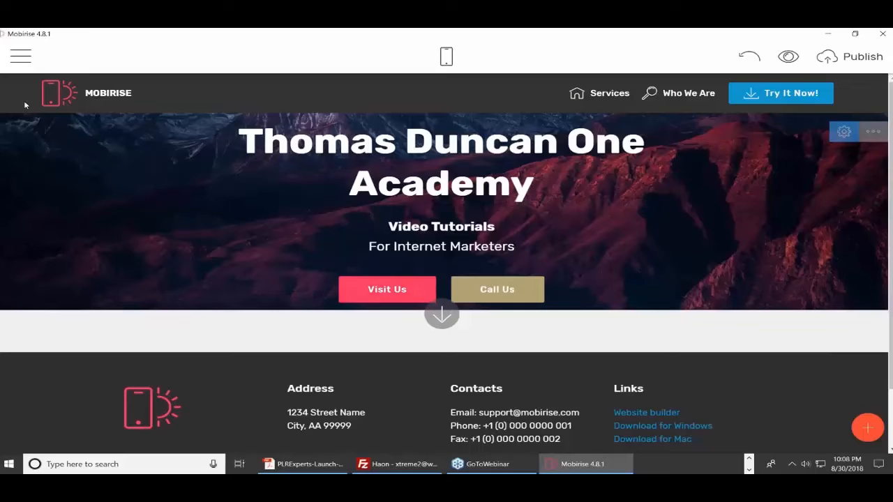
Inspect the header logo's image settings and crop view without changing anything
click(60, 93)
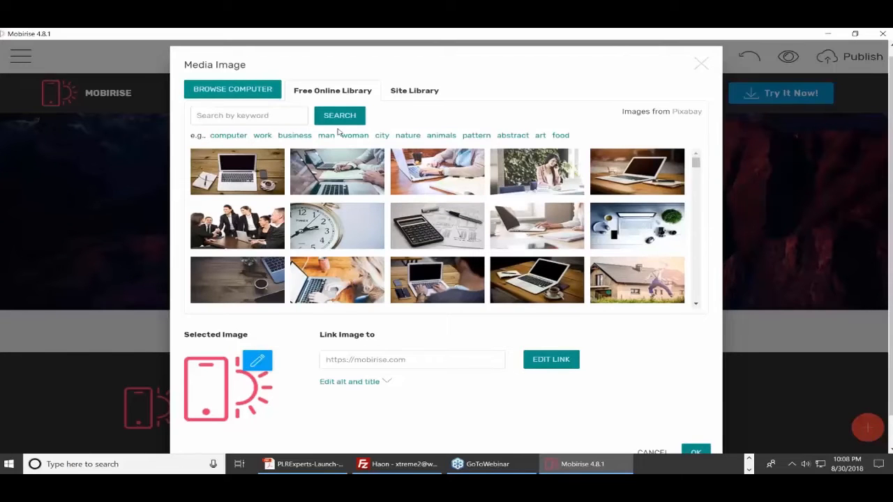
click(701, 66)
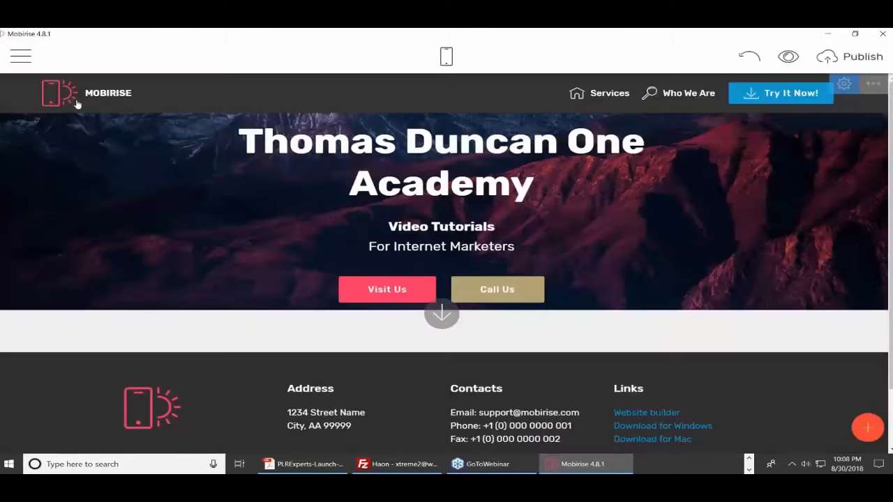
click(68, 102)
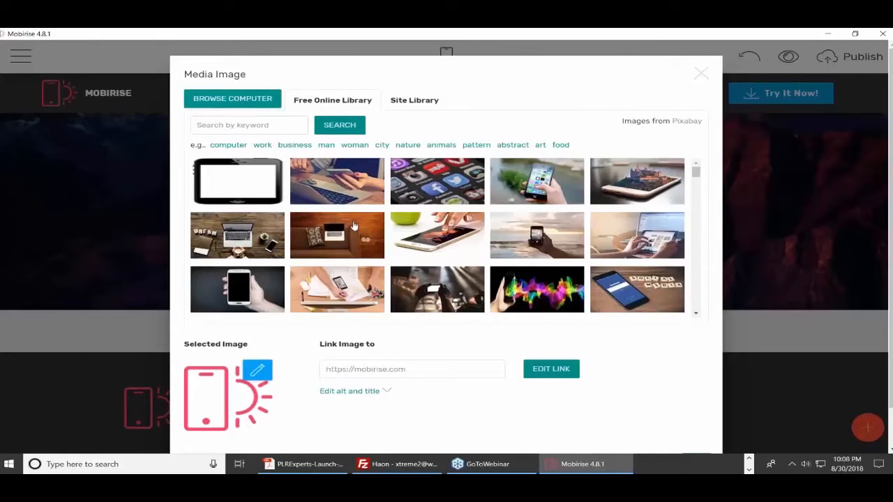
click(257, 370)
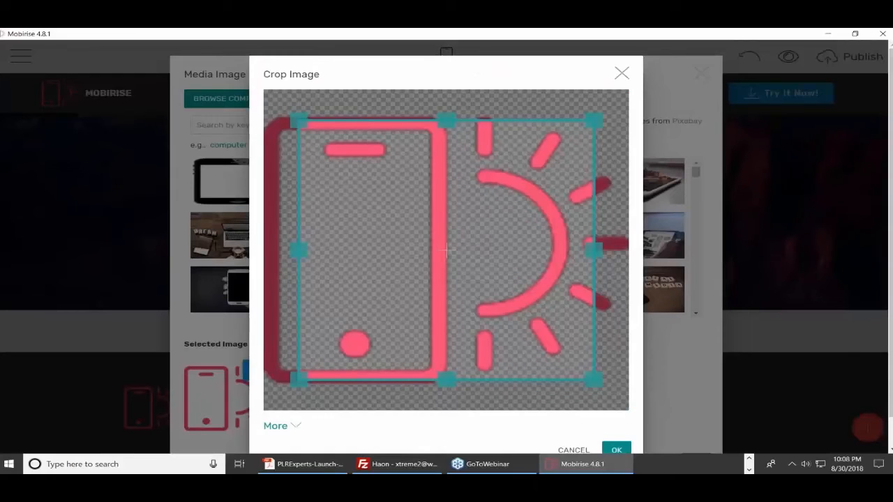
click(621, 73)
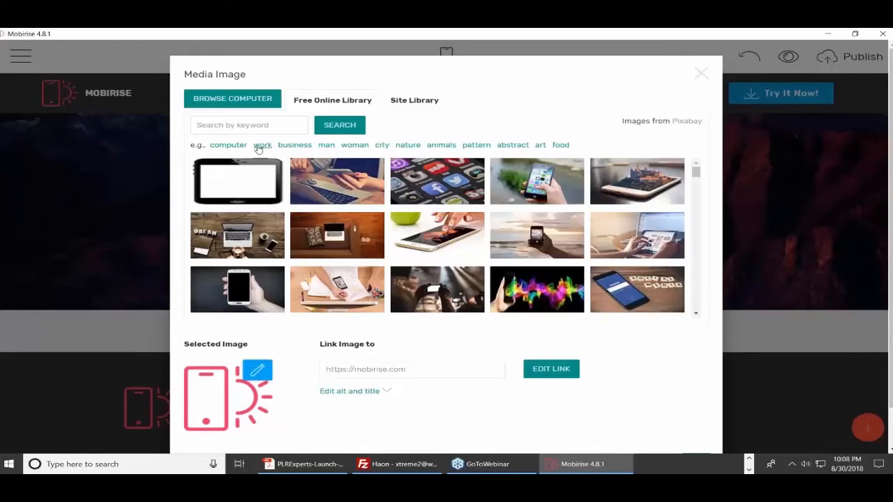
Search the online library for work, woman, then city, and pick the sunset skyline photo
click(261, 146)
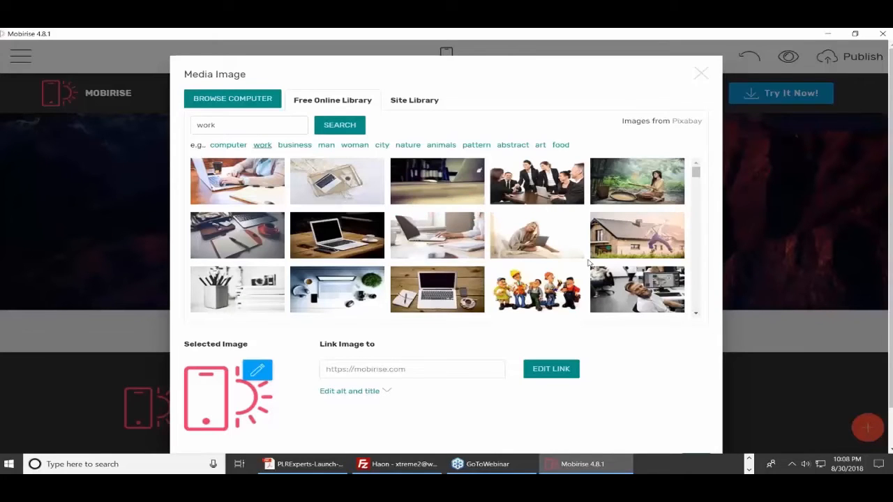
scroll(590, 264, down, 3)
scroll(717, 229, down, 2)
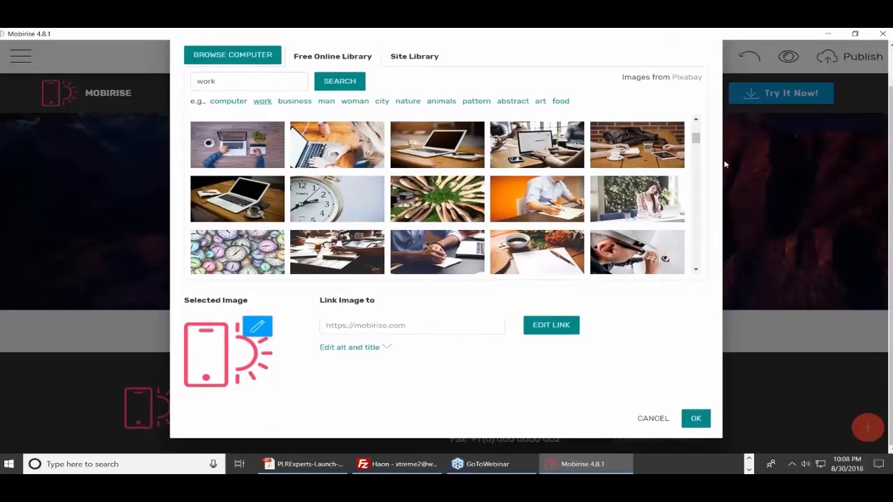
drag(694, 142, 694, 203)
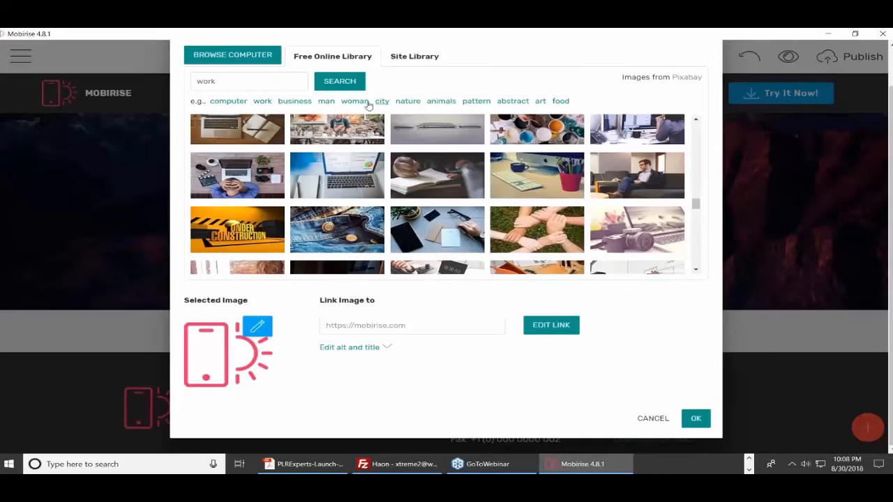
click(355, 102)
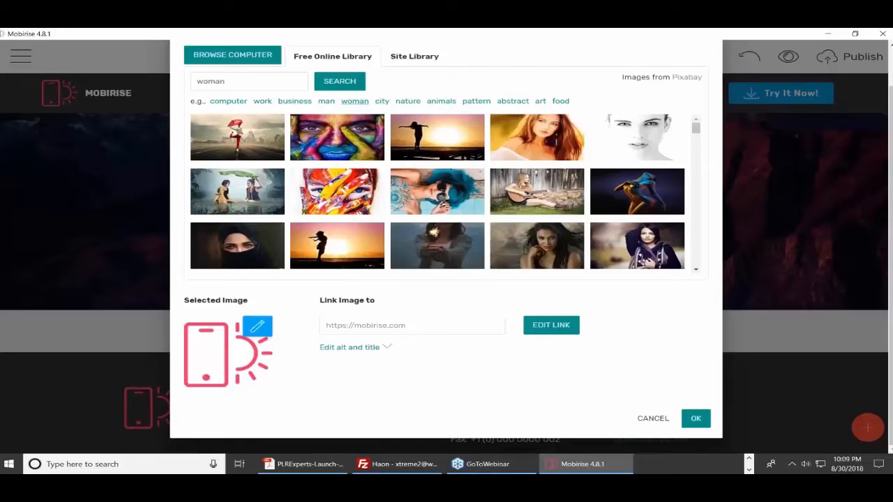
scroll(541, 164, down, 5)
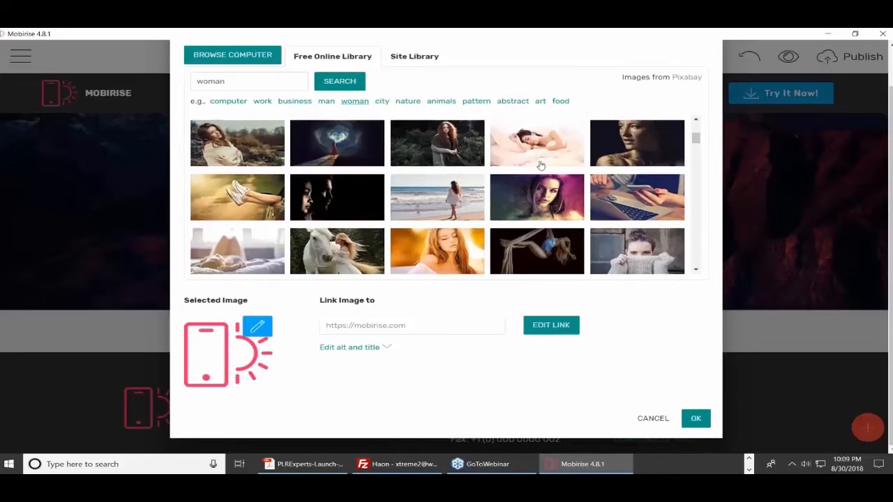
click(382, 101)
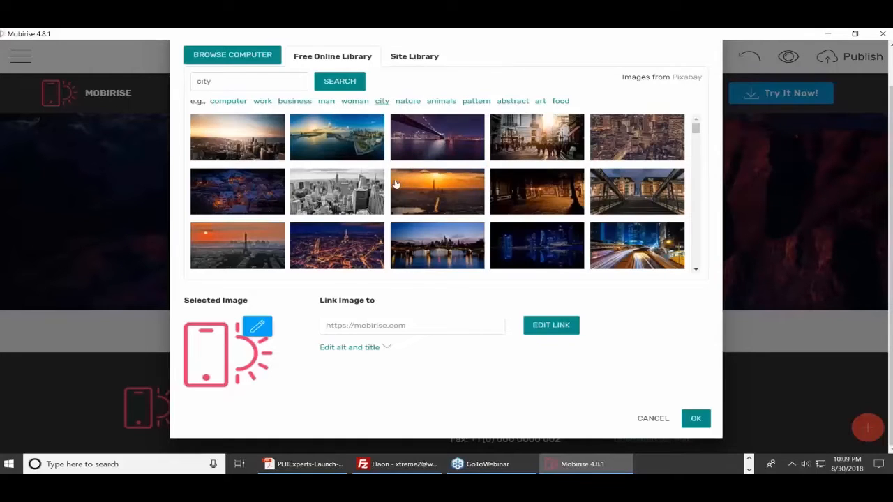
click(252, 150)
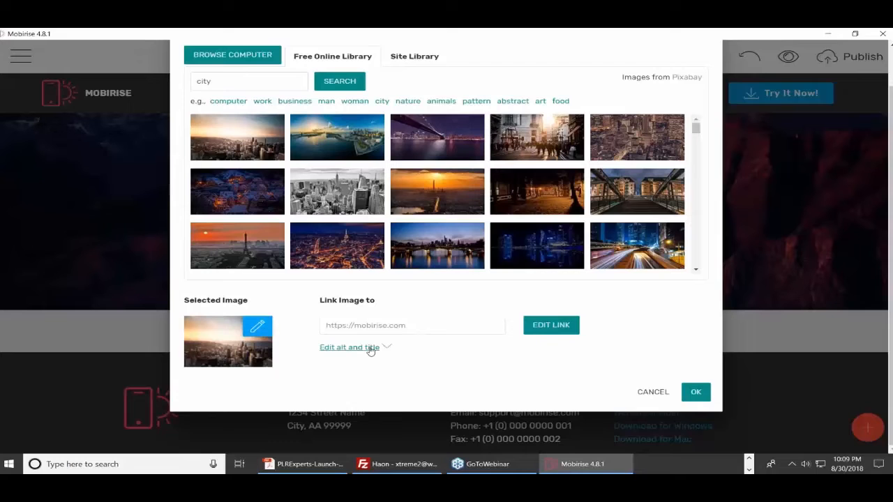
click(393, 331)
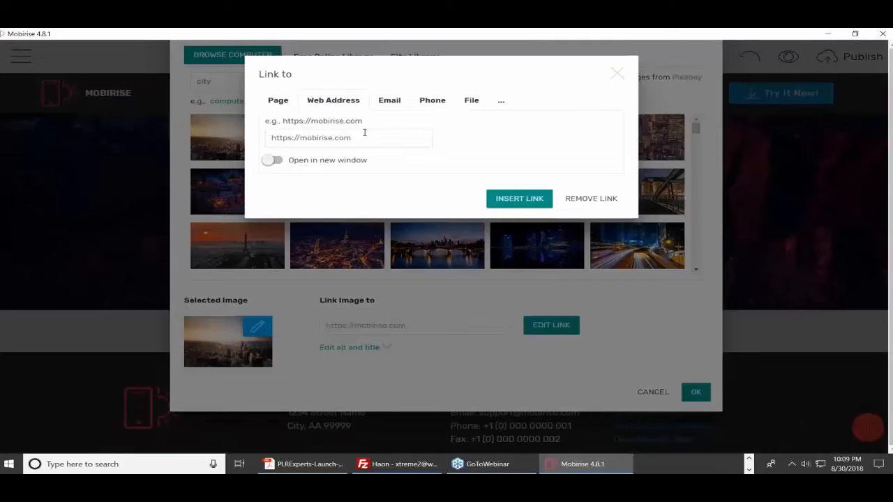
drag(364, 135, 301, 140)
text(haon.)
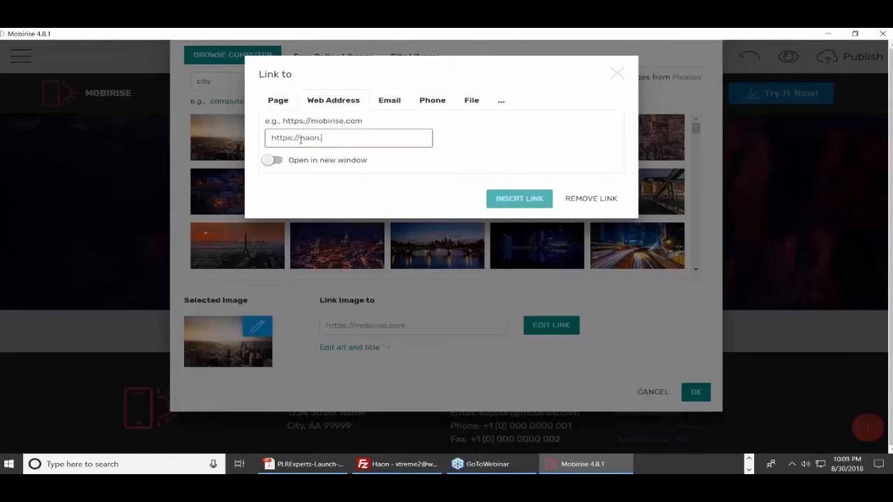
text(biz)
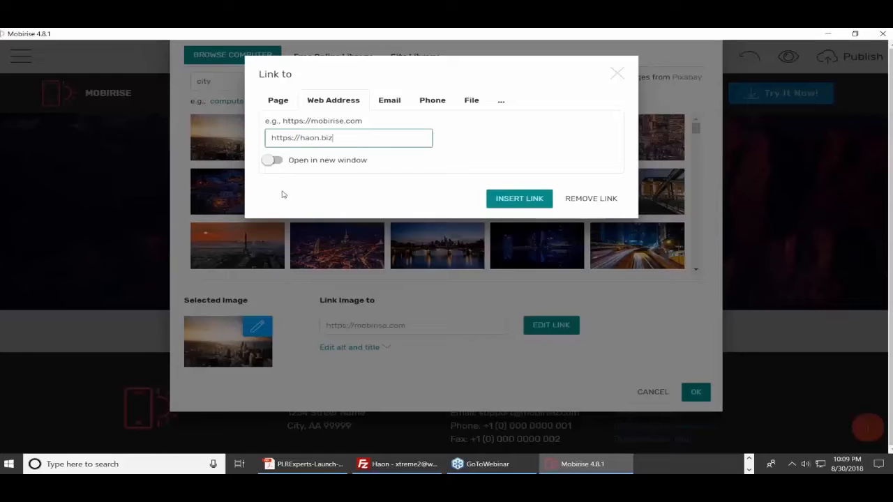
click(519, 198)
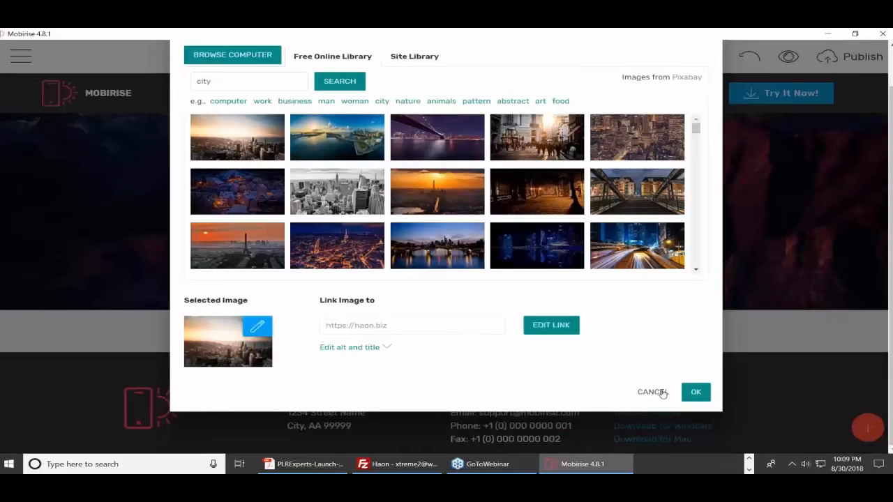
click(696, 393)
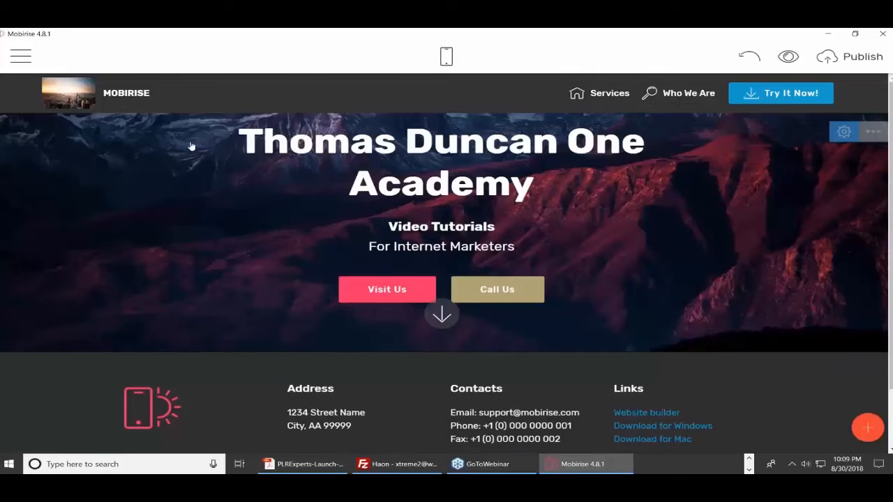
Swap the magnifier icon beside Who We Are for the mobile2 phone icon
double_click(132, 93)
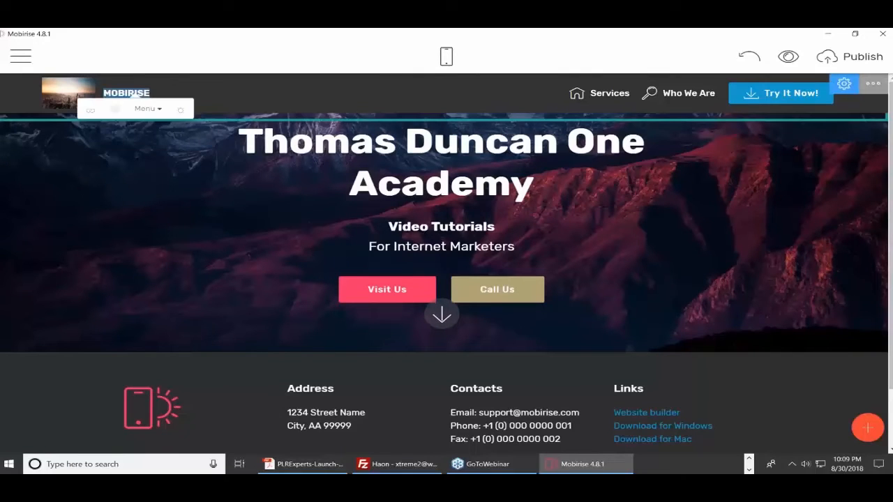
click(197, 92)
double_click(604, 99)
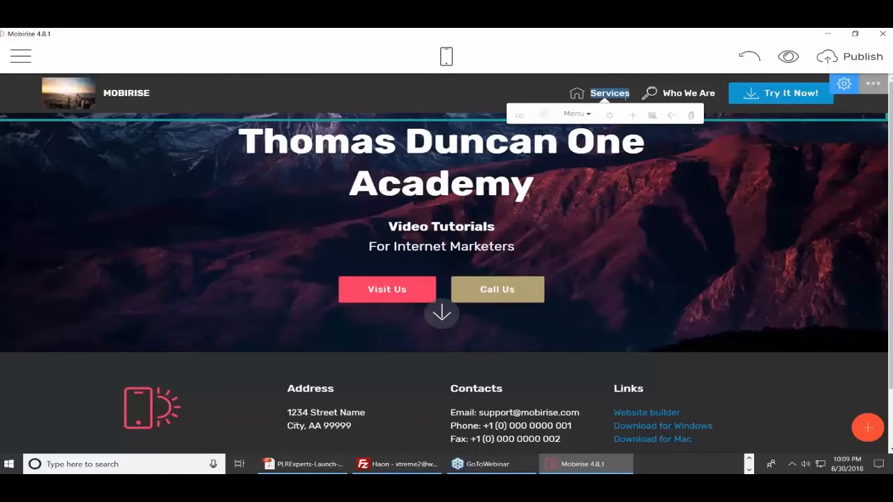
click(650, 94)
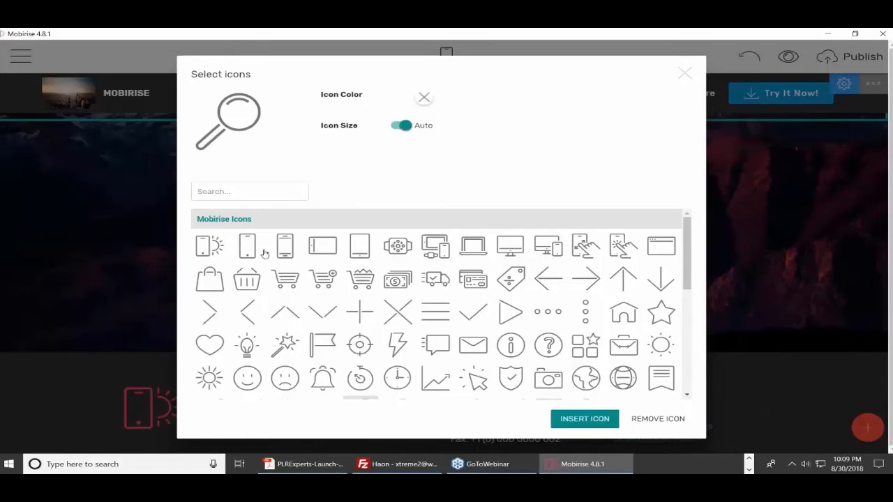
click(285, 251)
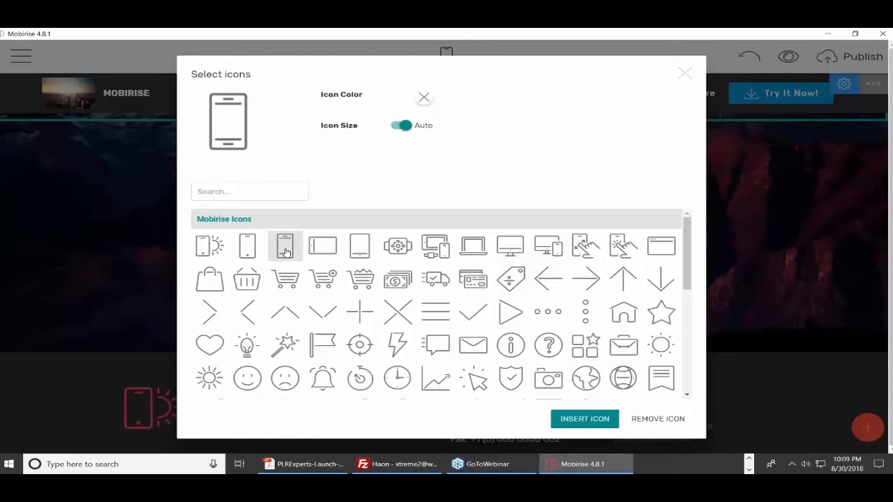
click(580, 417)
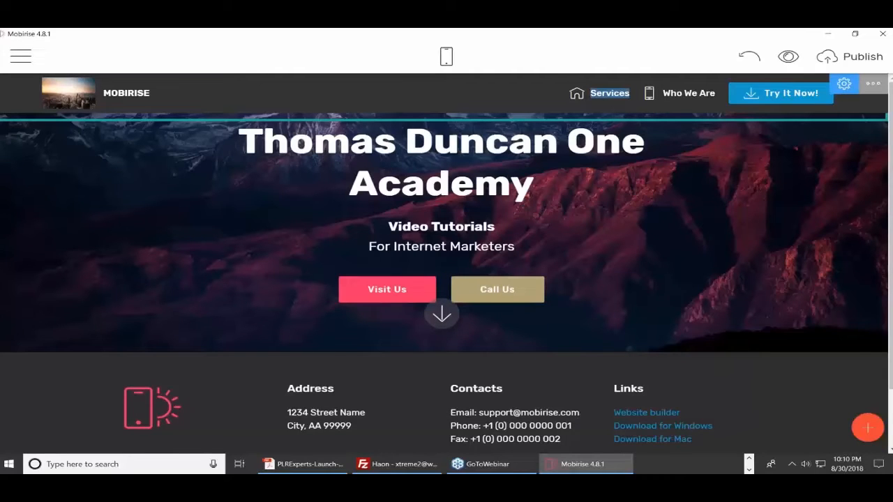
click(687, 98)
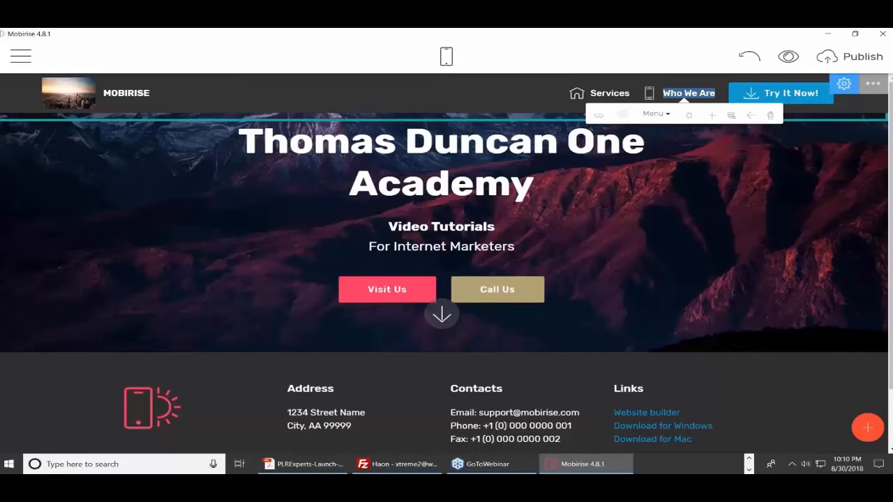
Open the Blocks library, listing added Menu blocks and Header options like Full Screen Intro
click(466, 244)
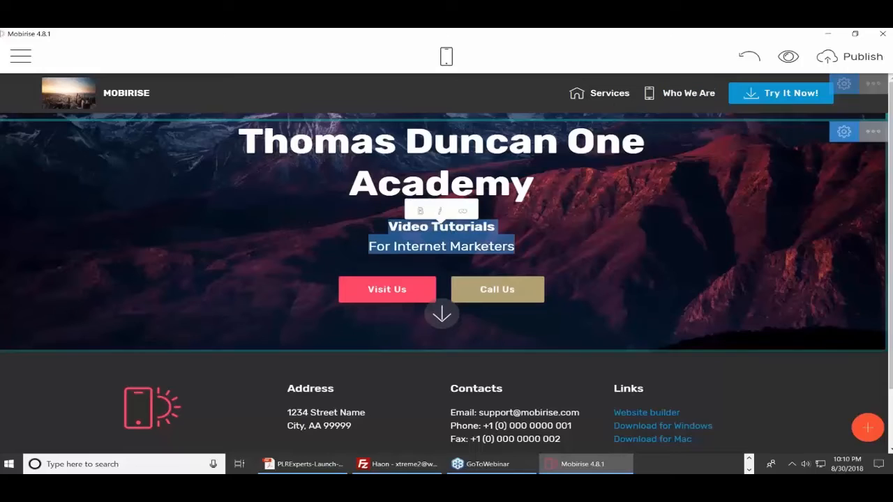
click(583, 236)
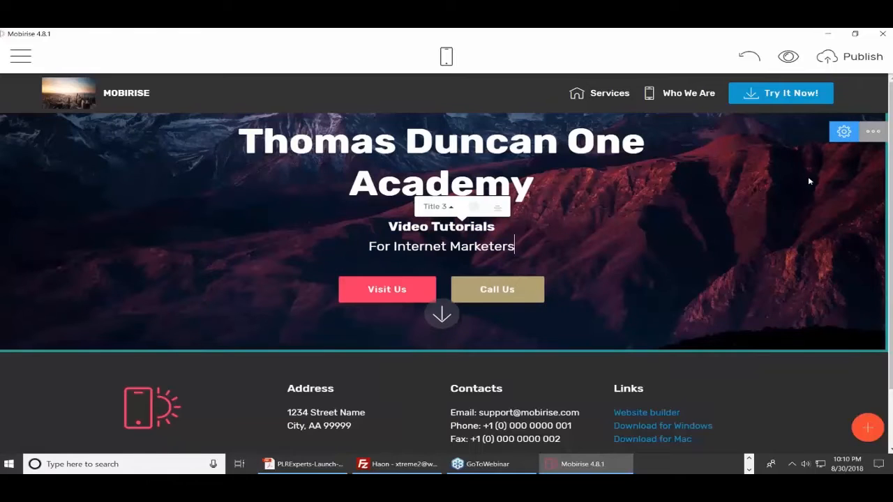
click(843, 133)
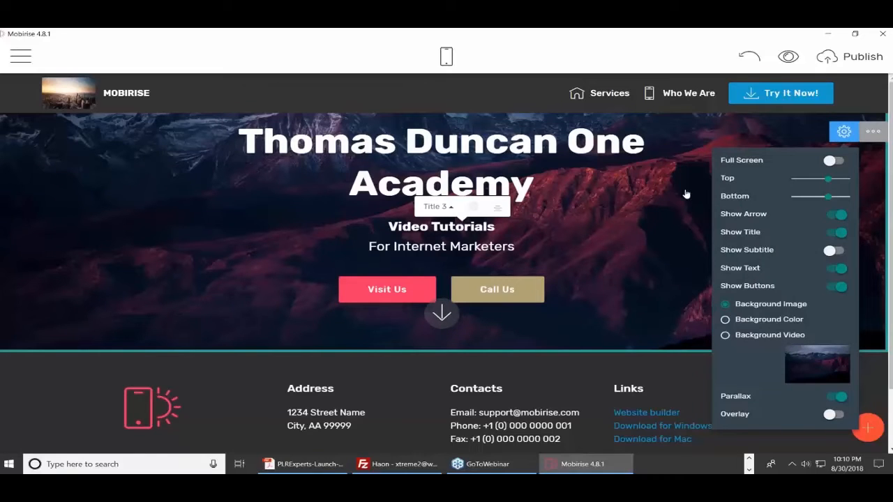
triple_click(686, 194)
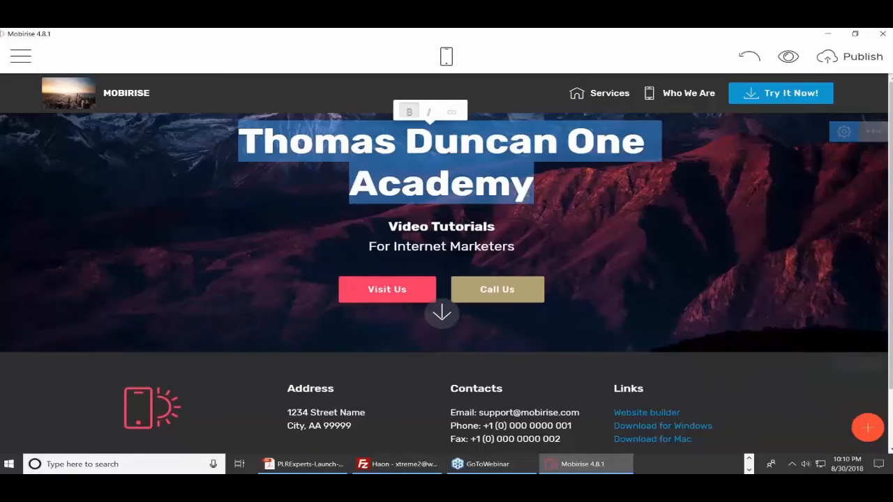
click(868, 429)
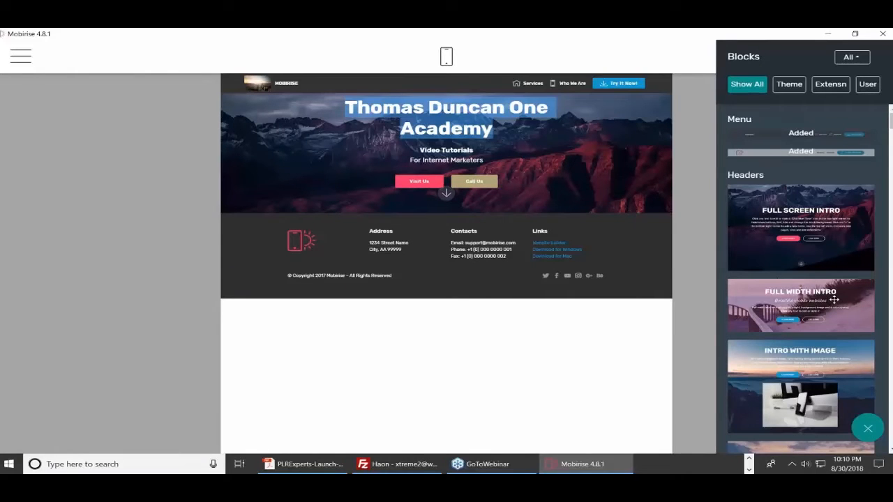
Place a Full Width Intro block ('Beautiful mobile websites') below the footer and open its block parameters
drag(833, 300, 415, 345)
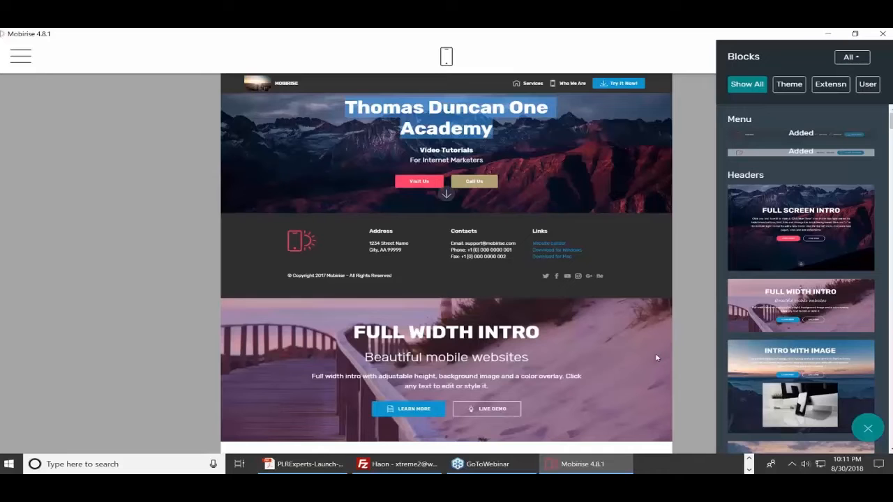
click(686, 259)
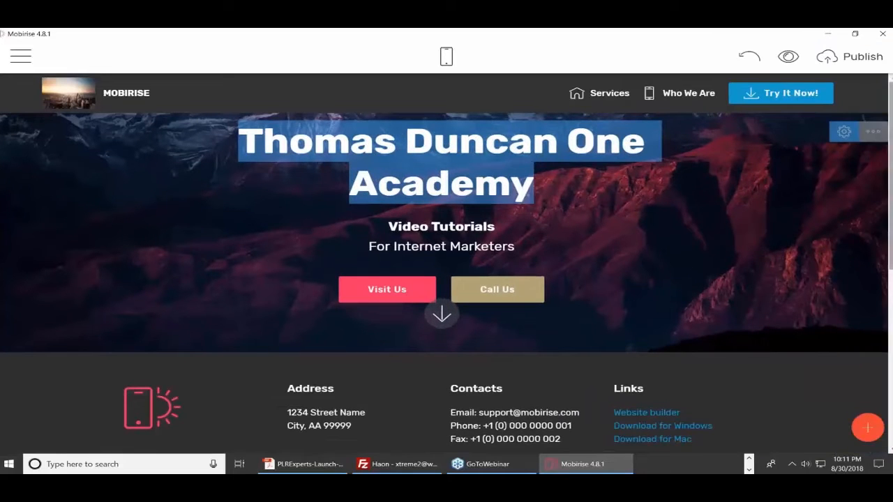
scroll(876, 174, down, 5)
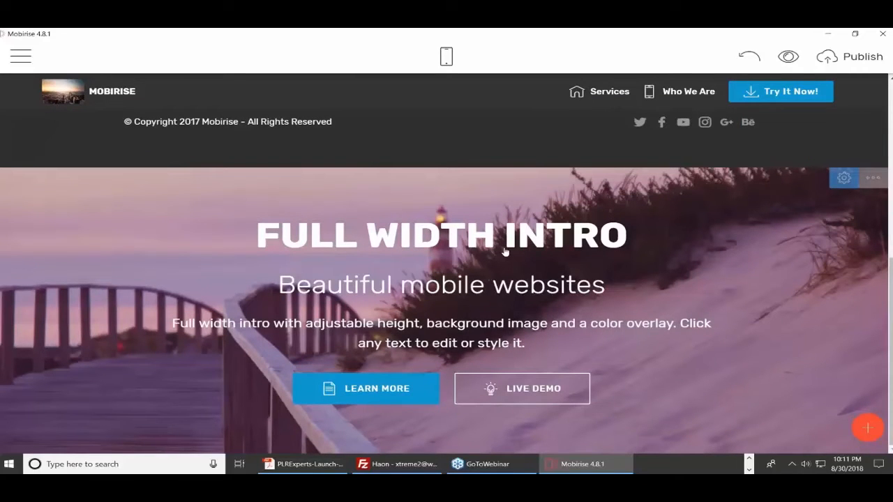
click(843, 179)
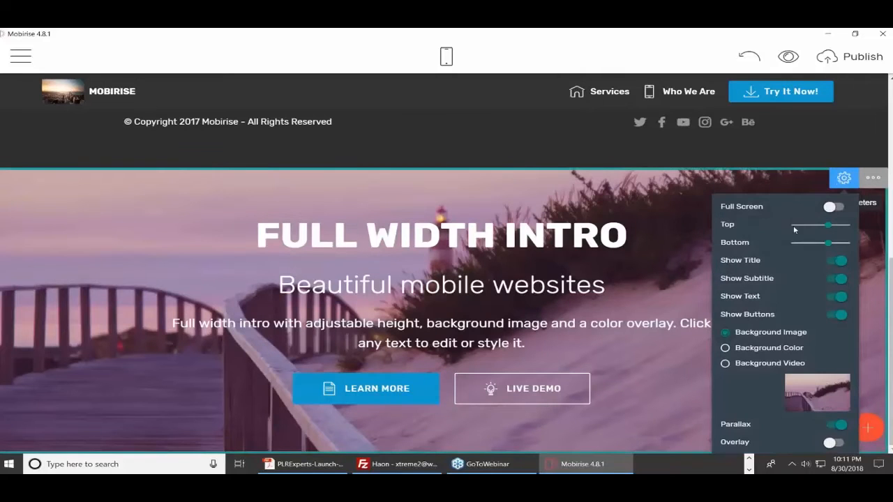
Choose Background Video as the intro block's background type
click(725, 365)
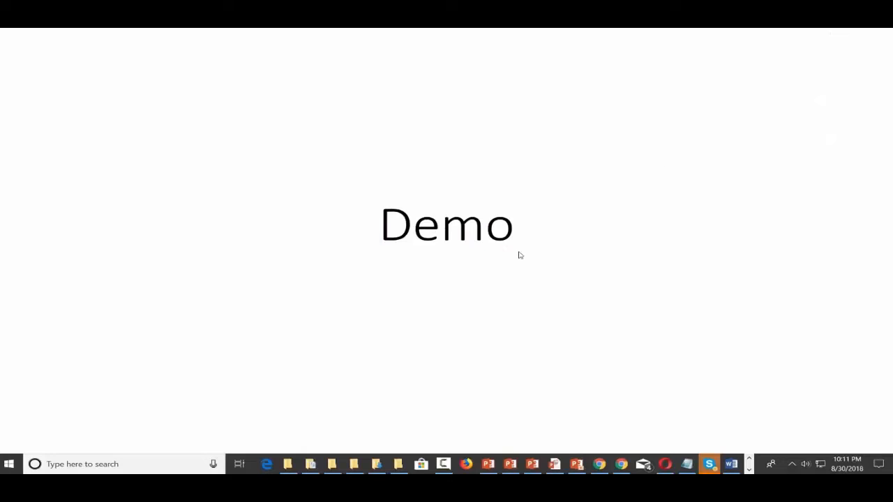
Open a Chrome incognito window and go to youtube.com
right_click(621, 464)
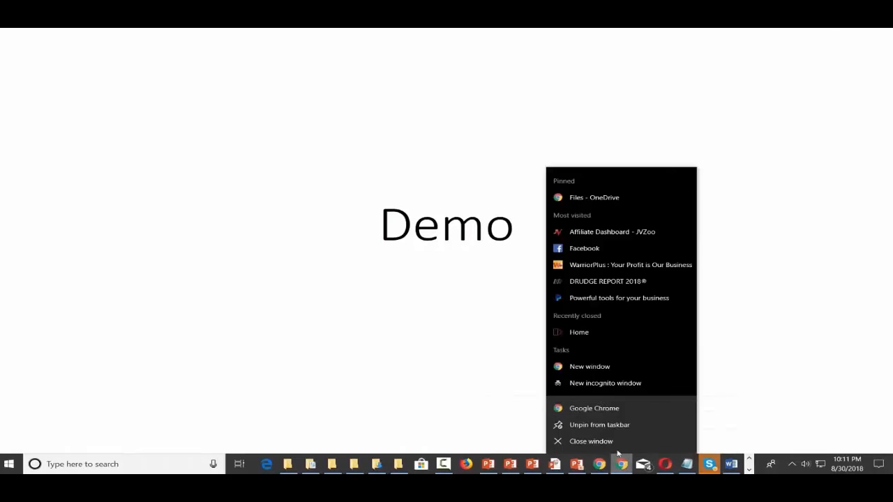
click(598, 385)
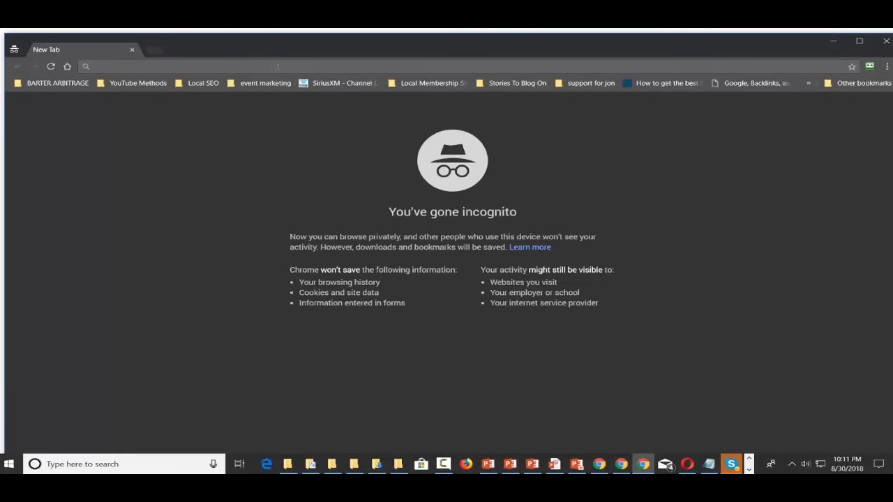
text(youtube.com)
key(Return)
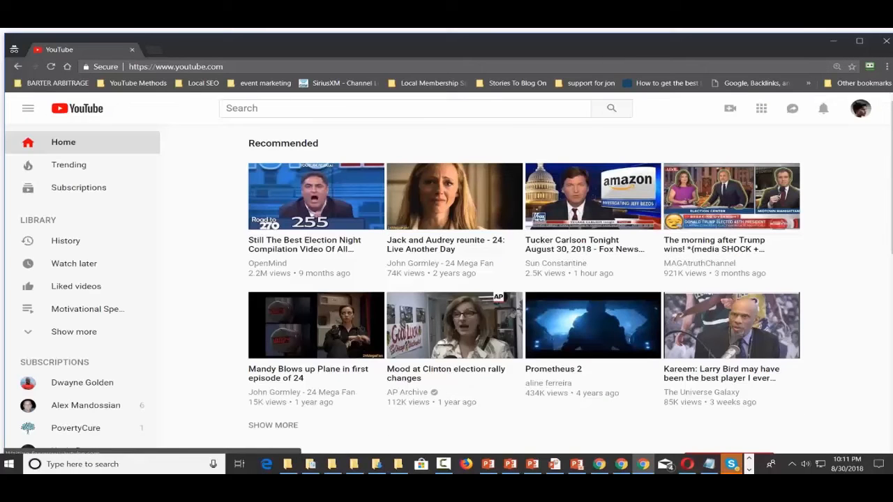
Search YouTube for 'portland head light' and open the Portland Head Light Aerial video
click(335, 108)
text(poprt)
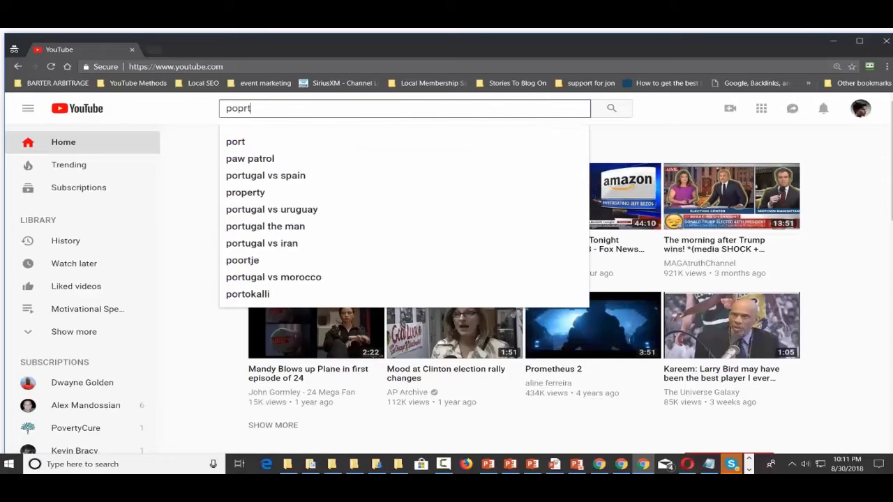
key(BackSpace)
key(BackSpace)
key(BackSpace)
text(rtlan)
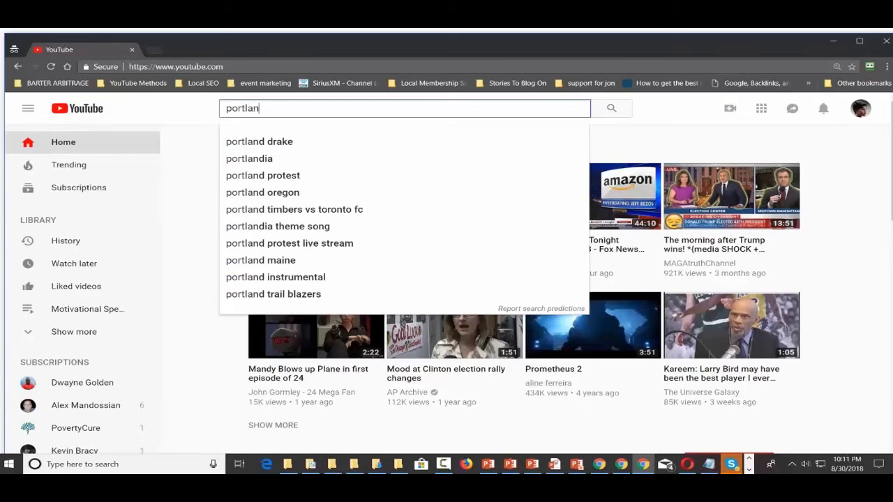
text(d head light)
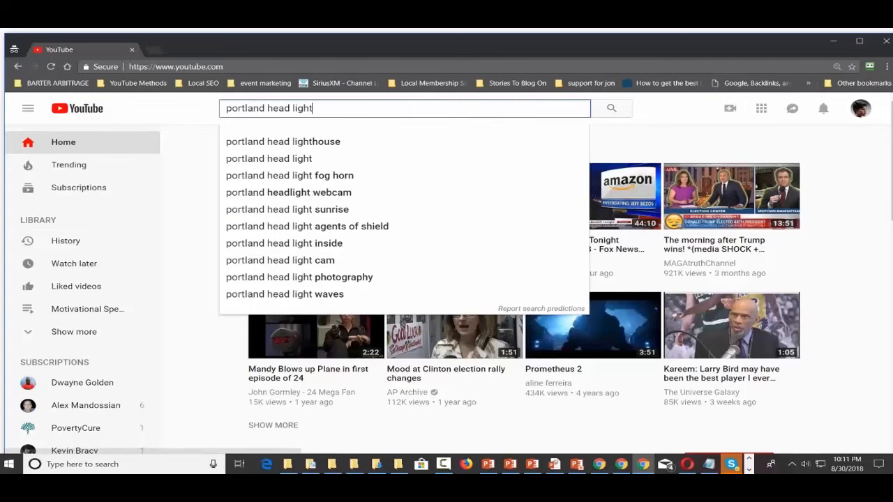
key(Return)
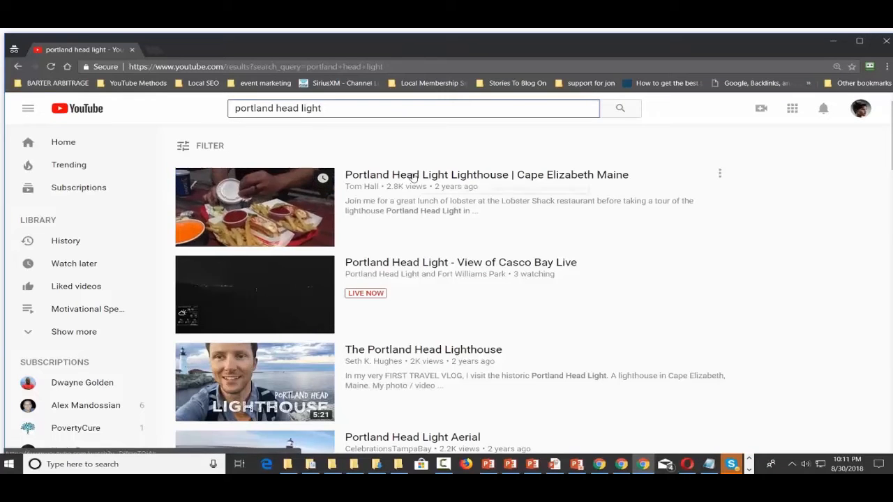
scroll(414, 254, down, 1)
scroll(414, 244, down, 3)
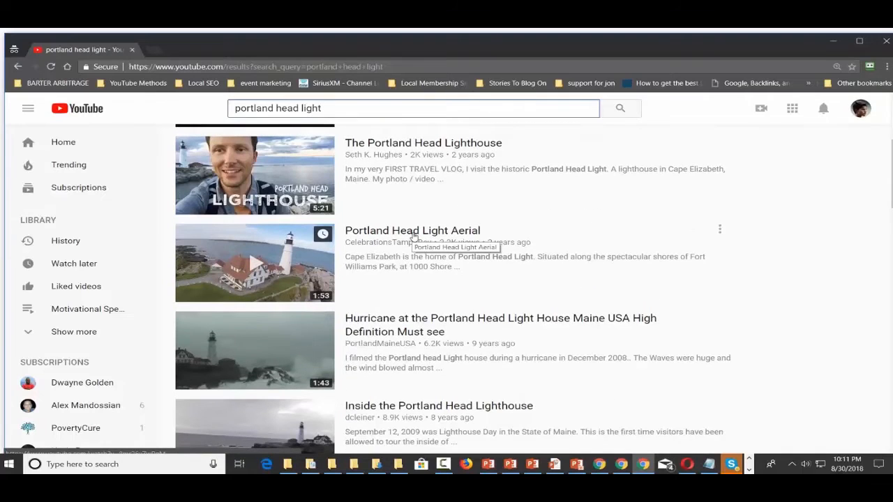
click(415, 236)
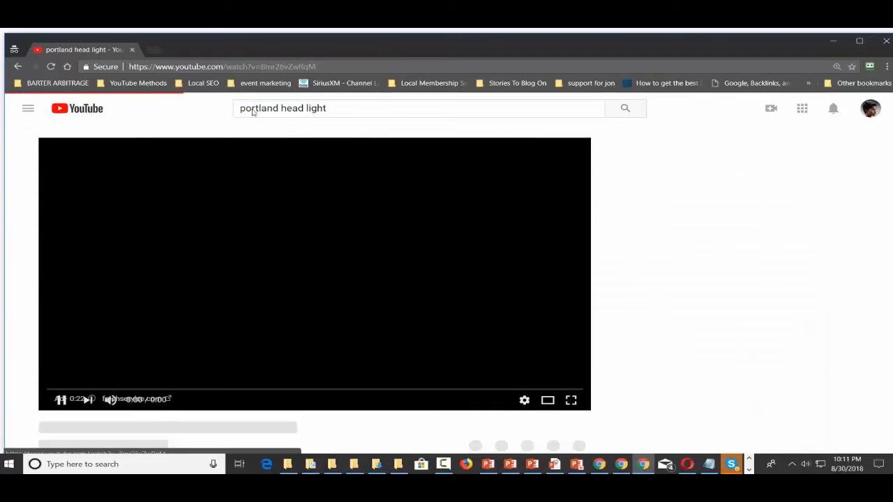
Copy the video's URL from the address bar and pause the playing ad
click(251, 67)
right_click(251, 67)
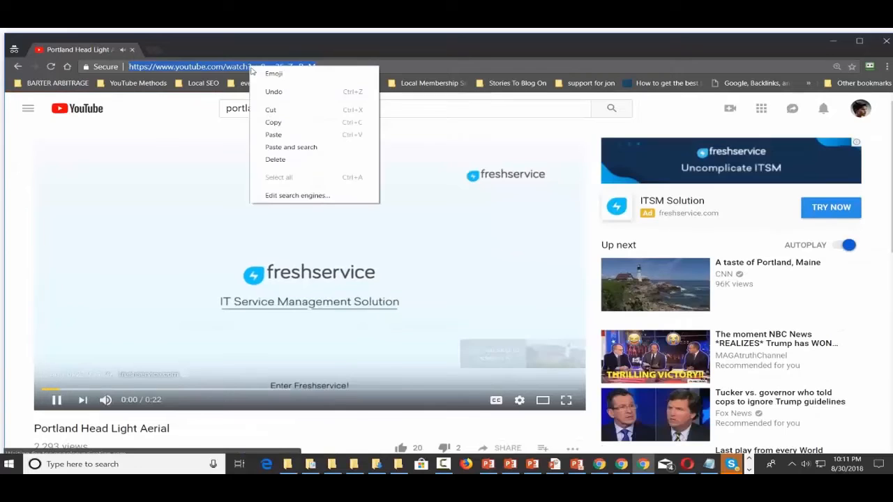
click(269, 122)
click(60, 399)
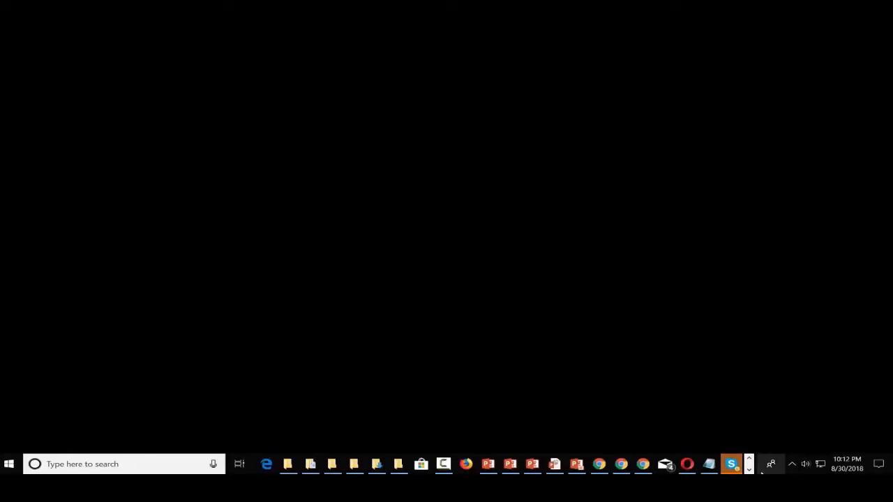
Replace the intro block's Video URL with the copied Portland Head Light Aerial address
click(748, 469)
click(703, 468)
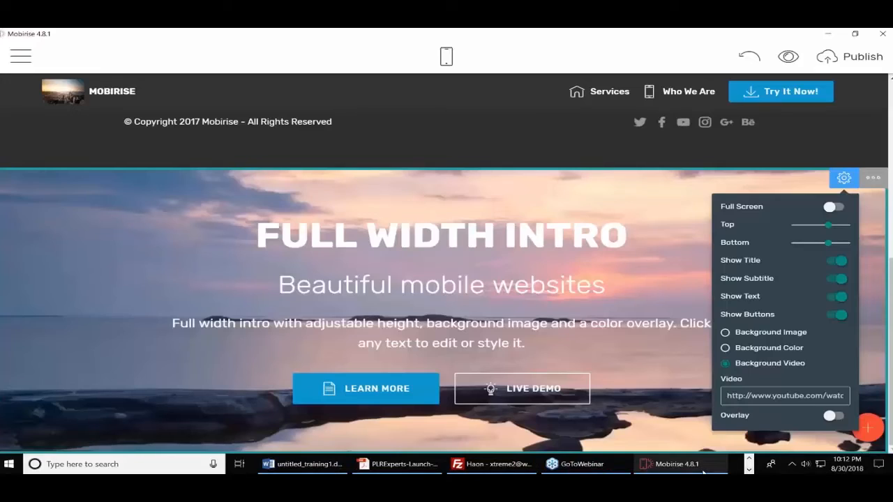
triple_click(753, 395)
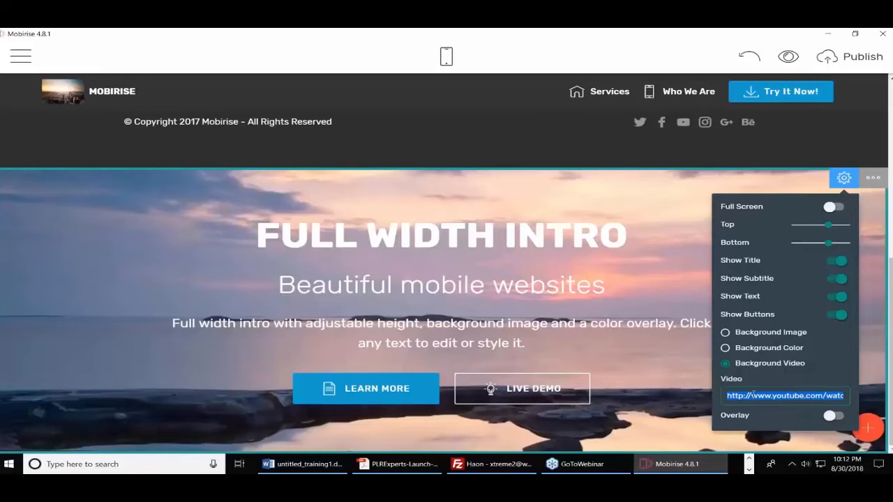
key(ctrl+v)
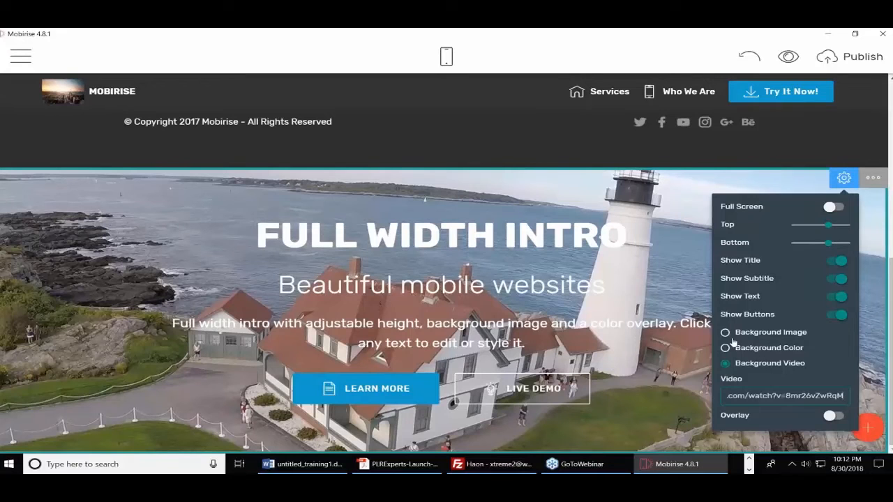
click(685, 292)
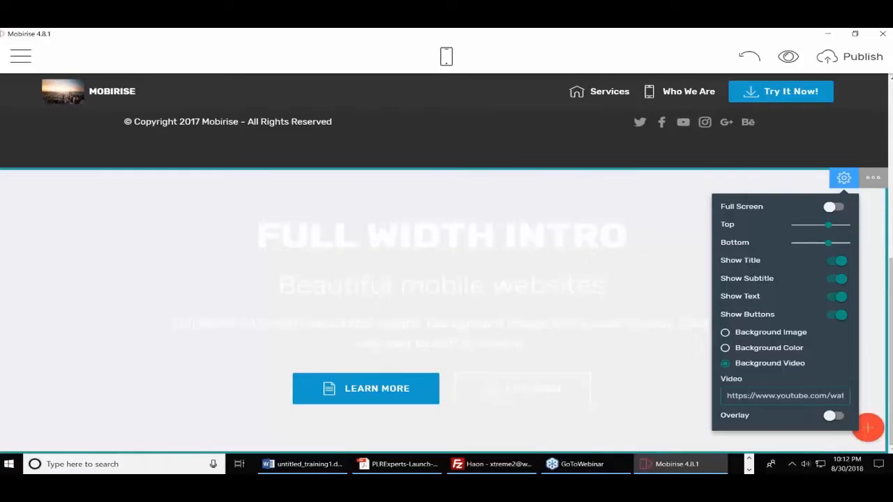
scroll(727, 312, up, 5)
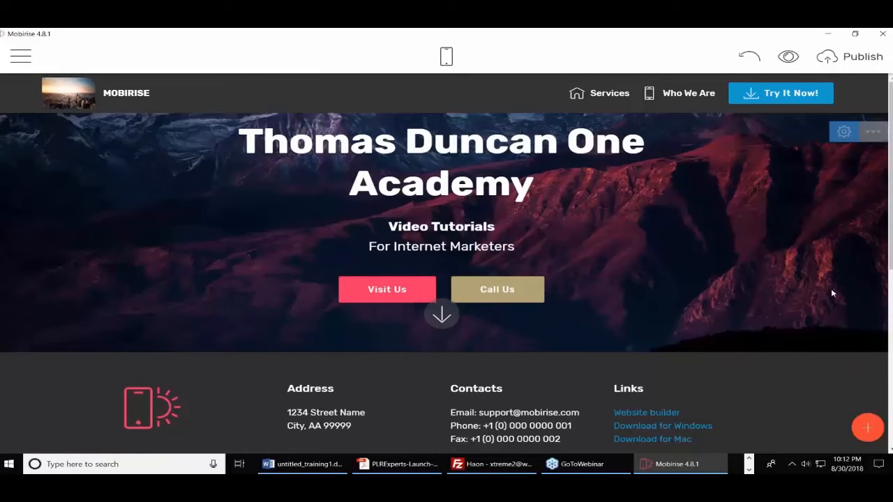
click(844, 132)
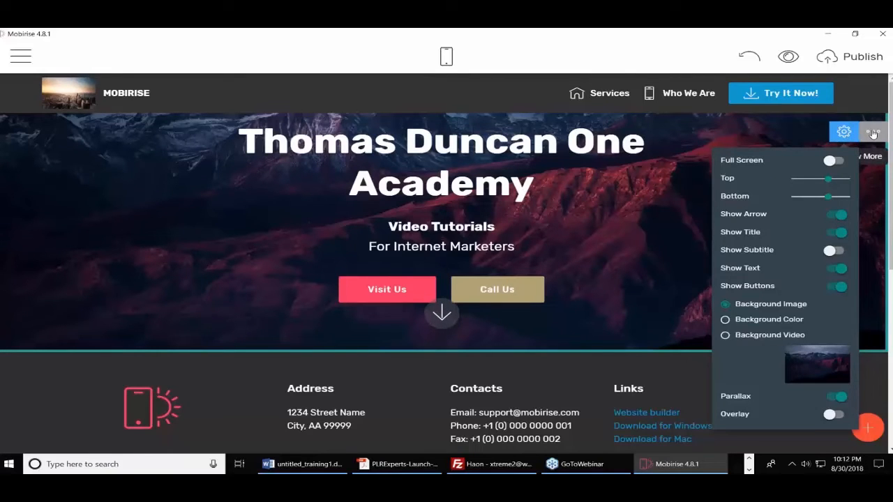
click(874, 134)
click(676, 194)
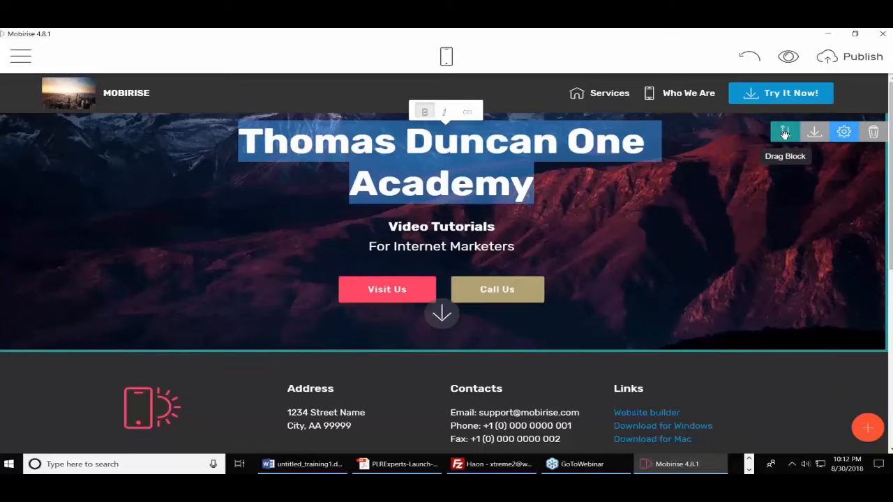
drag(784, 133, 597, 346)
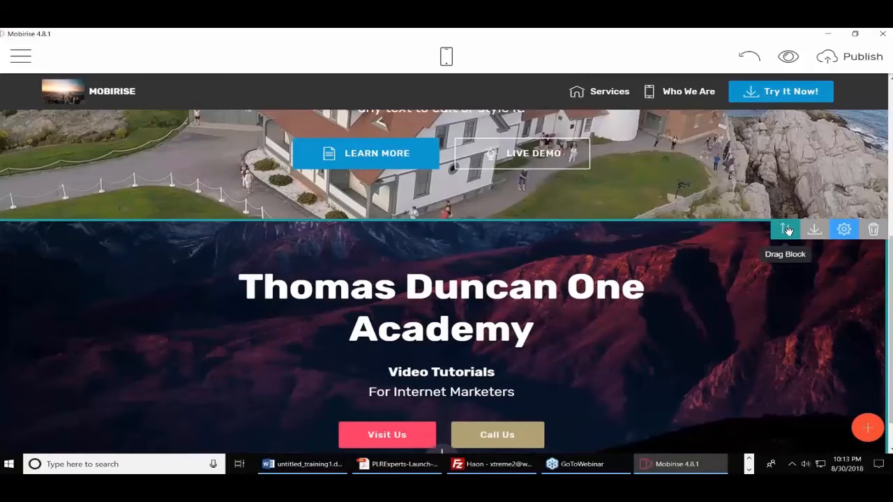
drag(785, 230, 571, 77)
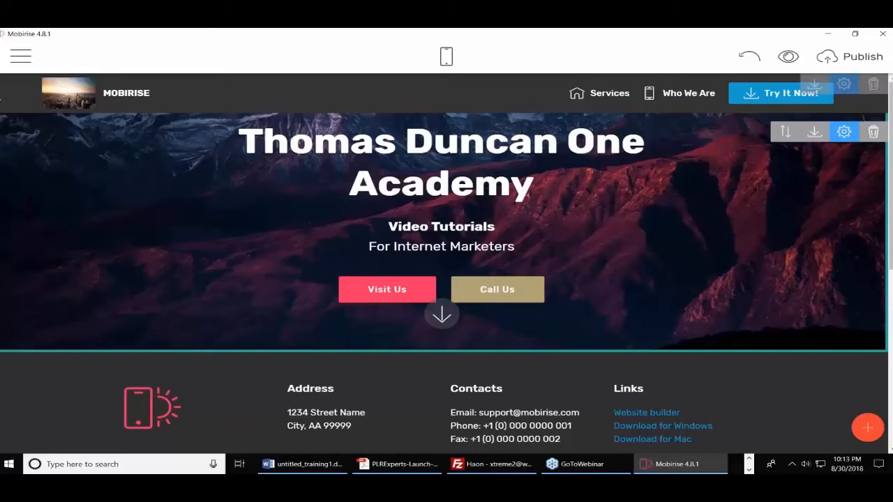
Create a new blank page titled 'About Us' and check its page settings
click(33, 61)
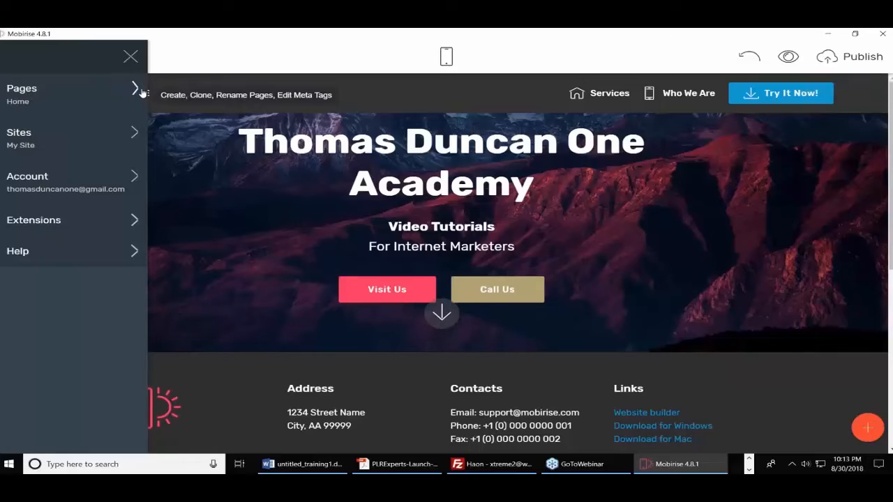
click(115, 98)
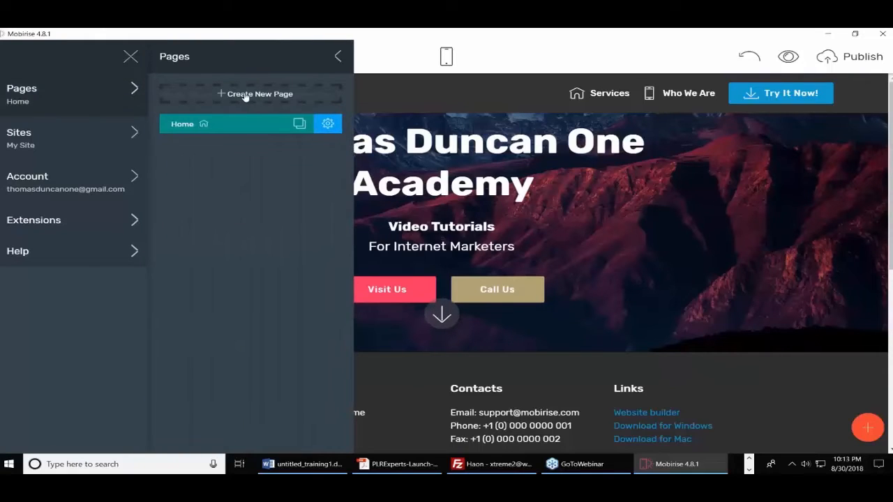
click(245, 97)
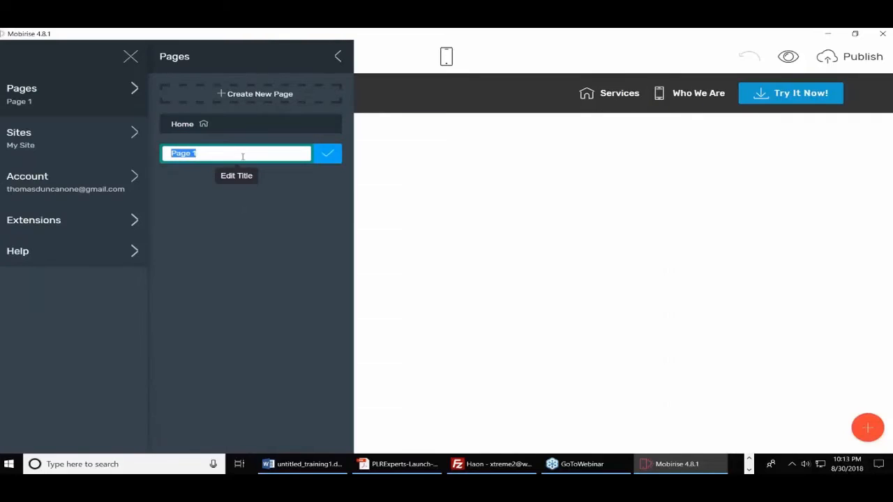
text(About Us)
click(327, 156)
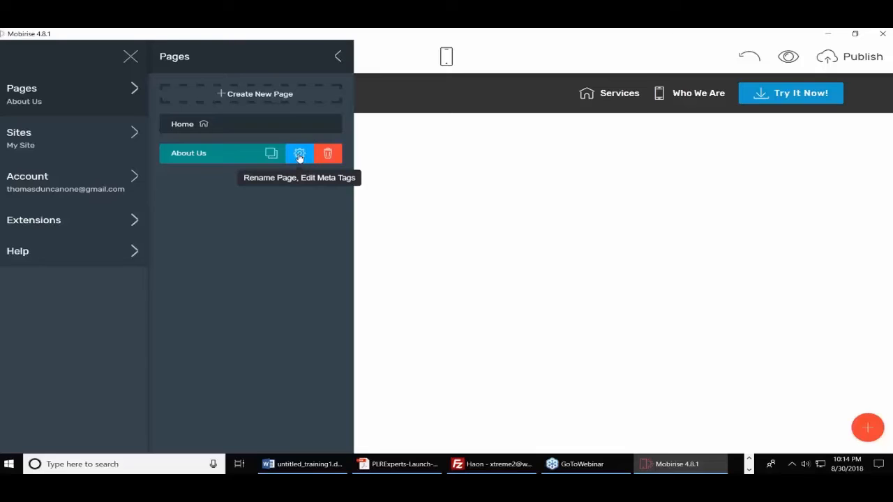
click(299, 155)
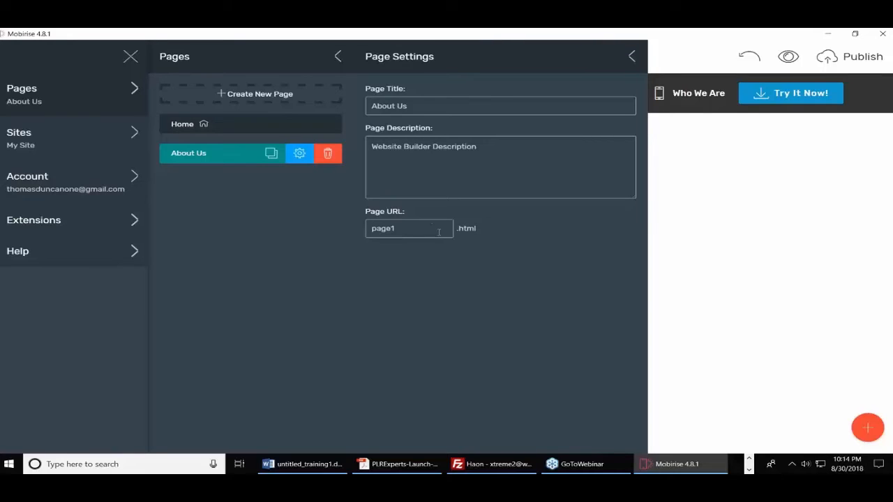
click(633, 58)
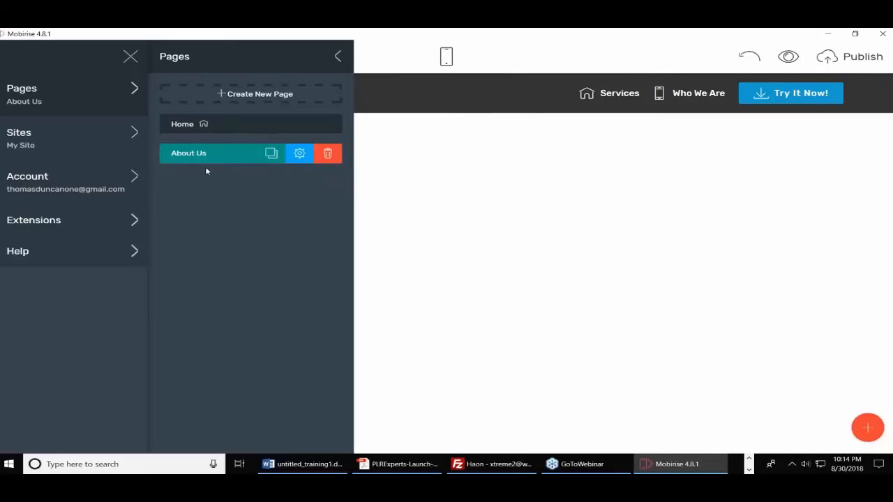
click(338, 58)
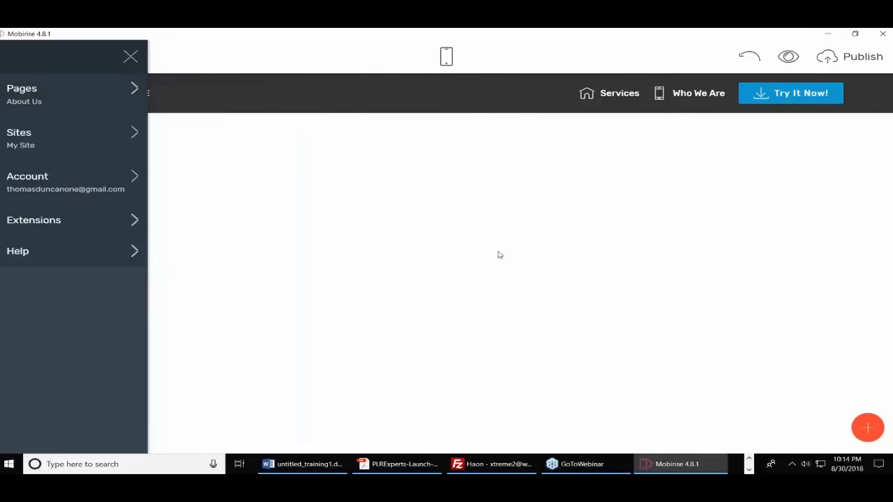
Add a numbered features list, a three-card blue features block over mountains, and a Counters block
click(868, 429)
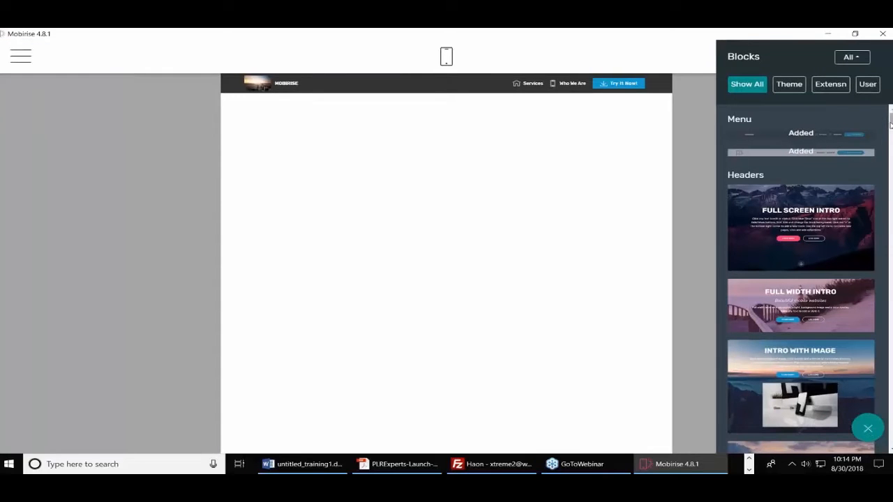
drag(891, 118, 890, 197)
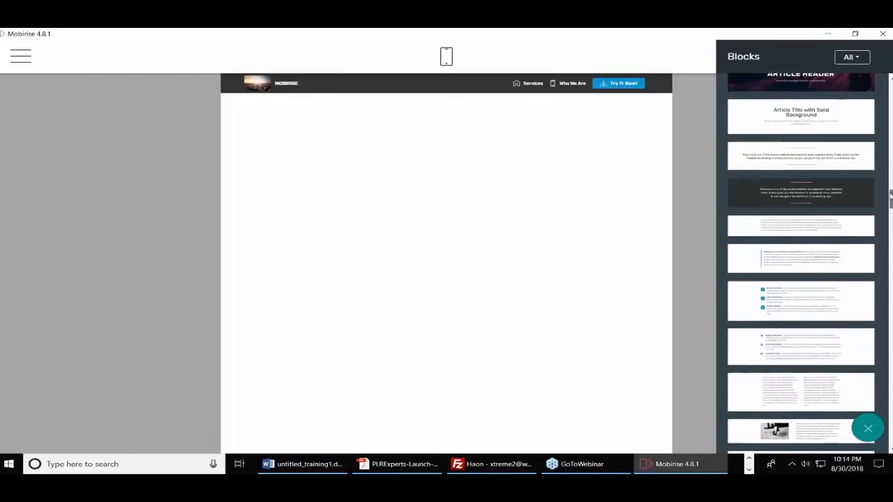
drag(800, 291, 463, 152)
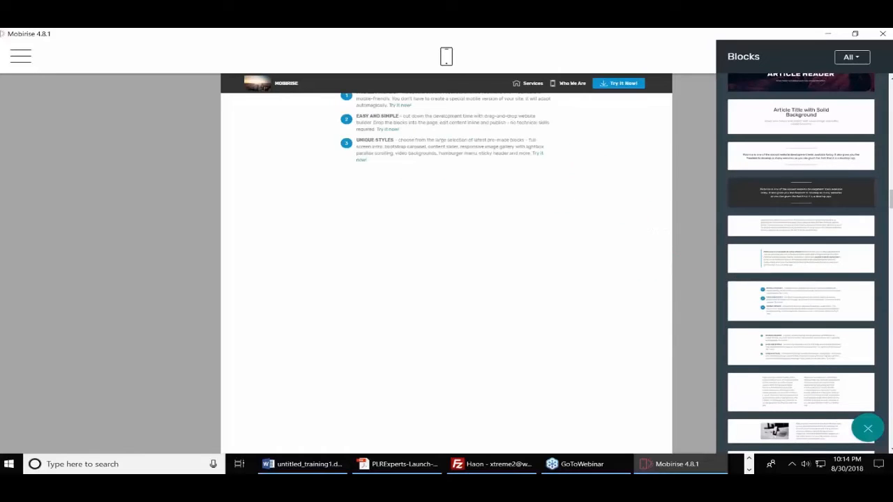
scroll(891, 282, down, 5)
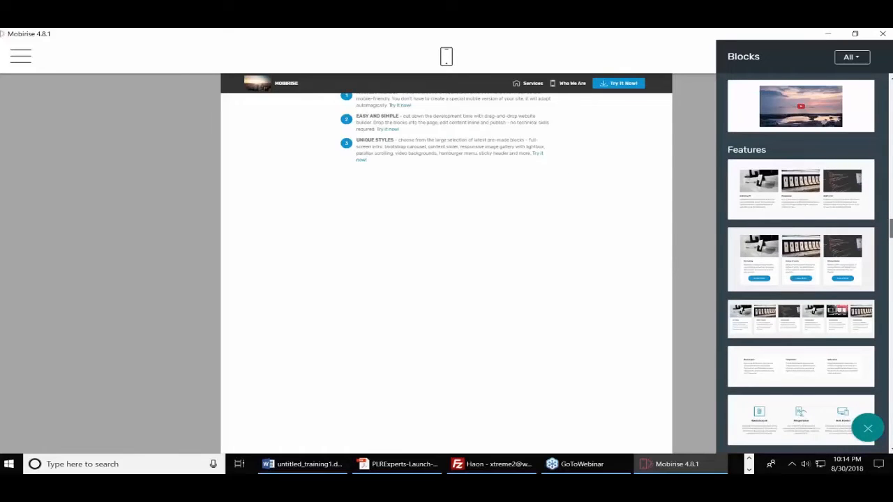
scroll(800, 265, down, 3)
drag(816, 300, 408, 195)
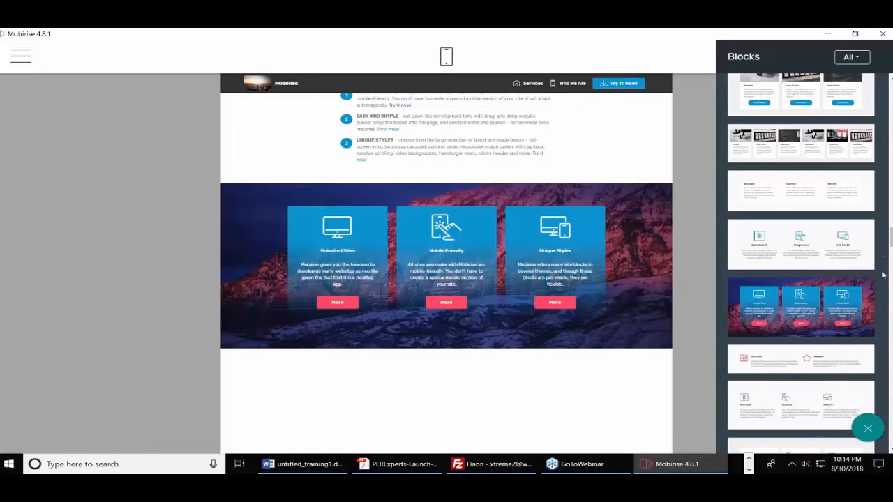
drag(890, 241, 891, 300)
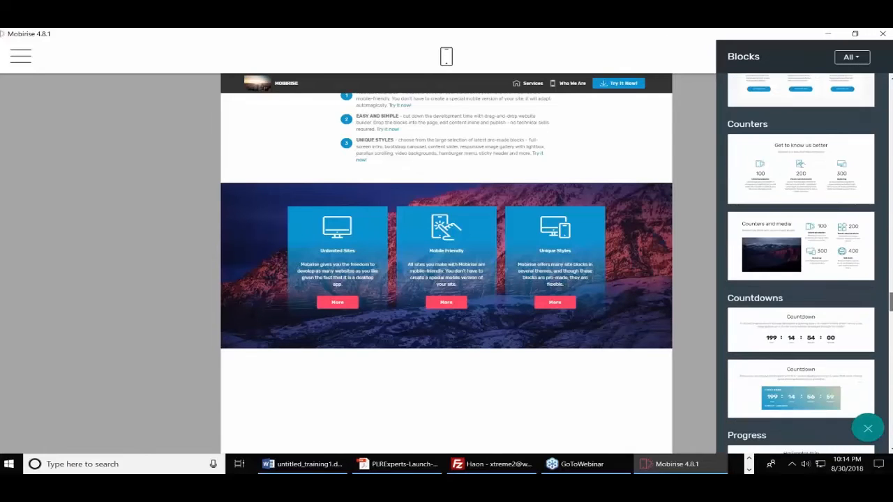
drag(787, 178, 451, 411)
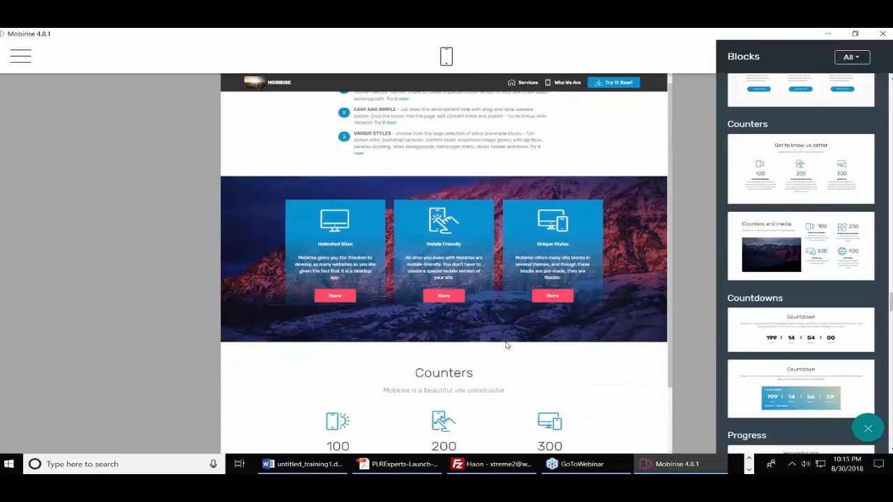
Close the block library and select all text in the numbered feature list
click(702, 128)
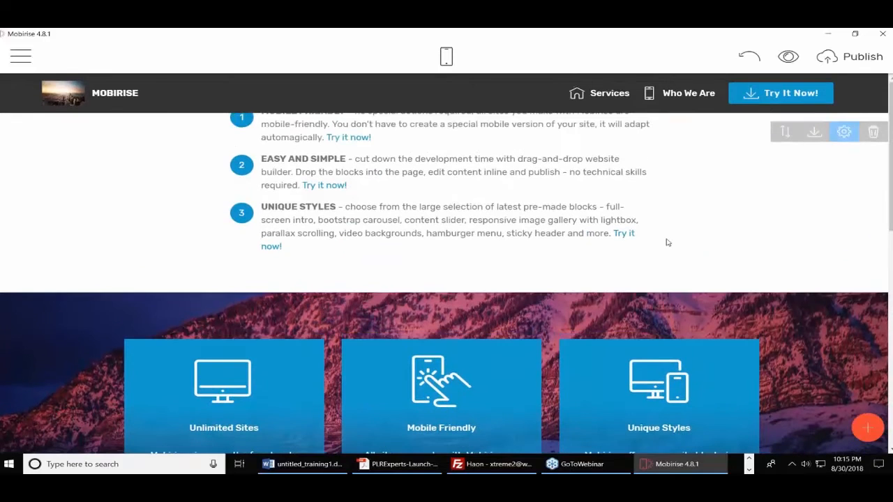
click(367, 173)
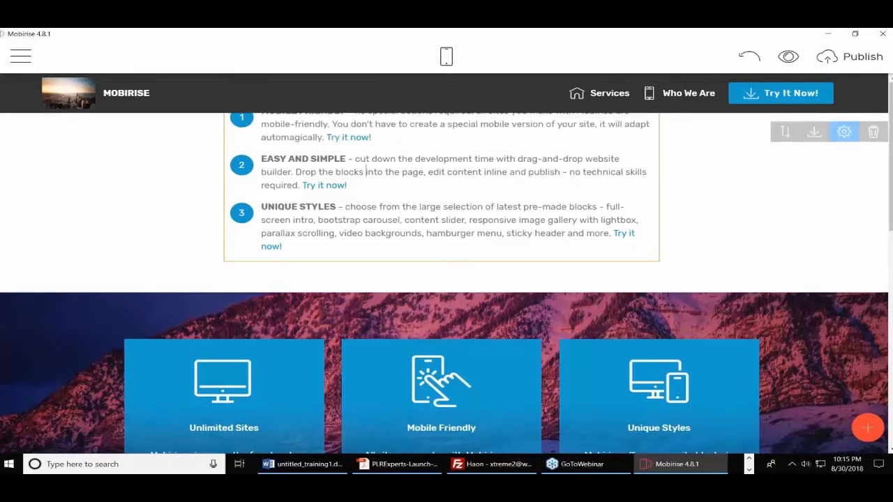
key(ctrl+a)
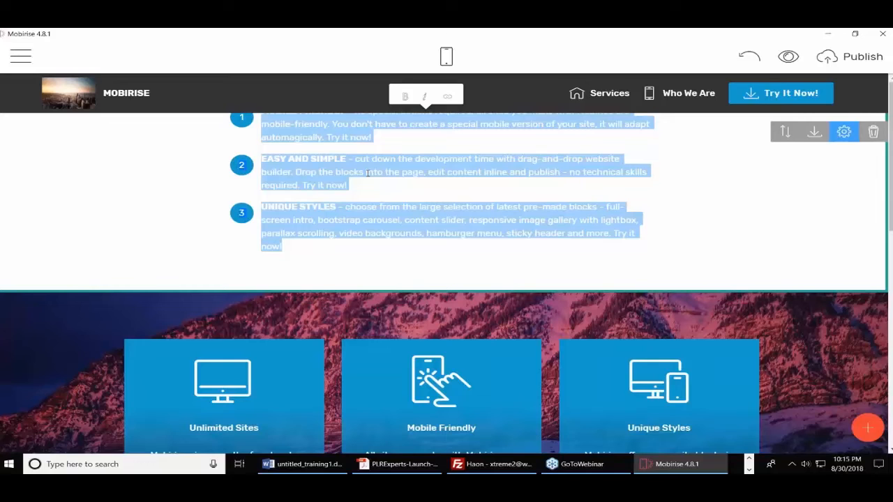
Preview About Us in mobile view, scrolling through the stacked cards and Counters, then return to desktop
click(440, 56)
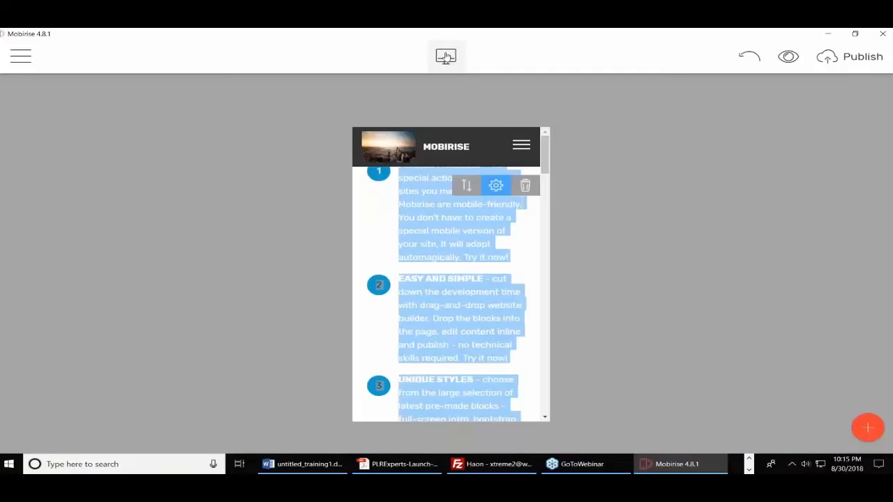
click(405, 207)
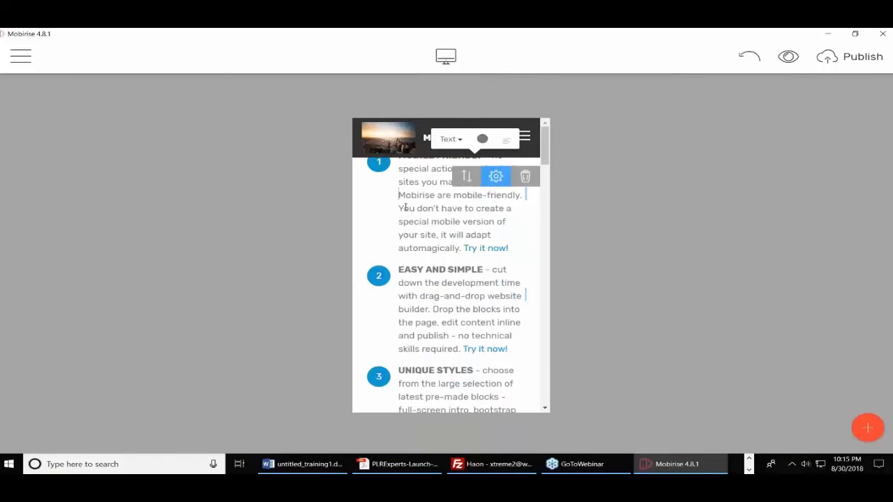
scroll(478, 237, down, 10)
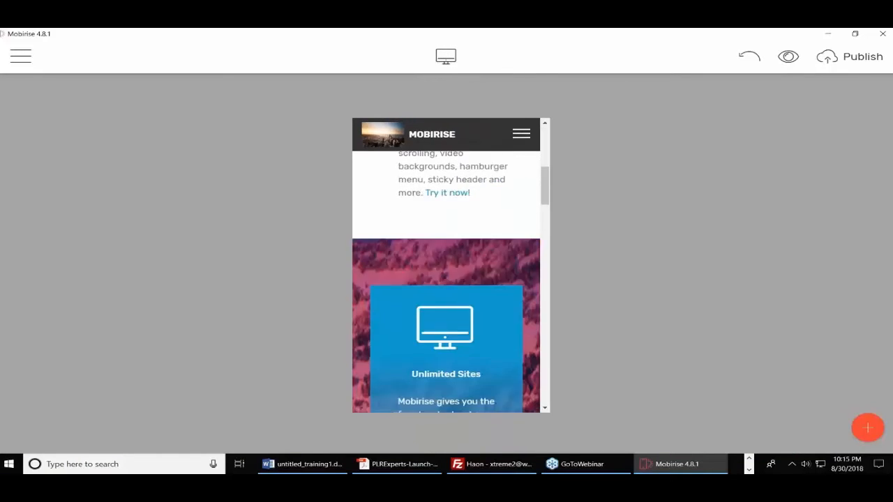
scroll(451, 281, down, 10)
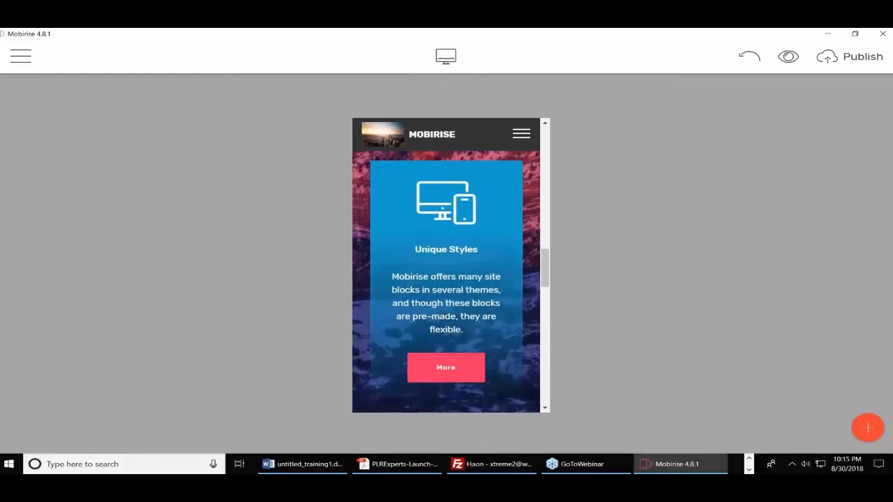
scroll(447, 281, down, 10)
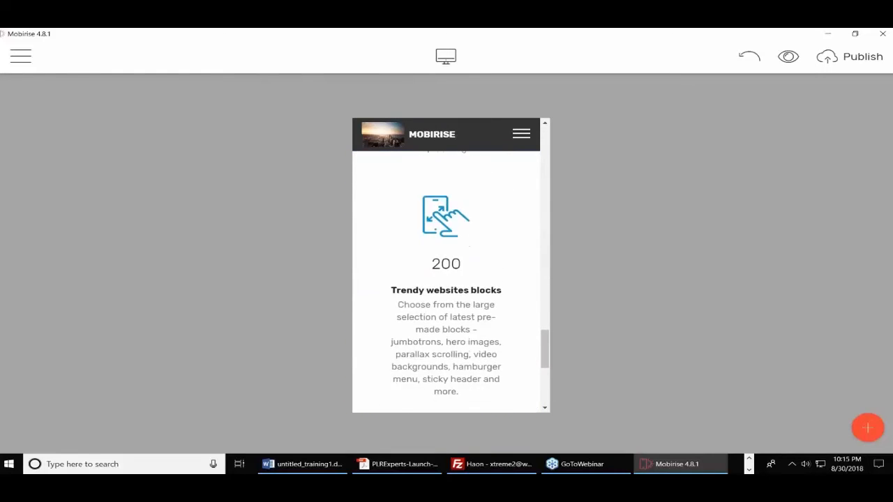
scroll(446, 281, up, 15)
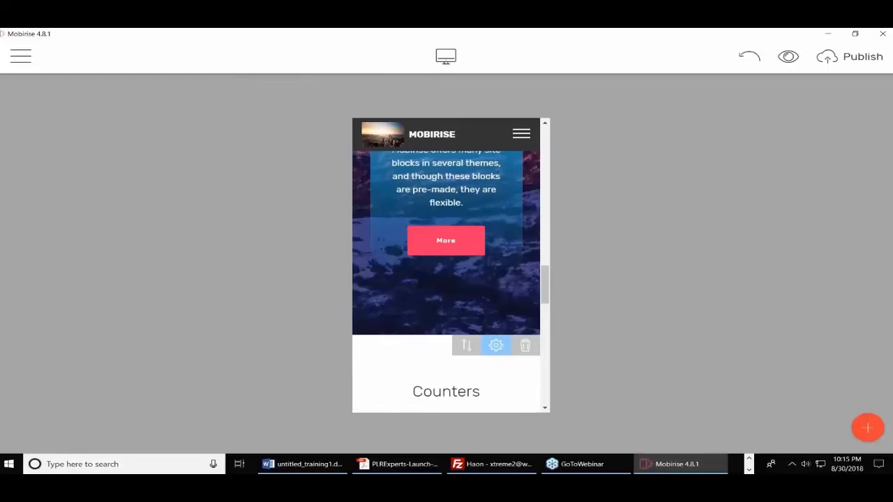
scroll(446, 282, up, 10)
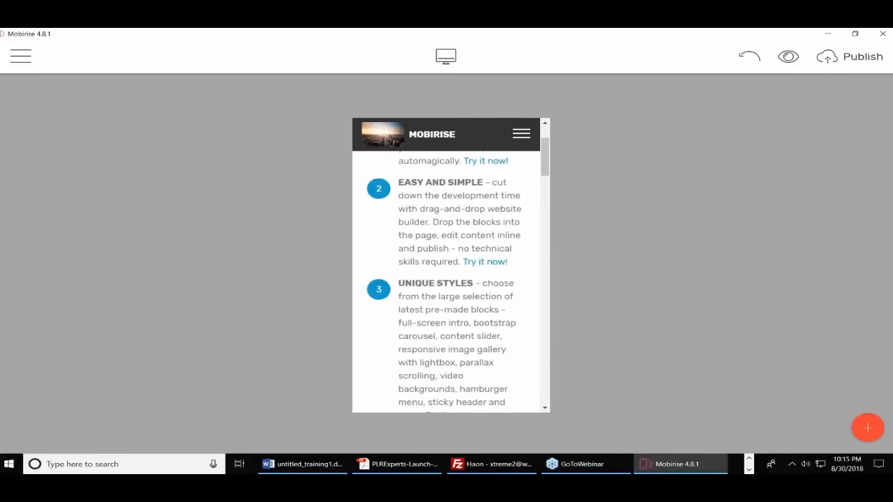
click(398, 196)
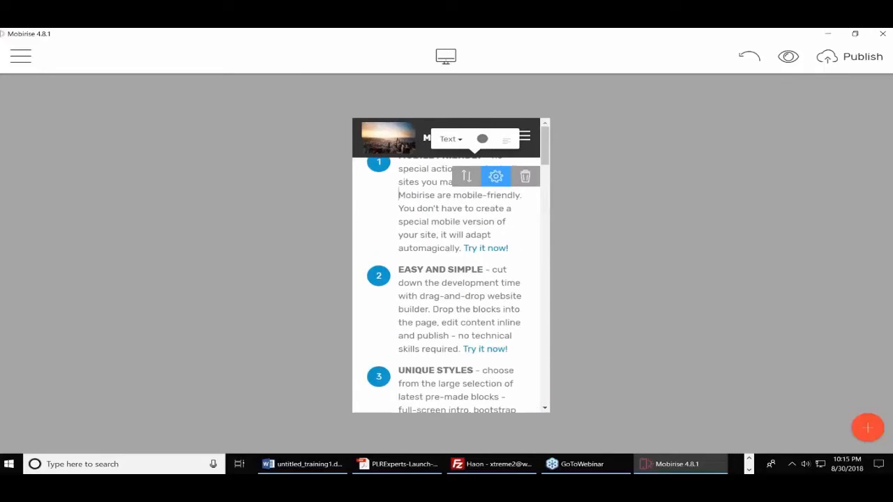
click(446, 56)
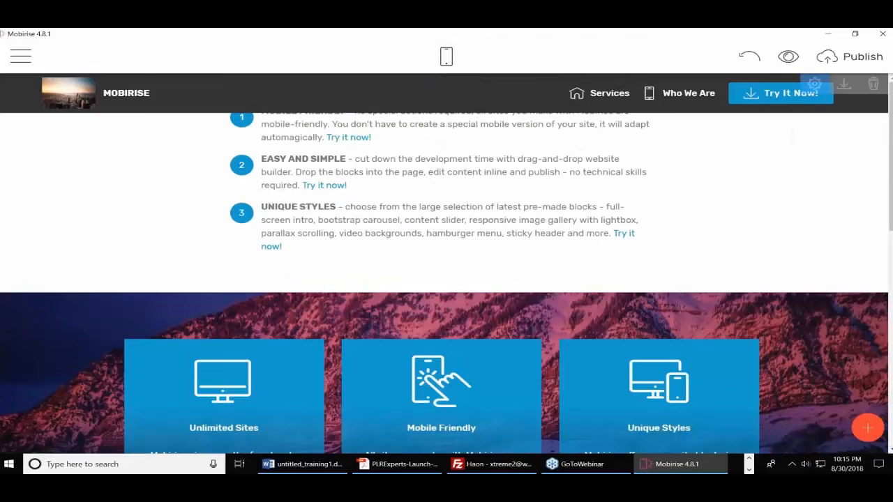
Create a new blank page titled 'Privacy Policy' and close the side menu
click(22, 57)
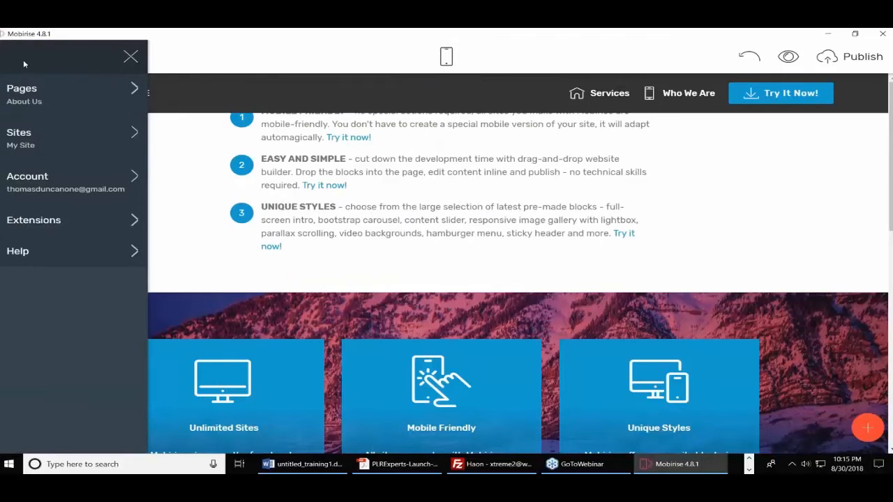
click(79, 104)
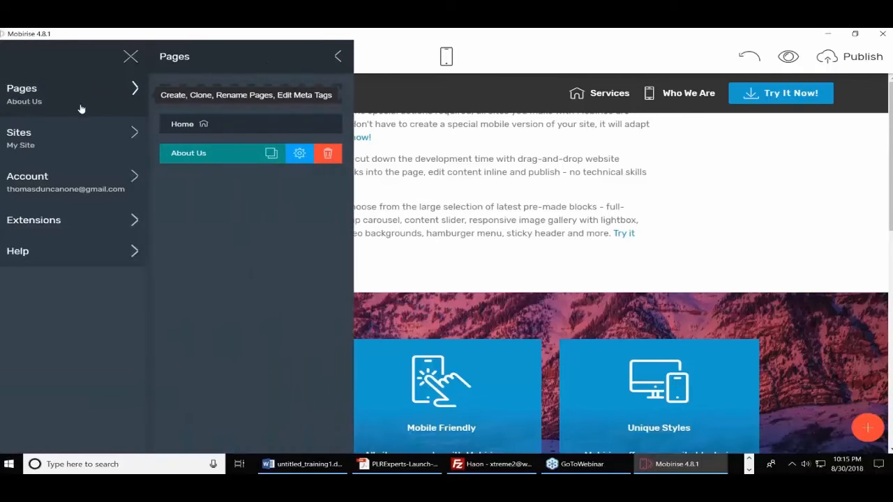
click(243, 99)
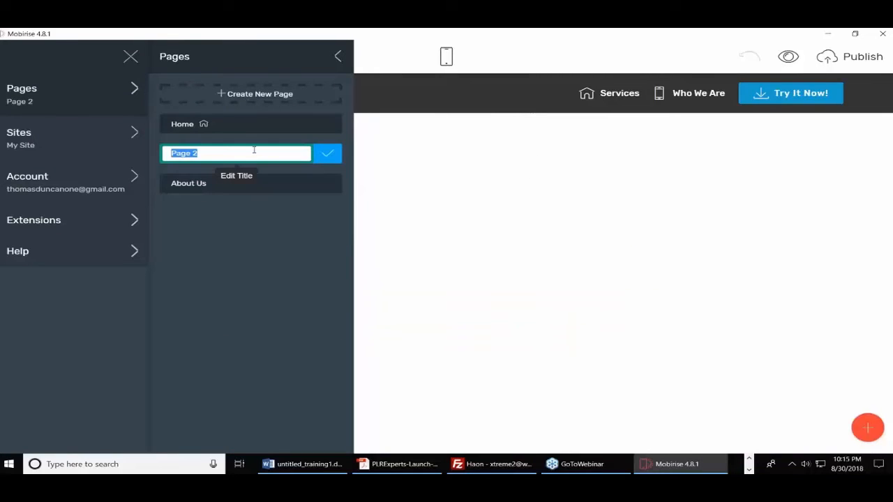
text(Privacy Poli)
key(BackSpace)
key(BackSpace)
key(BackSpace)
text(op)
key(BackSpace)
key(BackSpace)
text(olicy)
click(330, 154)
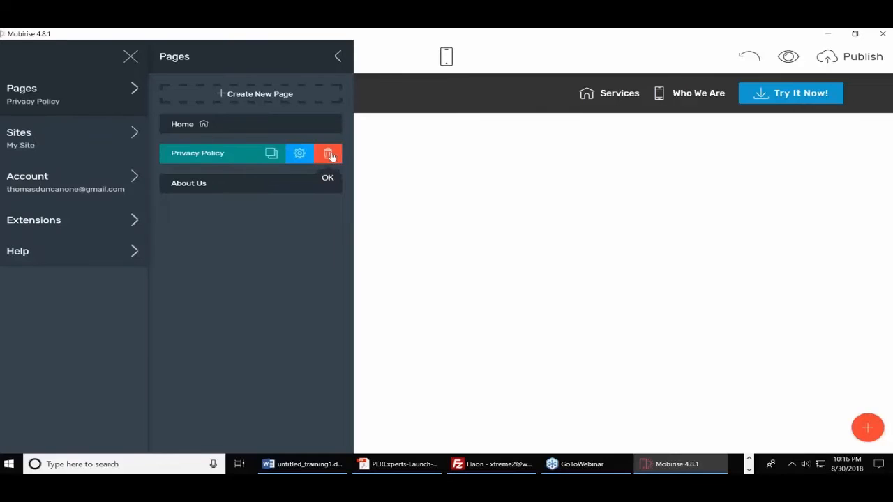
click(486, 272)
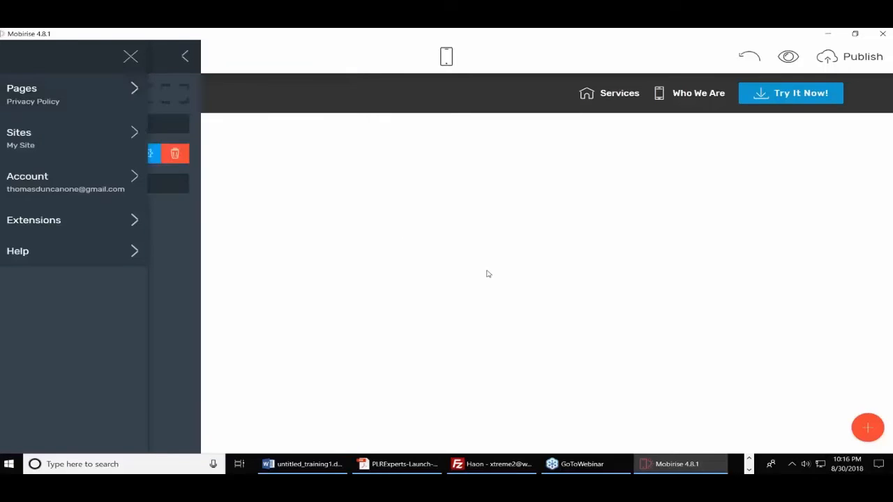
Place a parallax Article Header below the navigation bar, followed by a two-column text block
click(869, 432)
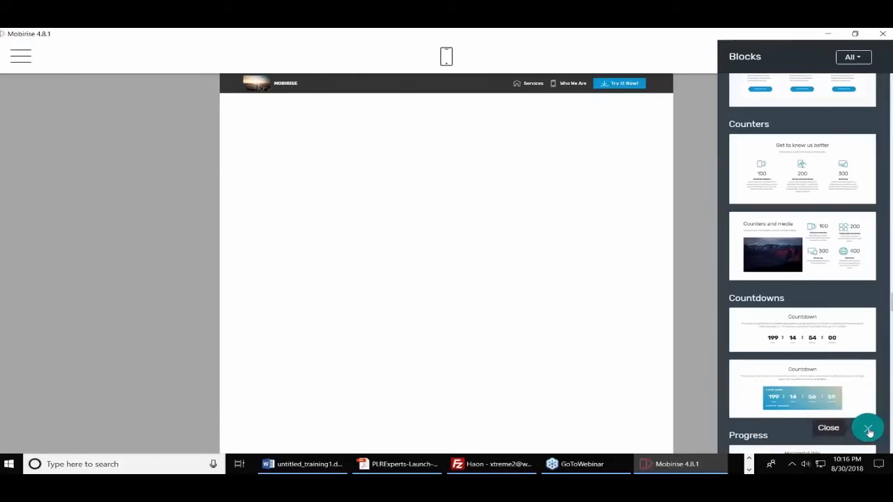
scroll(852, 232, up, 15)
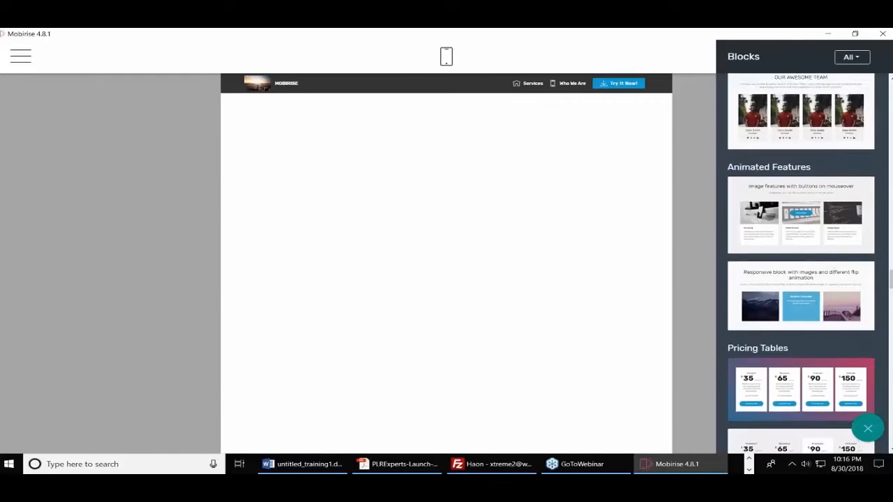
scroll(801, 265, up, 15)
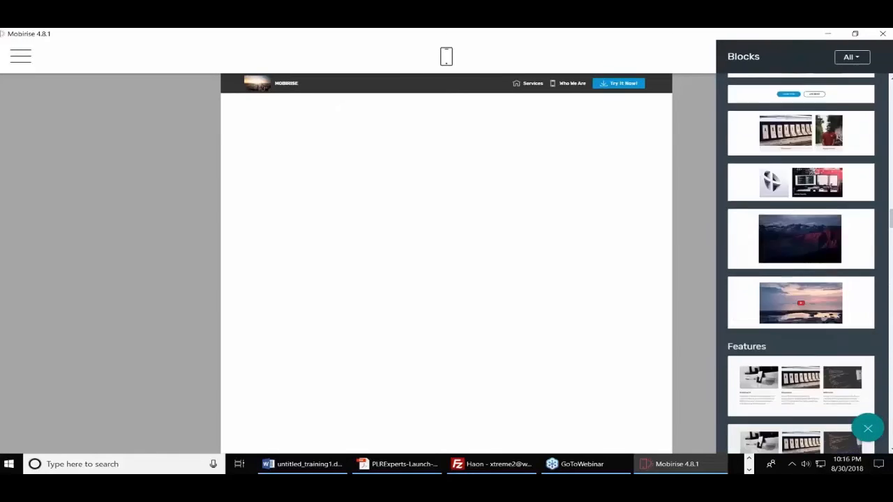
scroll(800, 264, down, 10)
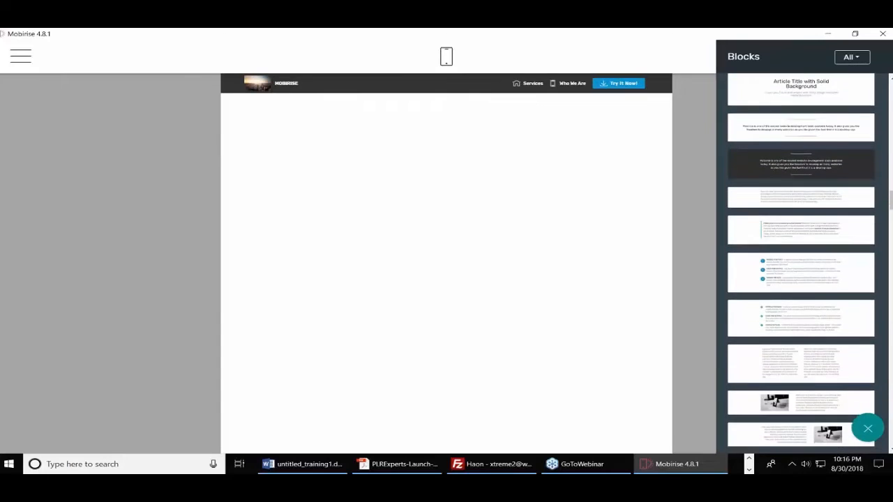
scroll(814, 204, up, 10)
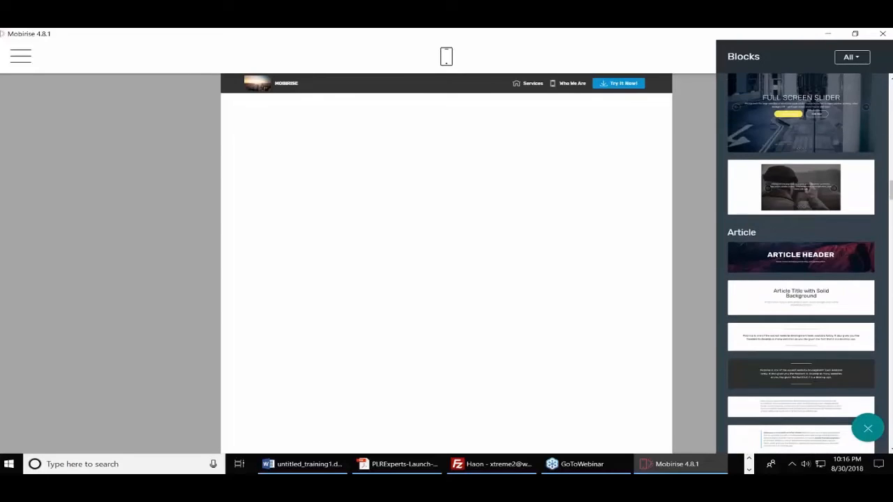
drag(813, 204, 452, 143)
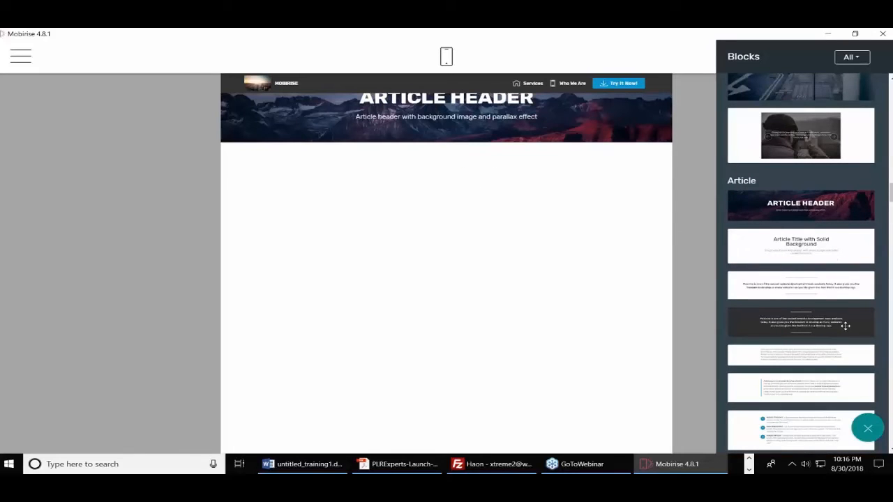
scroll(835, 295, down, 5)
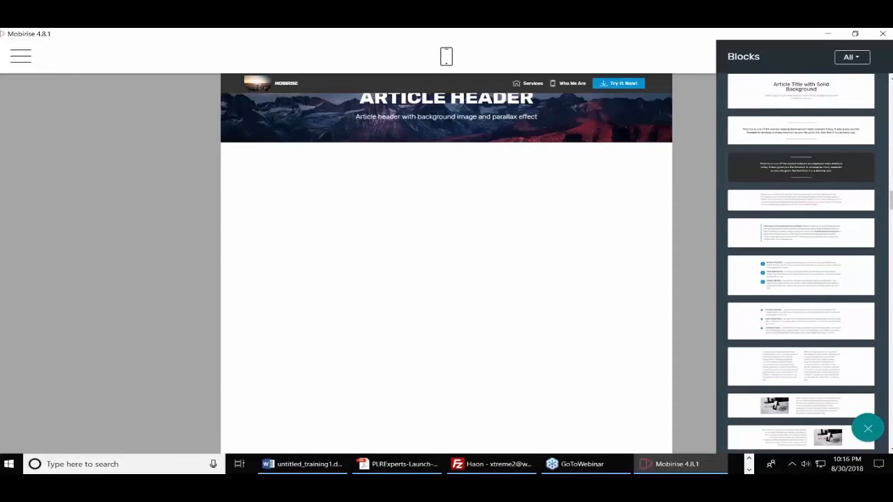
drag(823, 315, 425, 241)
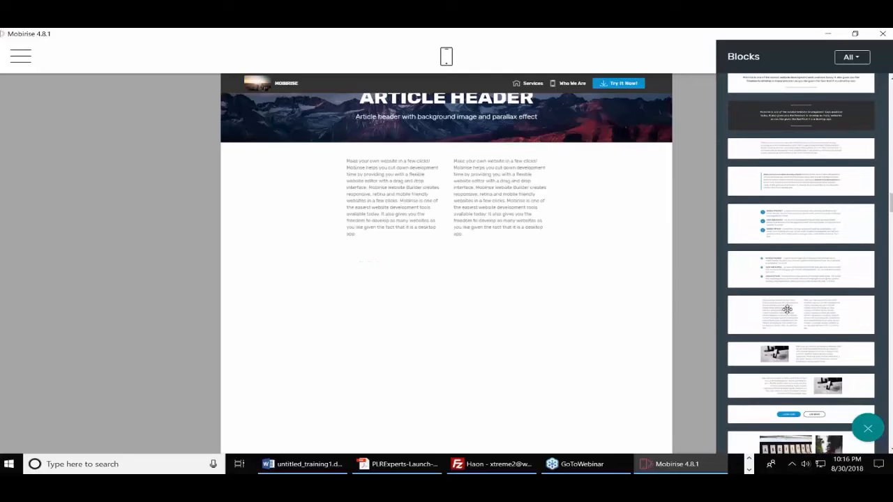
click(458, 81)
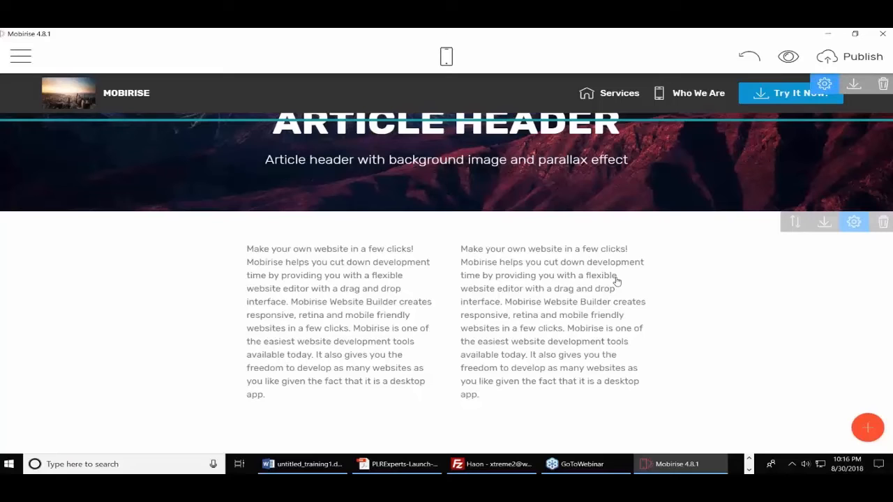
Try removing the Try It Now button, then delete the navbar block and confirm Remove Block
click(266, 253)
click(264, 249)
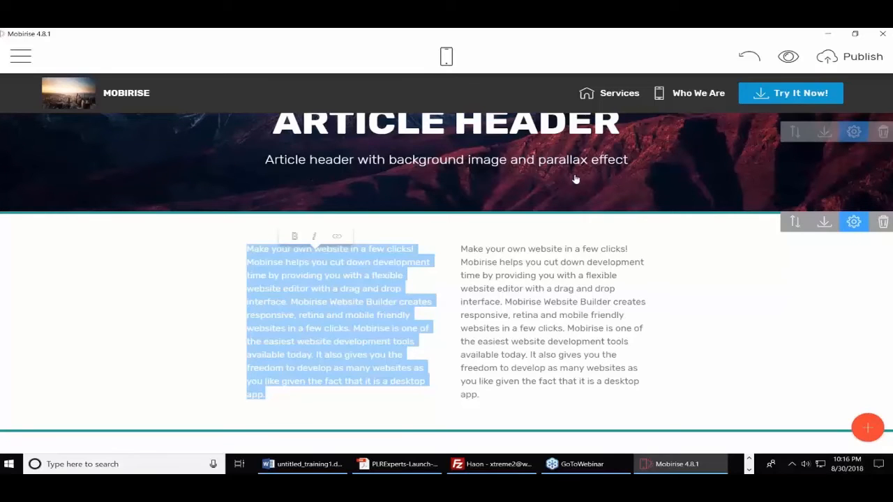
click(814, 108)
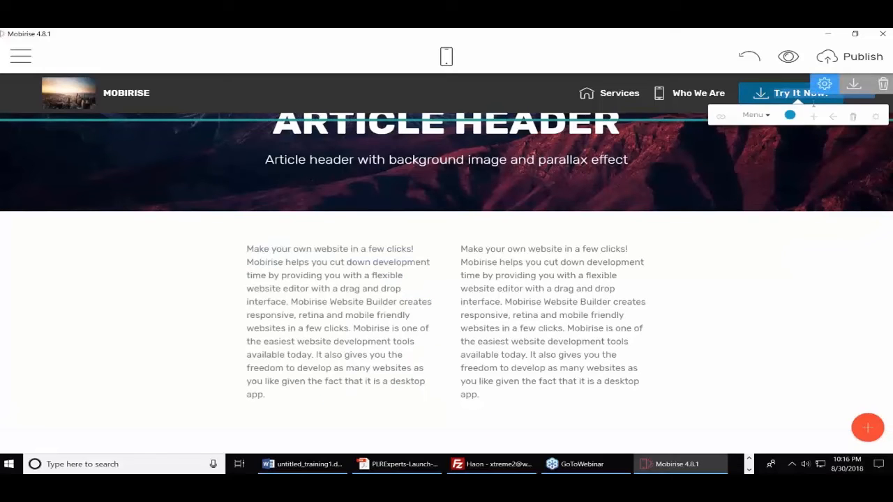
click(853, 116)
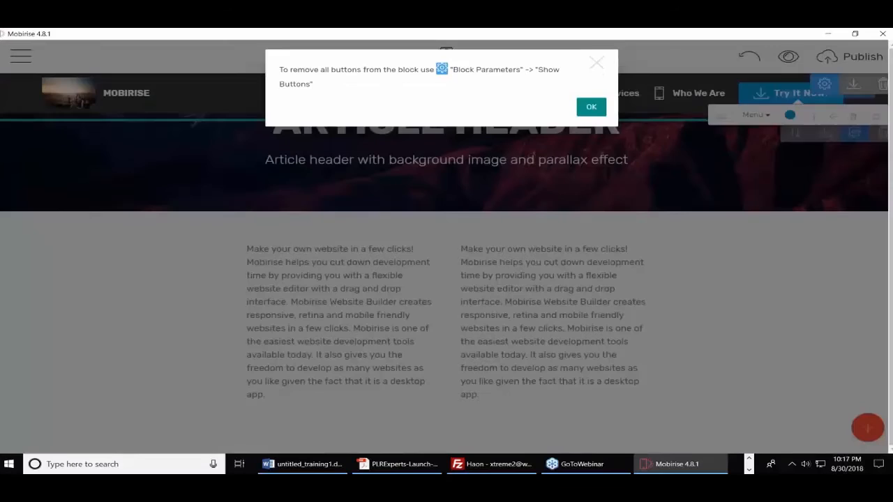
click(590, 110)
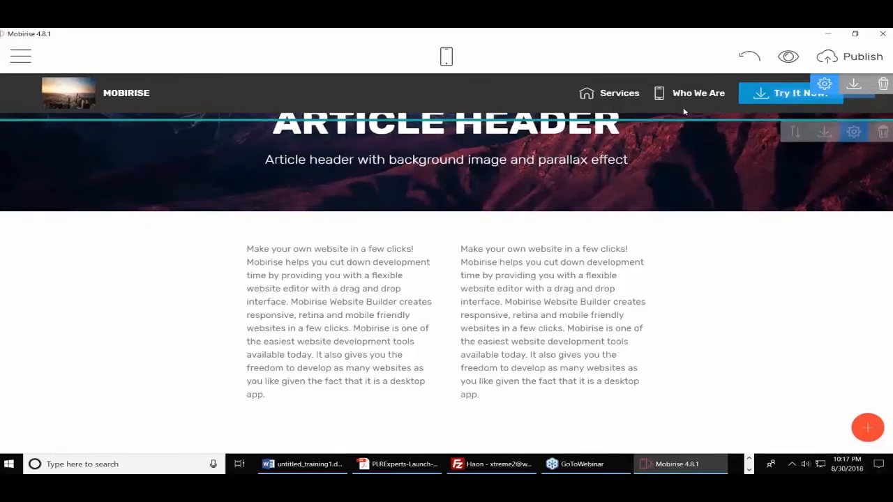
click(883, 85)
click(590, 88)
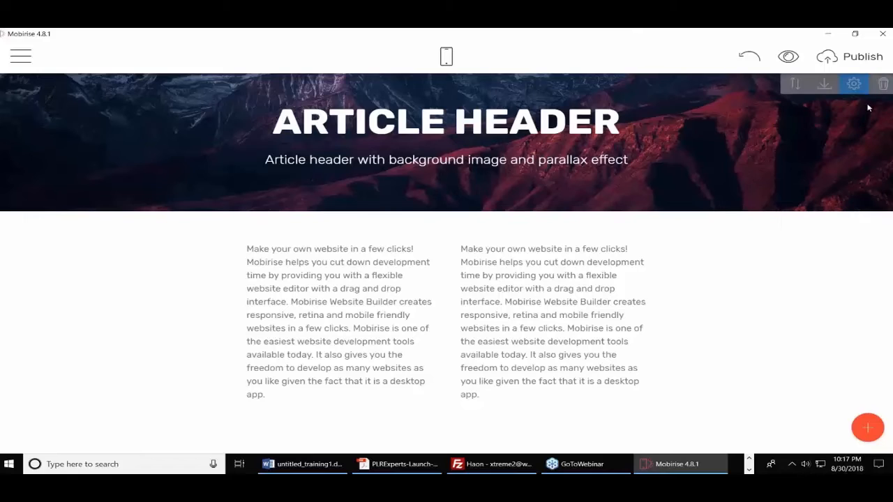
Switch the Article Header background to video and paste the lighthouse YouTube URL as its address
click(854, 84)
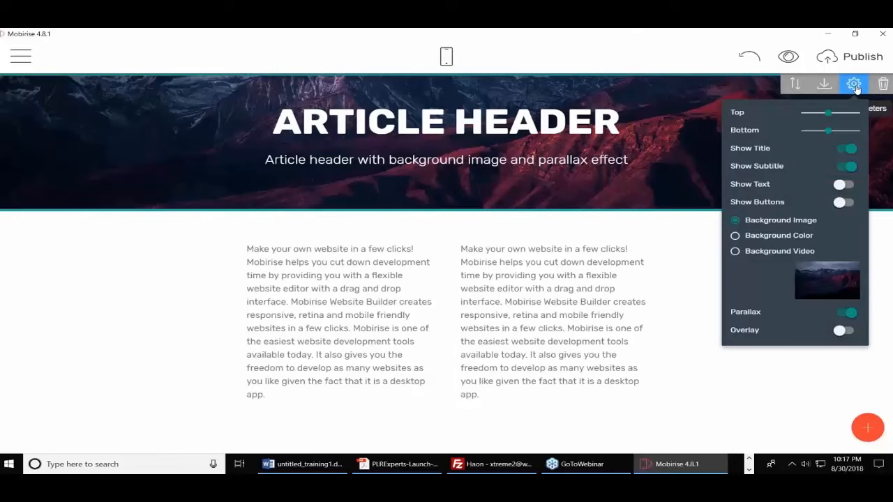
click(735, 252)
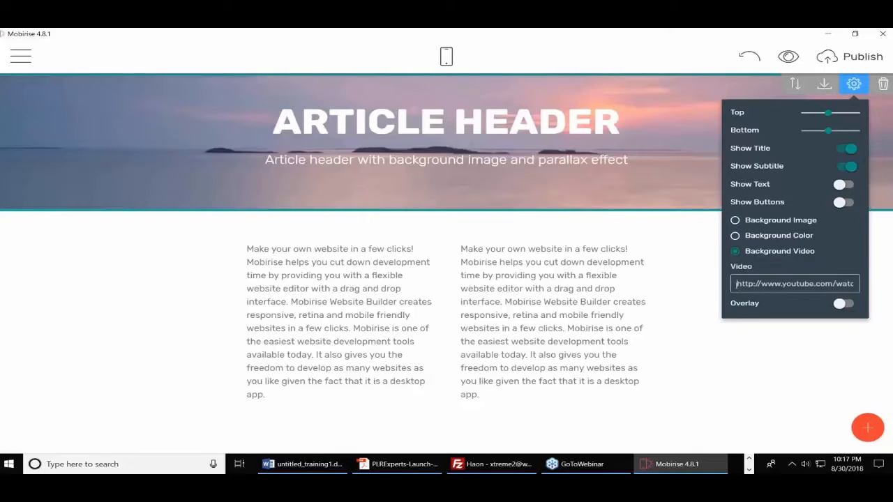
drag(736, 284, 891, 284)
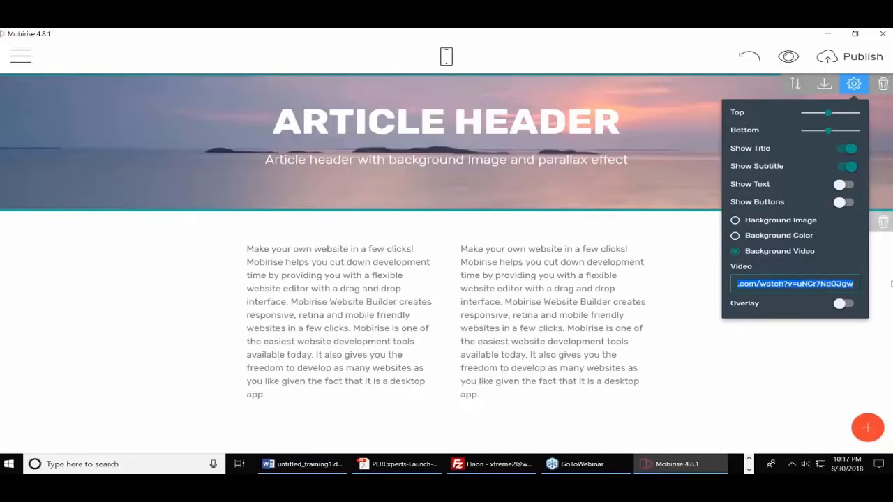
key(ctrl+v)
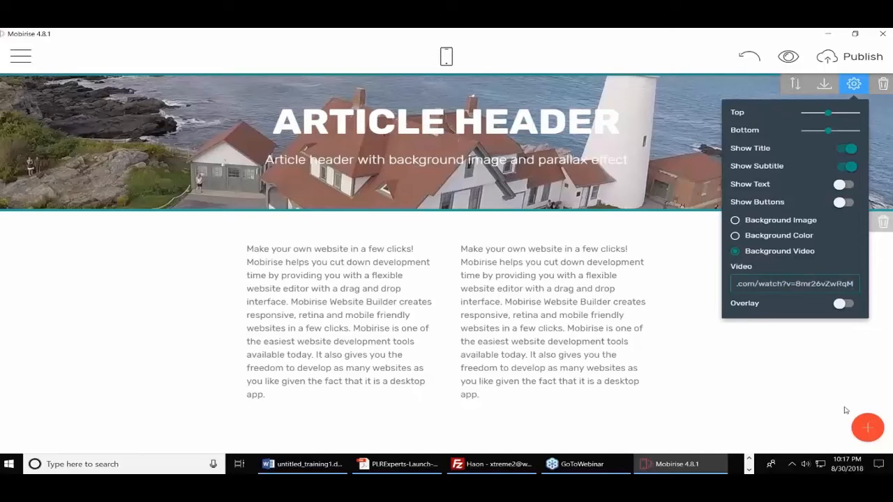
click(815, 360)
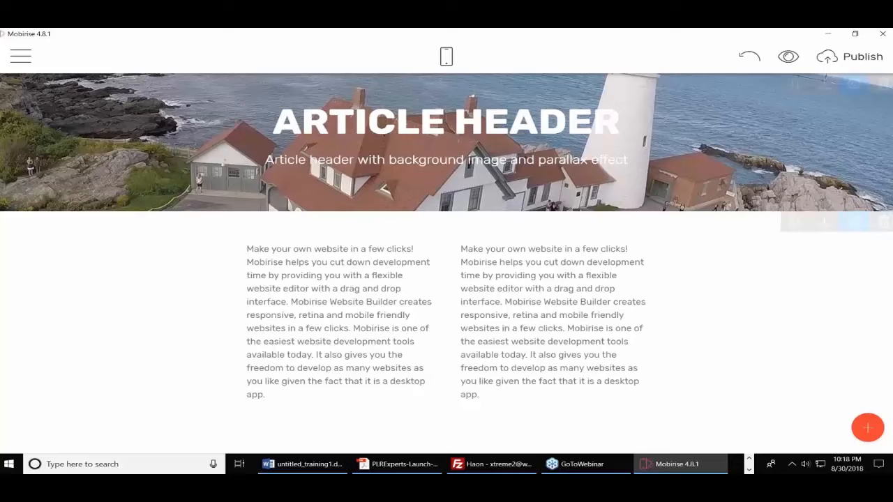
Create a 'Mobirise Two' folder in Downloads and select it as the local publish folder
click(863, 62)
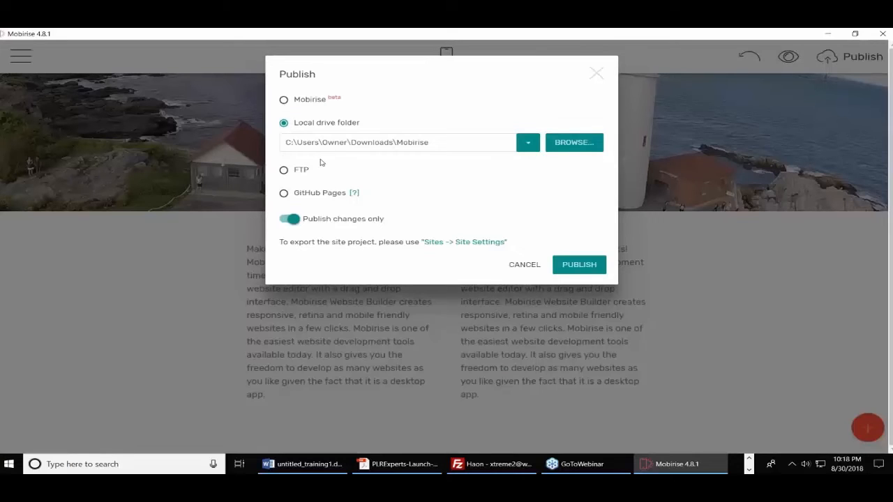
click(565, 145)
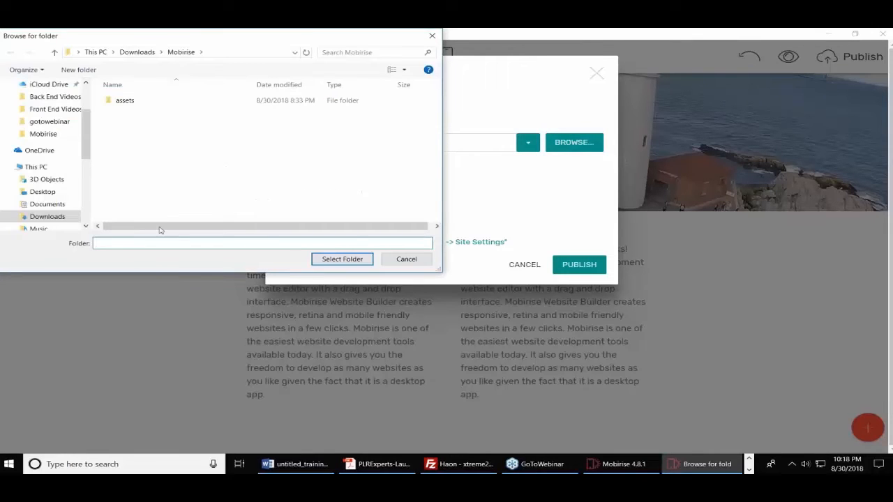
click(152, 54)
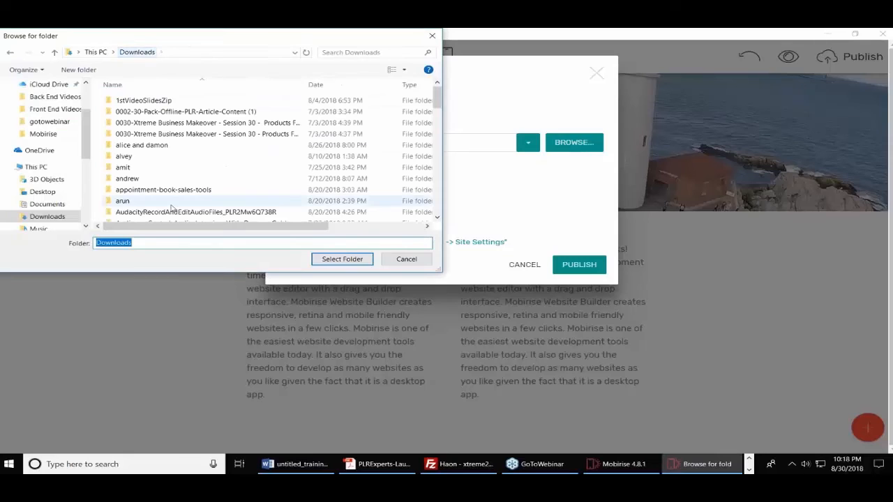
text(Mob)
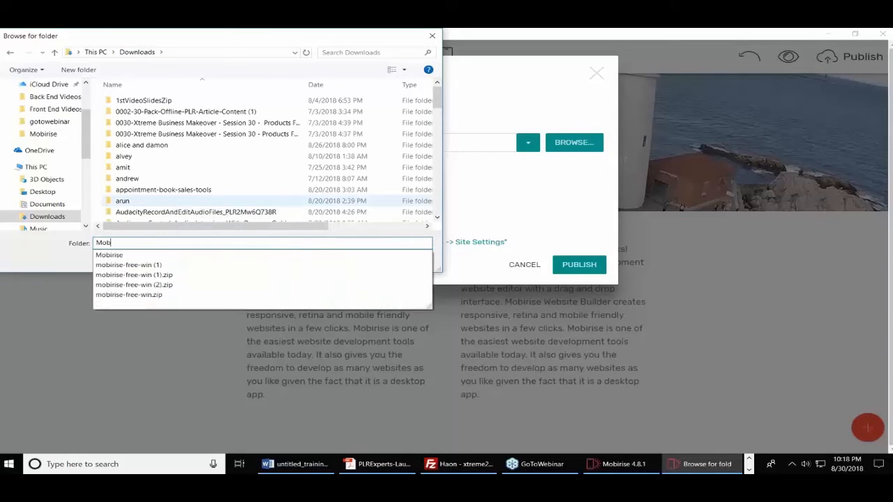
text(irise Two)
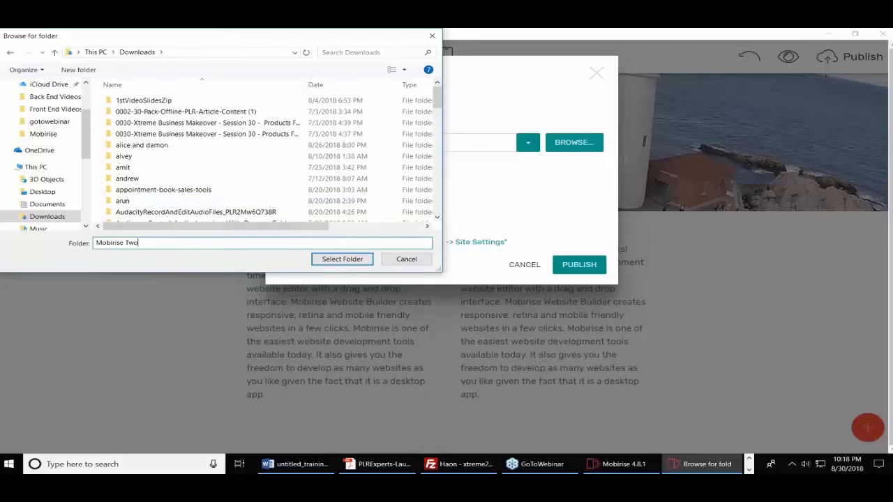
click(245, 179)
click(78, 70)
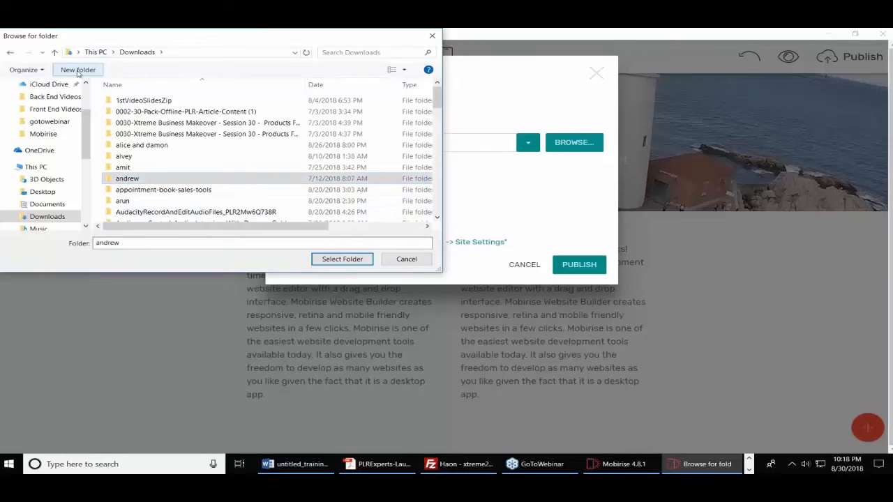
text(Mob)
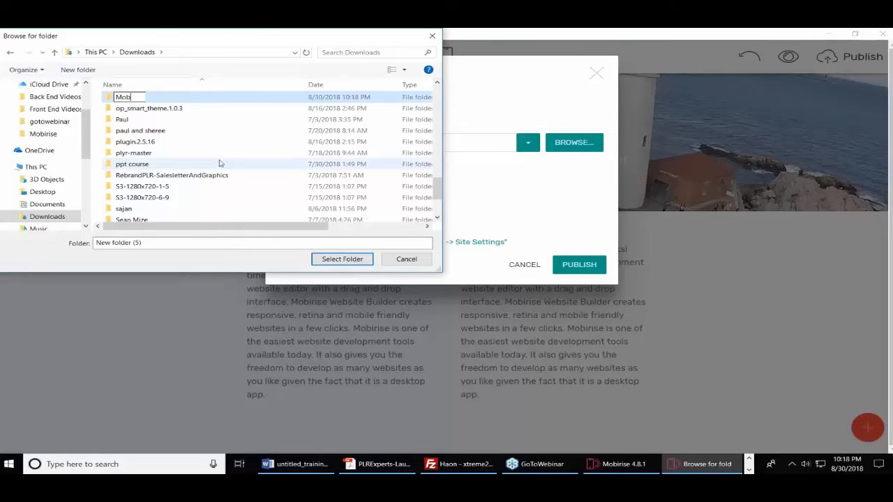
text(irise Two)
key(Return)
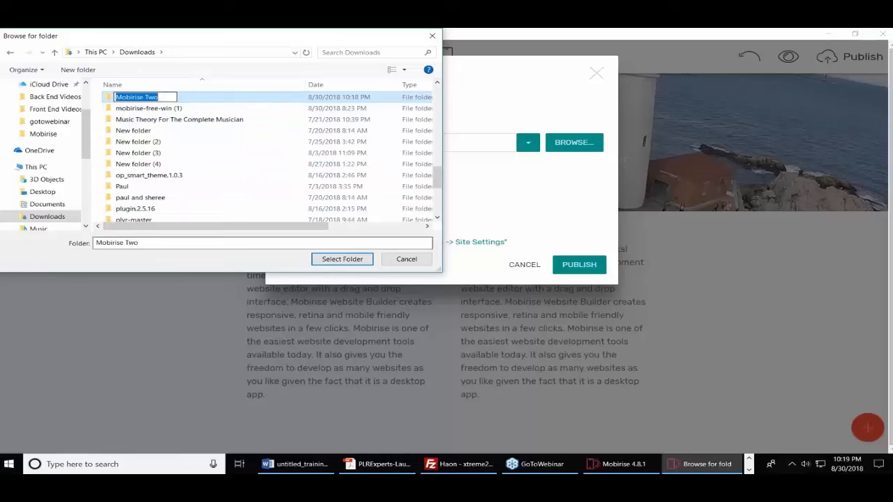
click(333, 260)
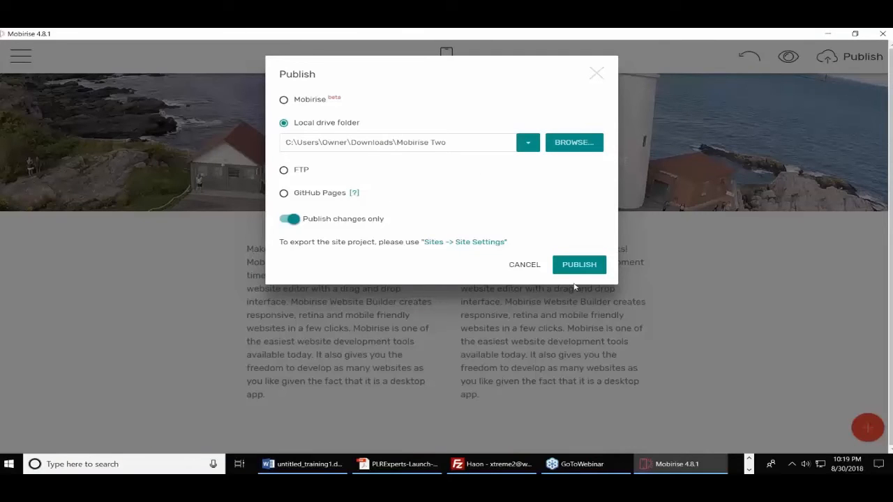
Publish the site into Mobirise Two and maximize Chrome showing the exported page2.html
click(575, 264)
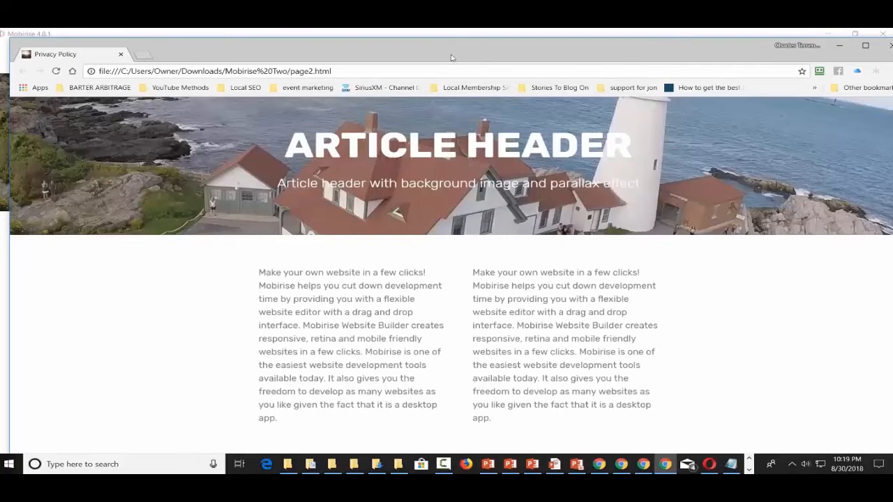
drag(452, 56, 381, 56)
click(794, 45)
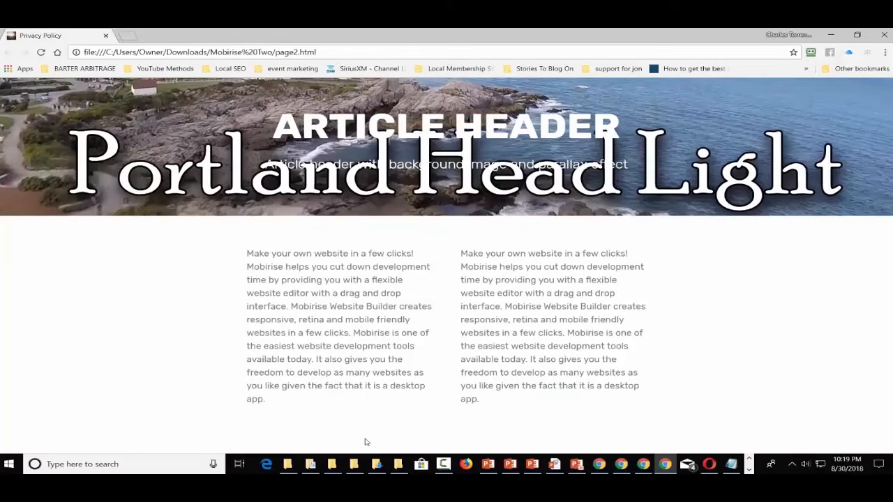
Search 'fi' in Windows to launch FileZilla Pro, then minimize Chrome back to Mobirise
click(139, 468)
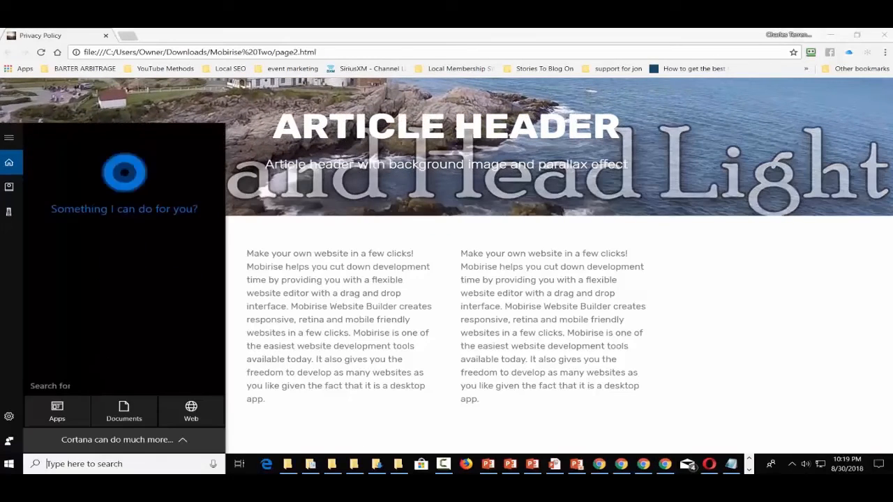
text(firl)
key(BackSpace)
key(BackSpace)
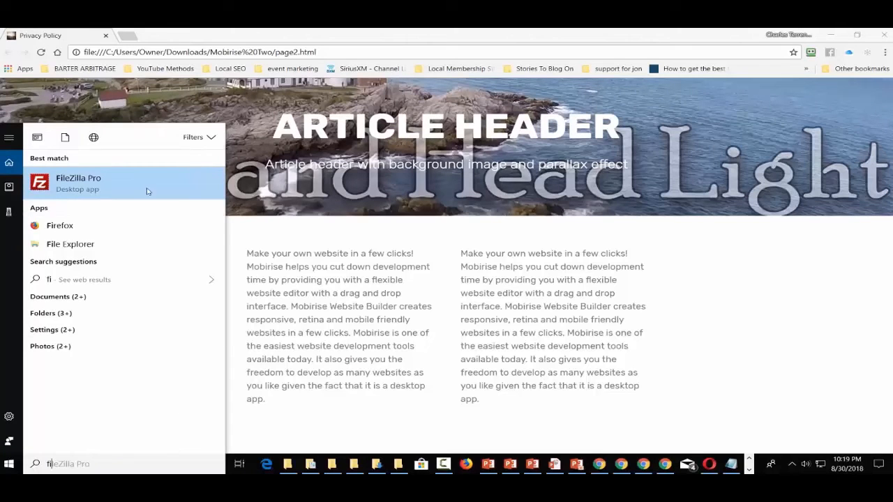
click(111, 187)
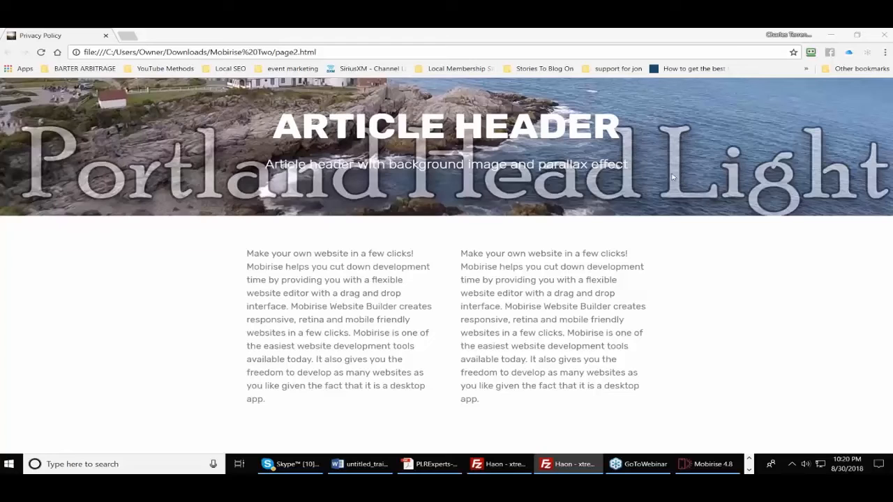
click(833, 33)
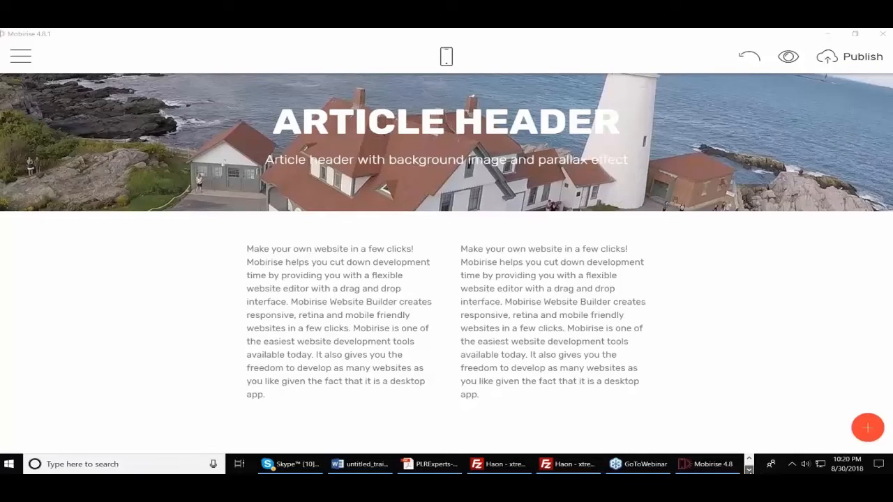
Open Downloads\Mobirise Two in File Explorer and select all five files, assets through project.mobirise
click(749, 458)
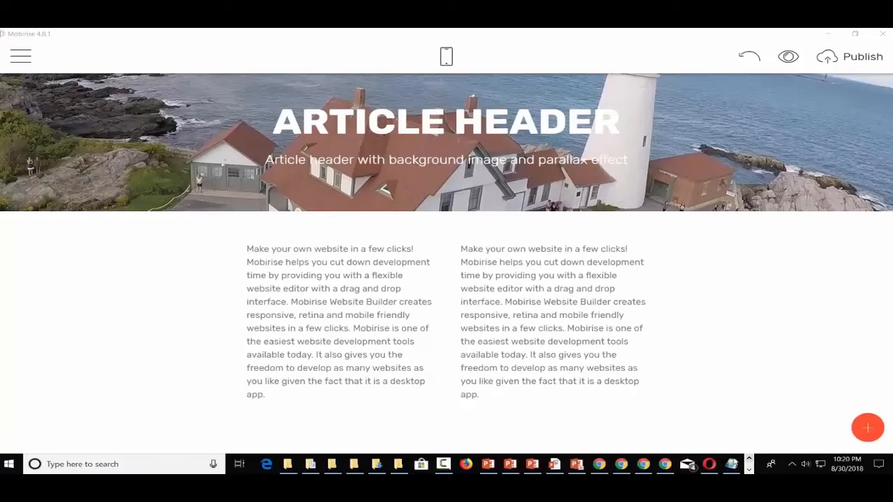
click(398, 464)
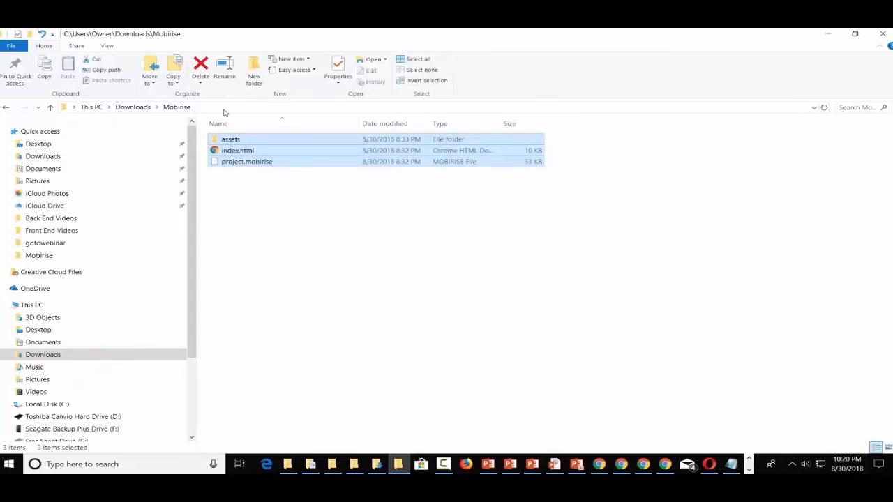
click(132, 106)
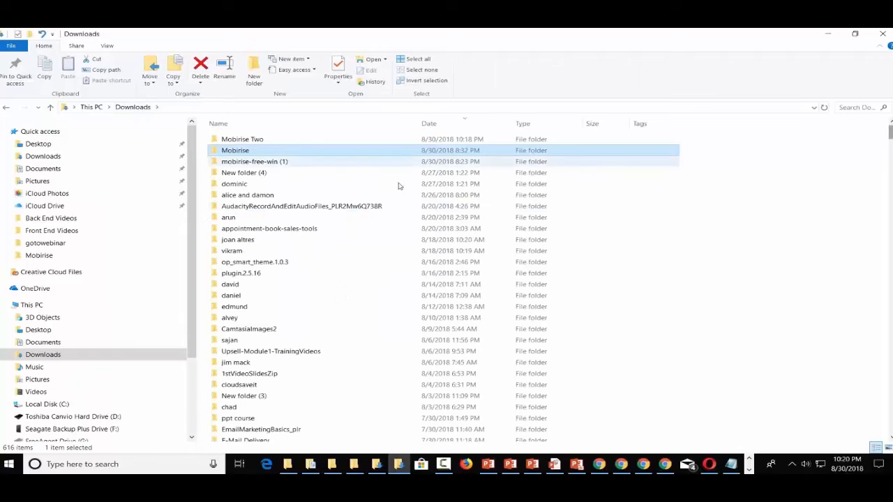
double_click(227, 143)
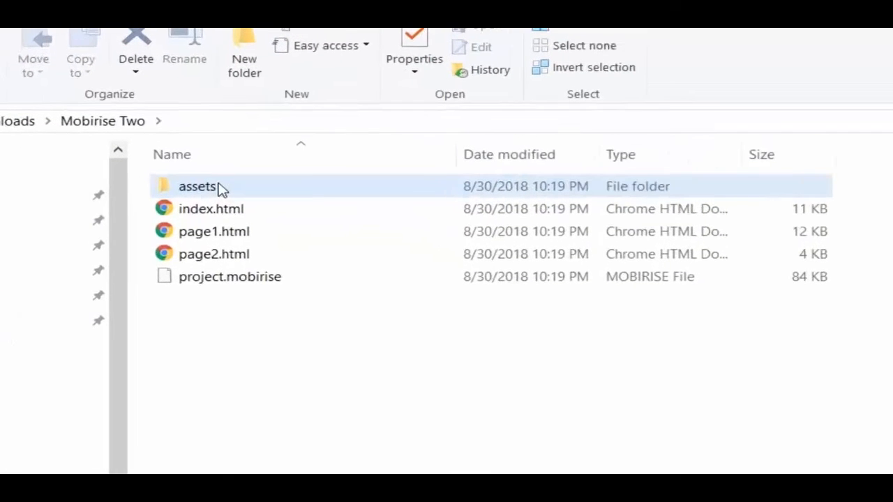
click(220, 188)
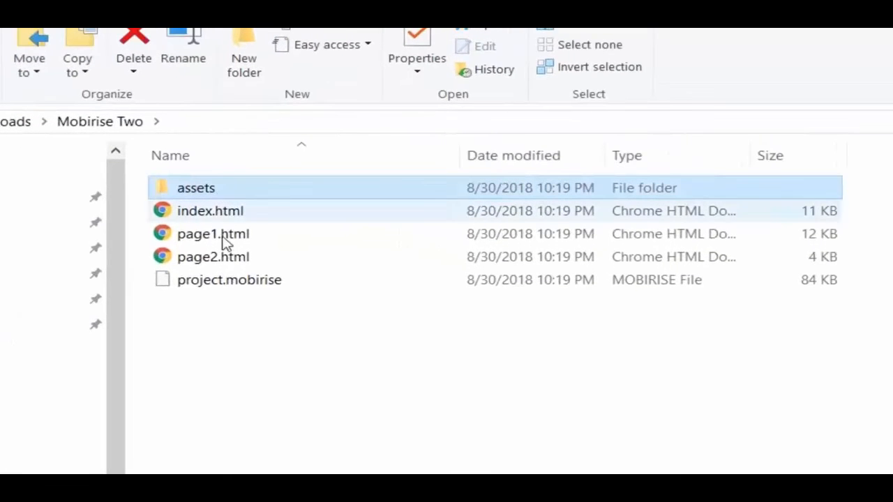
shift+click(227, 285)
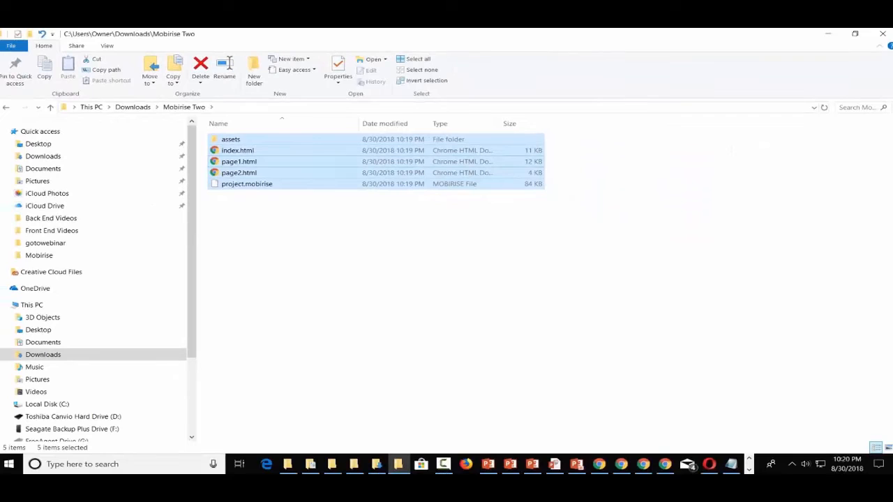
Check the FileZilla session, then bring the Mobirise editor back to the front
click(749, 470)
click(568, 464)
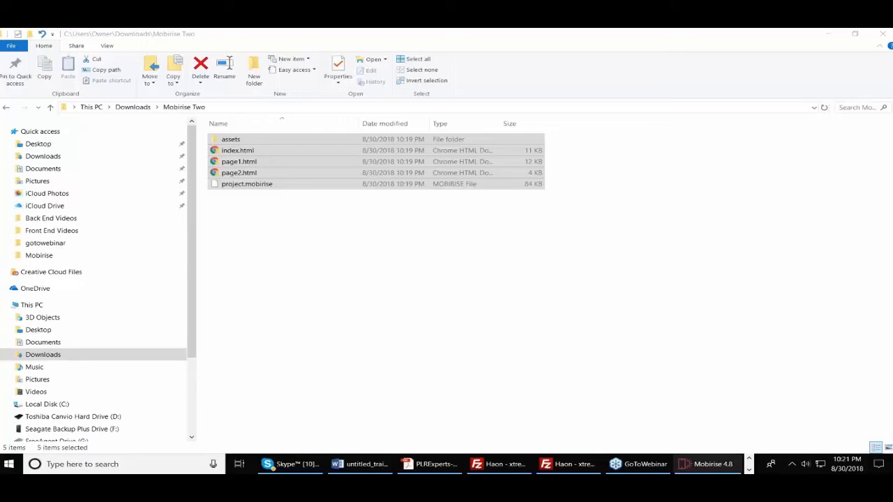
click(715, 460)
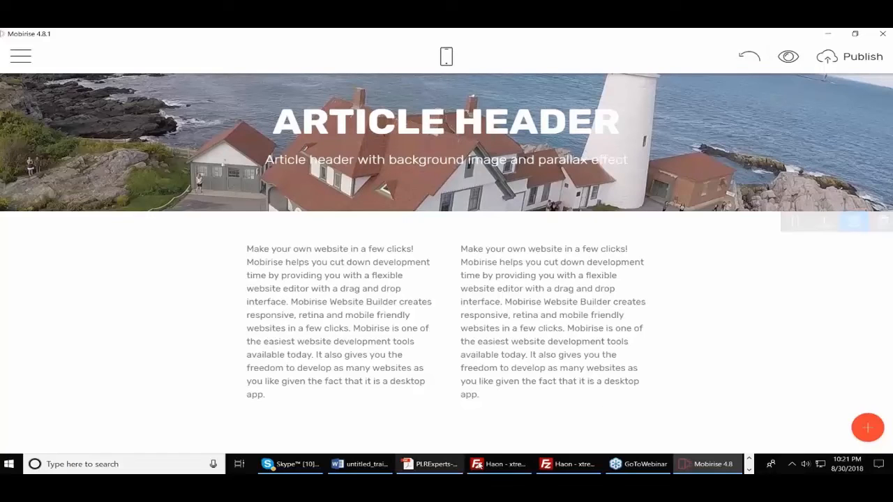
Bring Chrome forward and load the live site at haon.biz/mob/
click(748, 470)
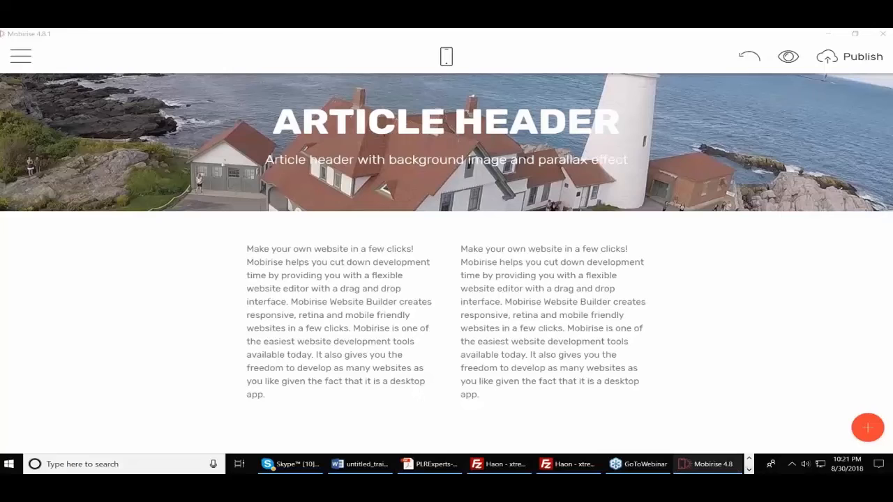
click(748, 459)
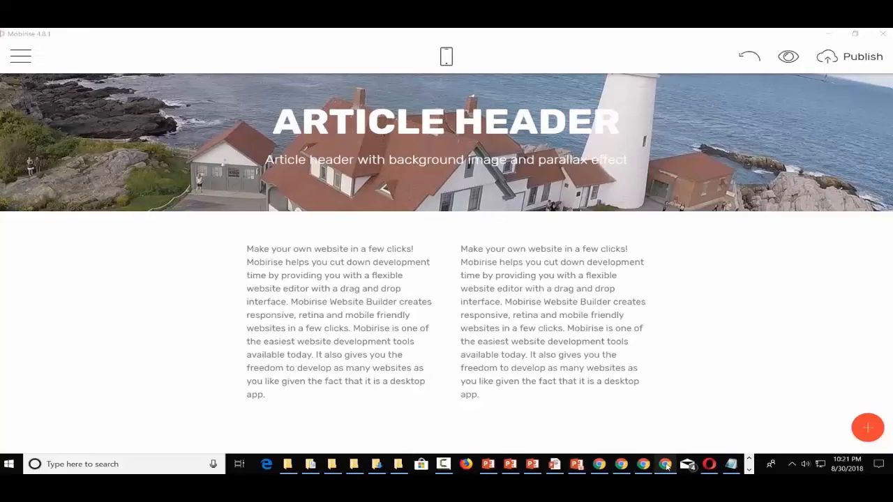
mouse_move(622, 464)
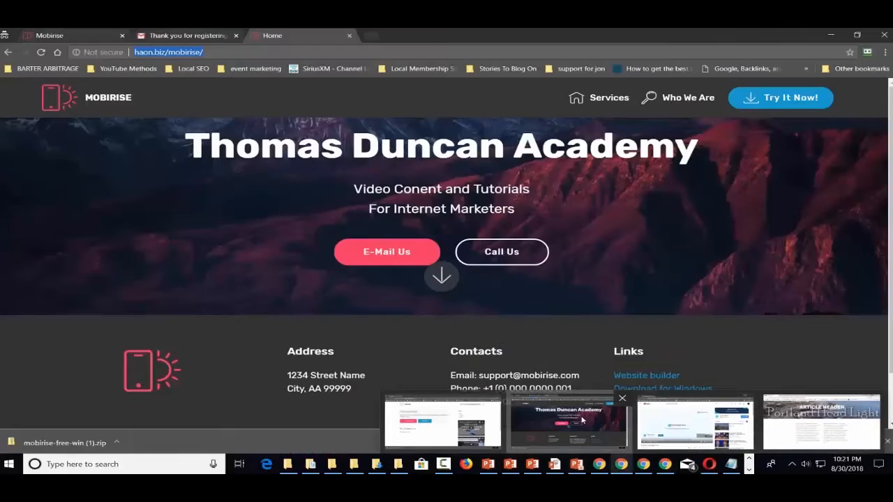
click(583, 419)
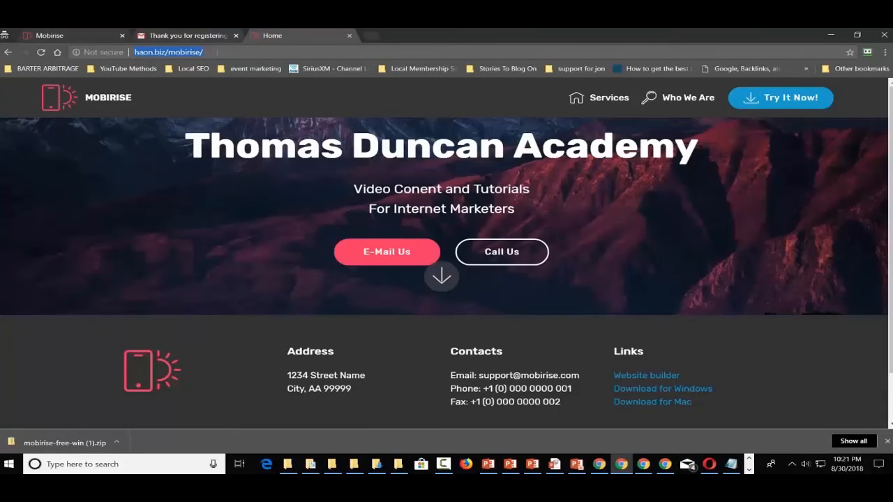
click(217, 52)
key(BackSpace)
key(BackSpace)
key(BackSpace)
key(BackSpace)
key(BackSpace)
key(BackSpace)
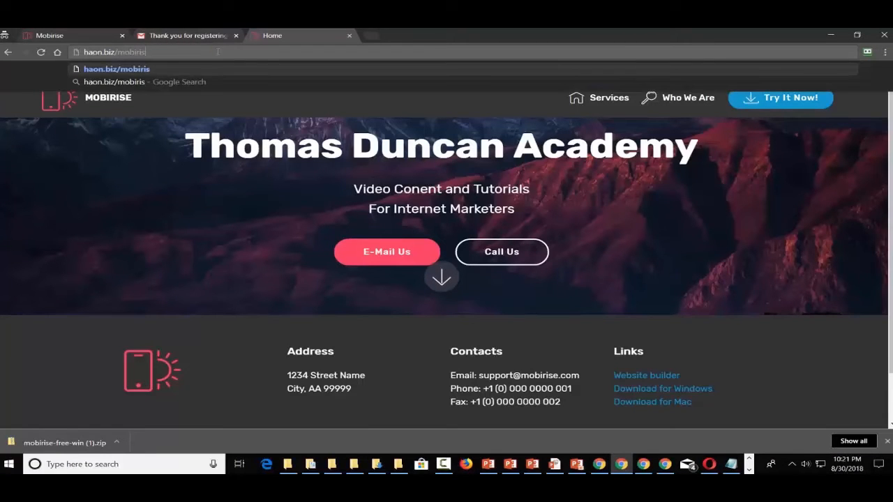
key(Return)
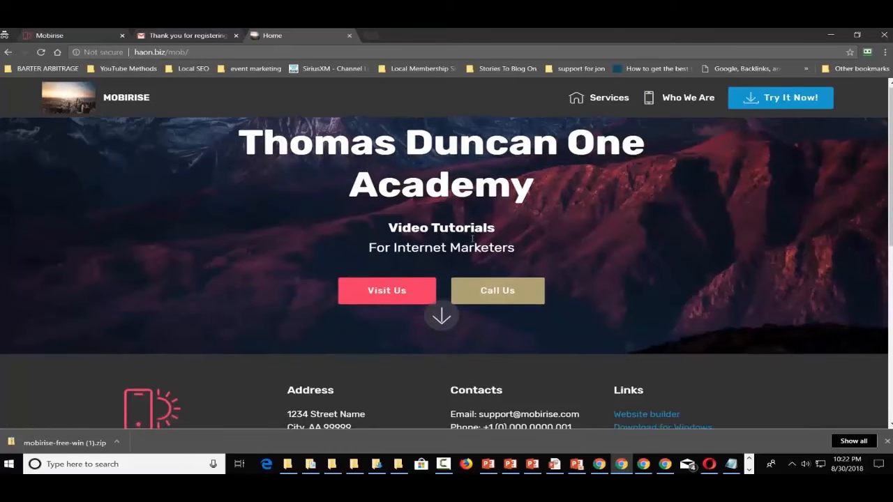
Scroll through the live haon.biz/mob/ page, then minimize Chrome back to Mobirise
scroll(469, 246, down, 5)
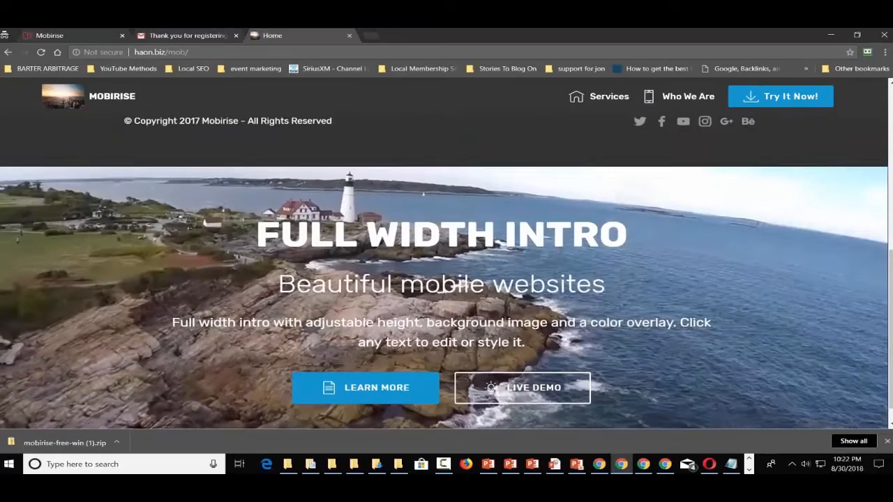
scroll(462, 285, down, 1)
scroll(462, 284, up, 4)
scroll(462, 284, down, 3)
scroll(462, 285, down, 1)
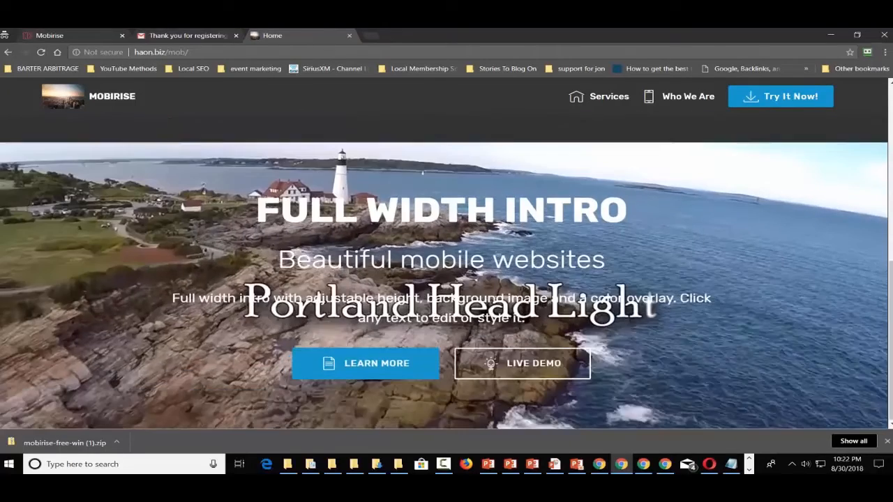
scroll(463, 285, up, 4)
scroll(444, 251, up, 1)
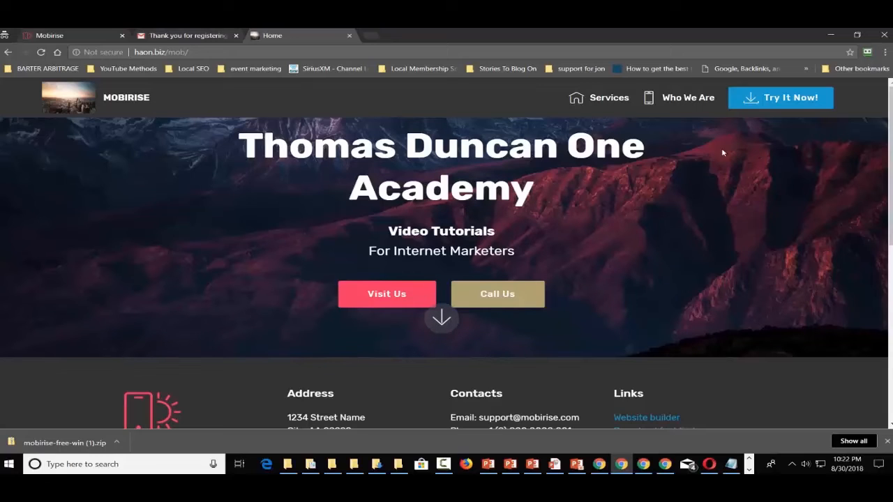
click(828, 34)
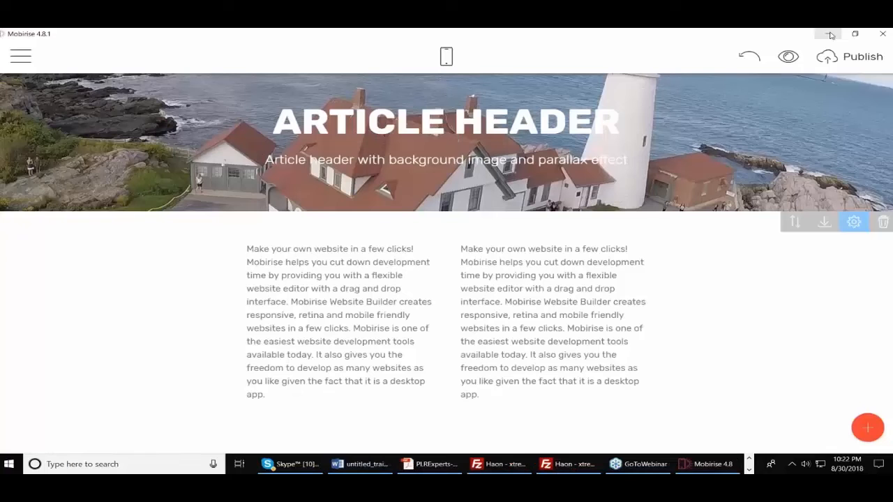
click(855, 60)
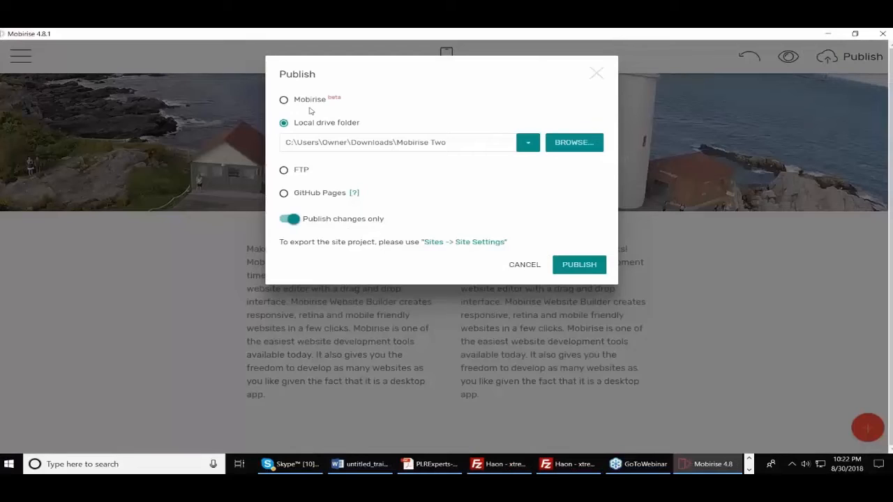
click(284, 99)
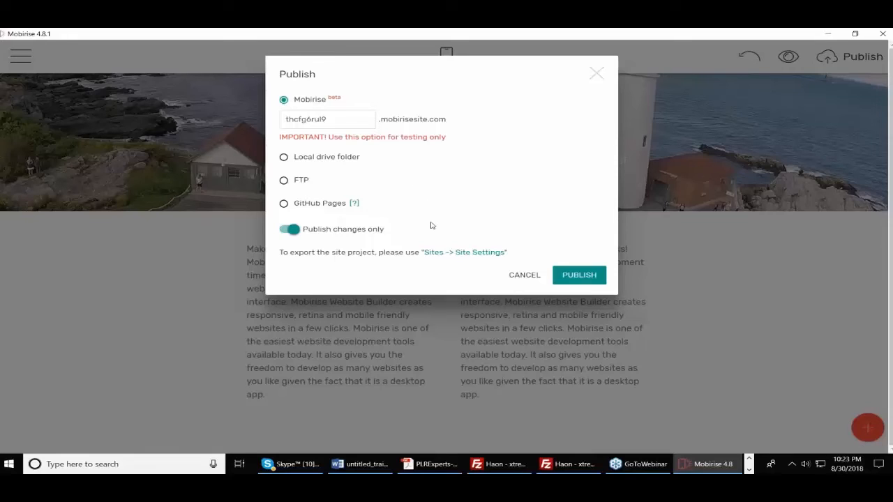
click(597, 74)
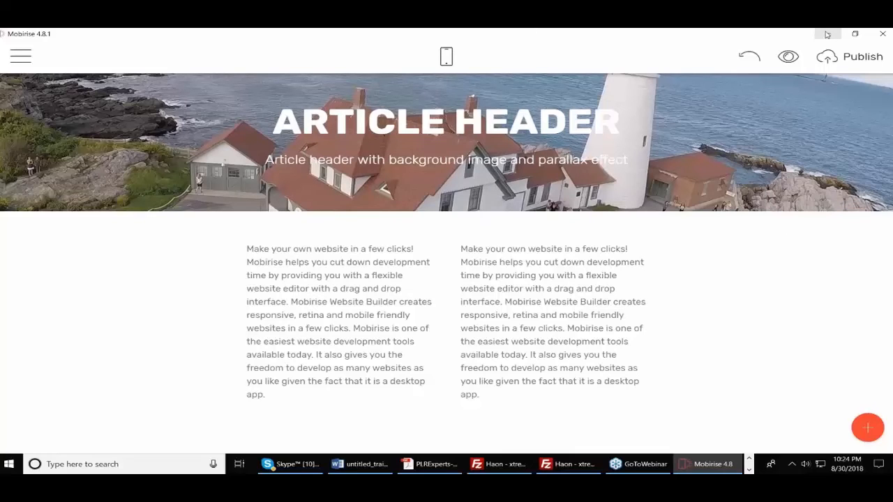
Minimize Mobirise and bring forward the Chrome window with the live haon.biz/mob/ academy site
click(826, 34)
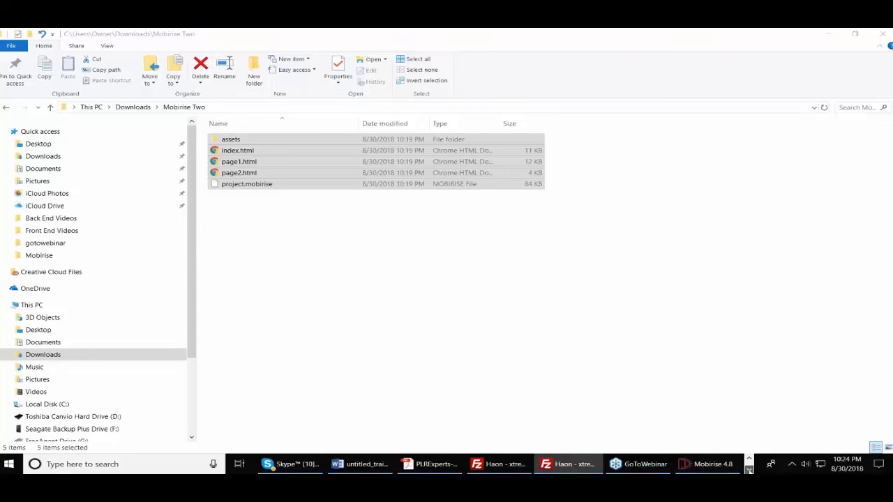
click(749, 469)
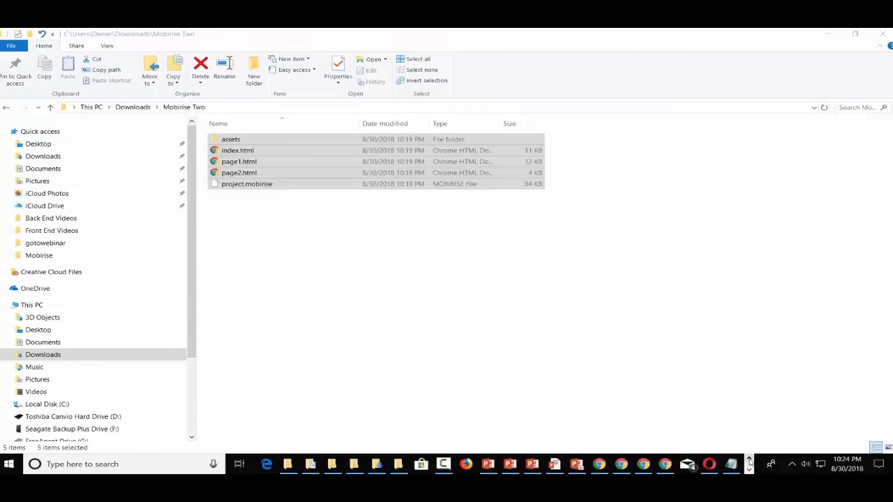
click(665, 467)
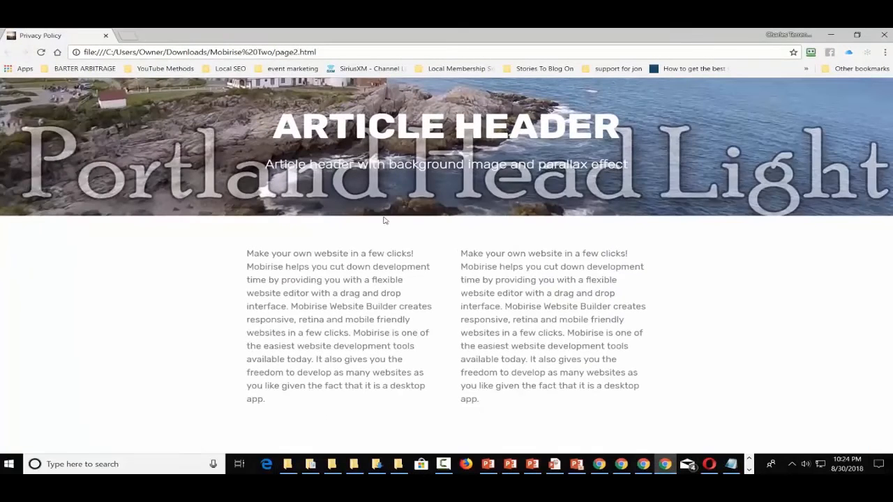
click(643, 463)
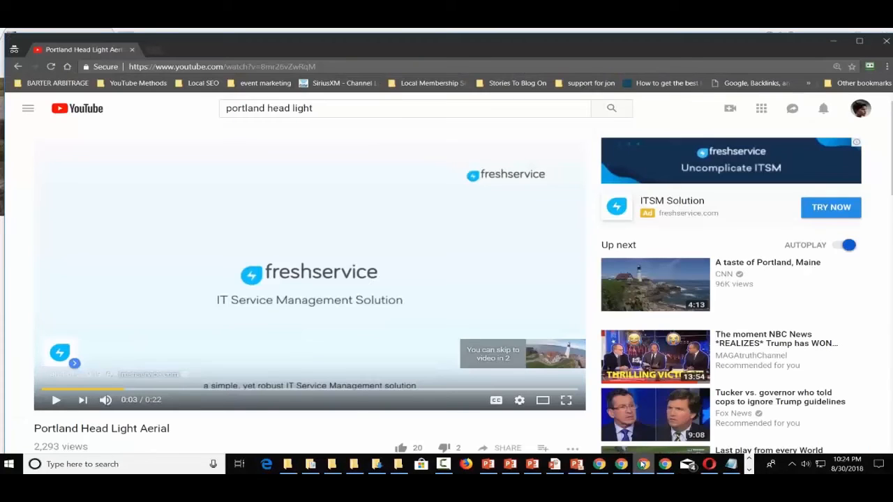
mouse_move(605, 459)
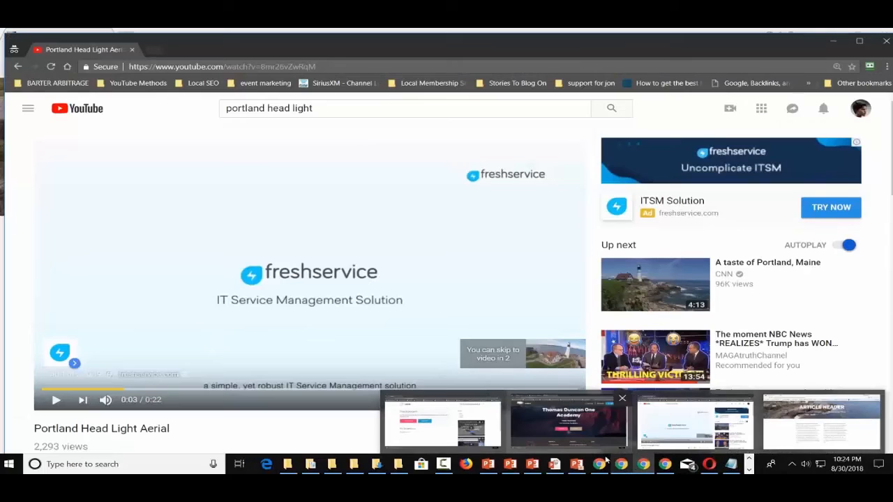
click(552, 431)
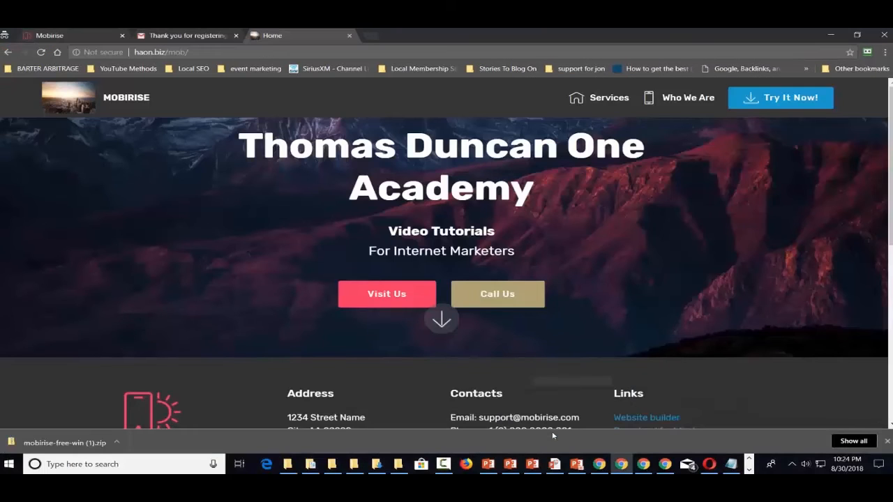
click(245, 52)
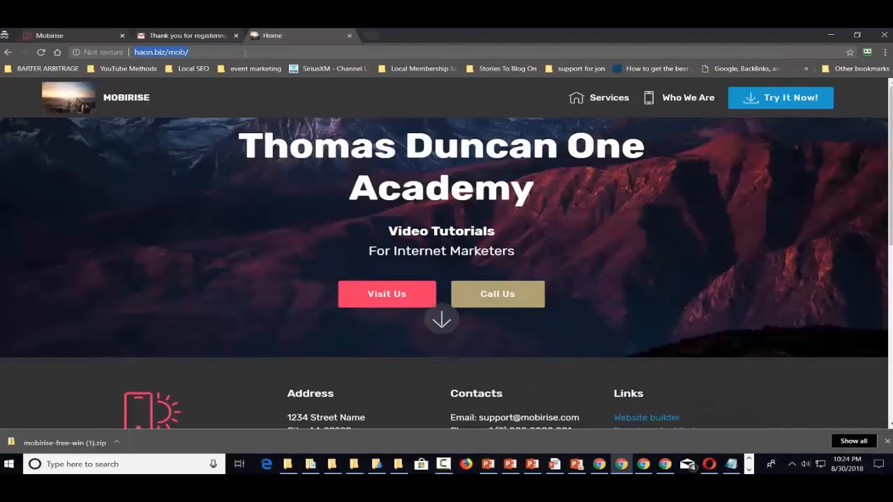
click(239, 53)
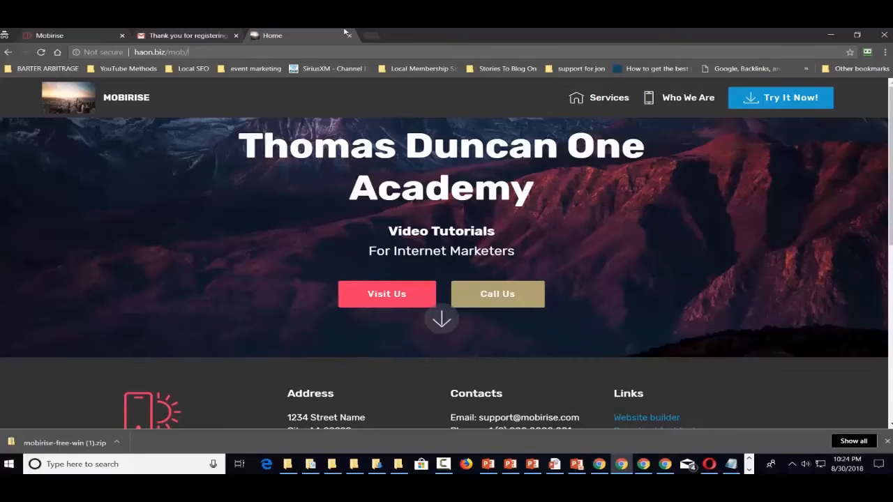
Open a new tab and go to the haon.biz/cpanel address
click(371, 36)
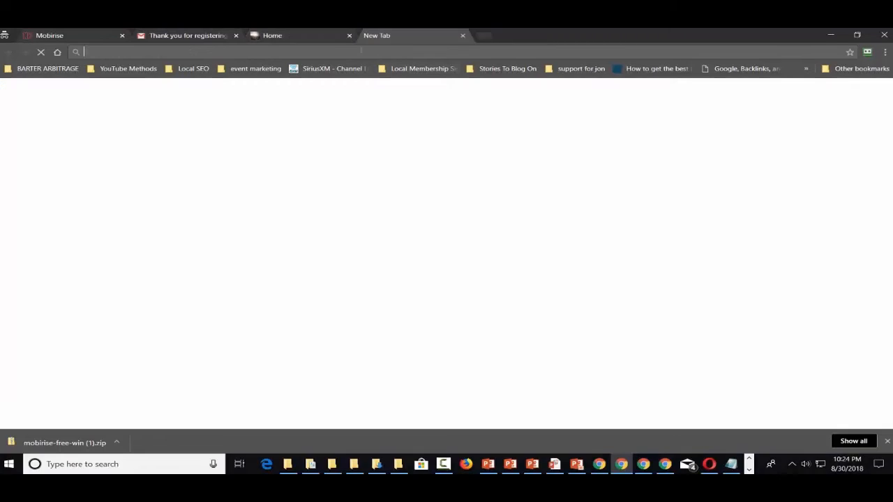
text(hao)
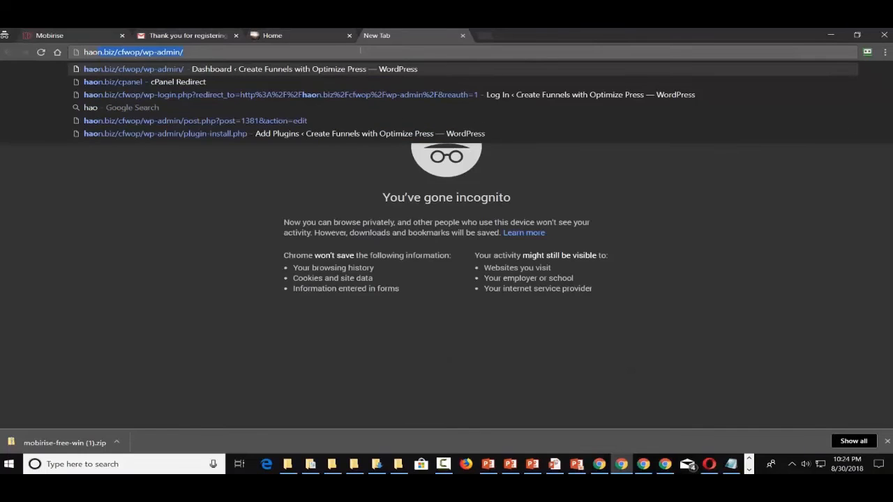
text(n.bi)
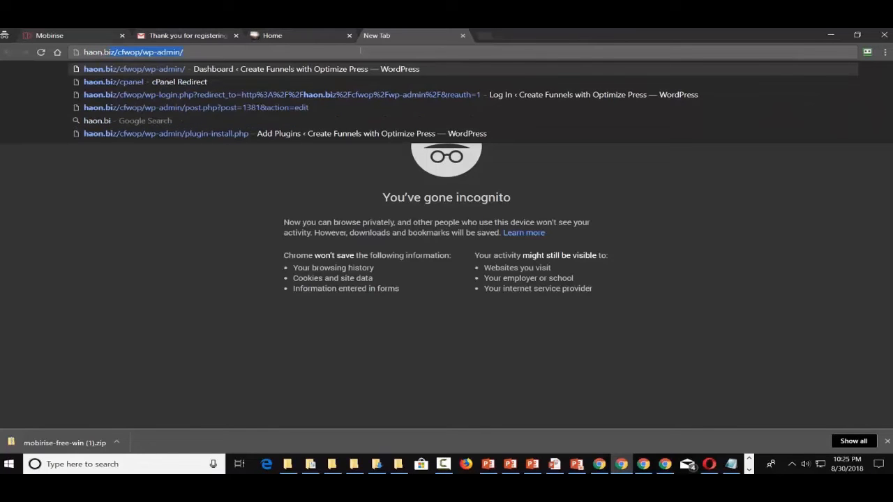
text(z/cfwop/)
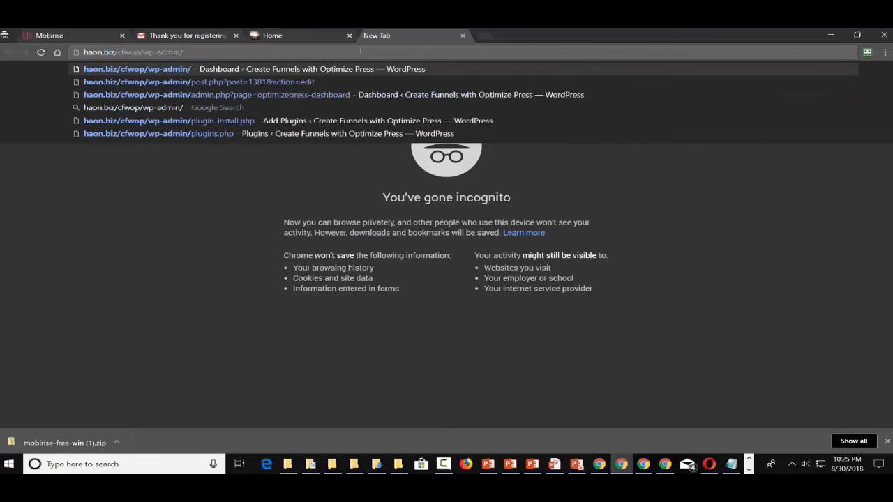
key(BackSpace)
key(BackSpace)
key(BackSpace)
key(BackSpace)
key(BackSpace)
key(BackSpace)
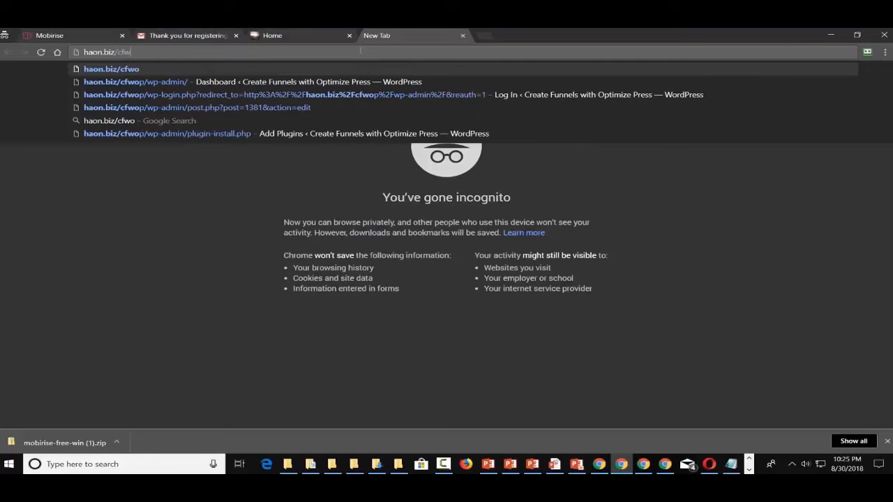
text(cpan)
key(Return)
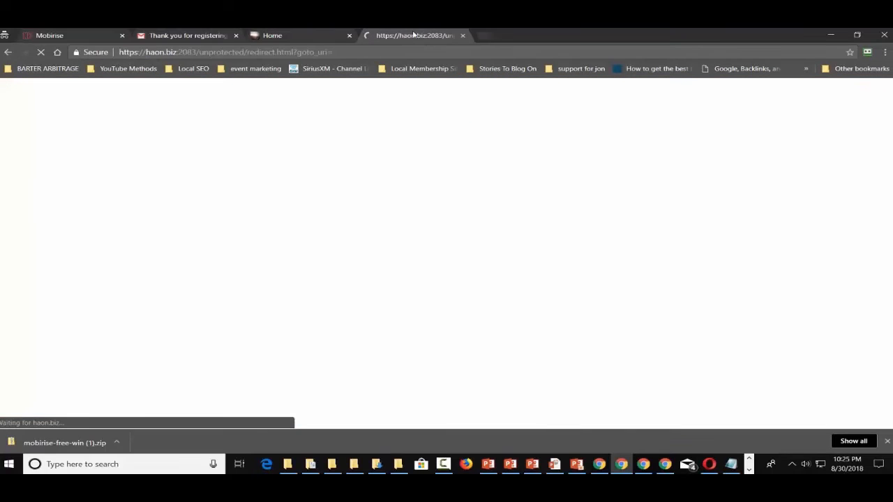
Move cPanel into its own maximized window and launch Fantastico F3 from Software
drag(414, 34, 892, 101)
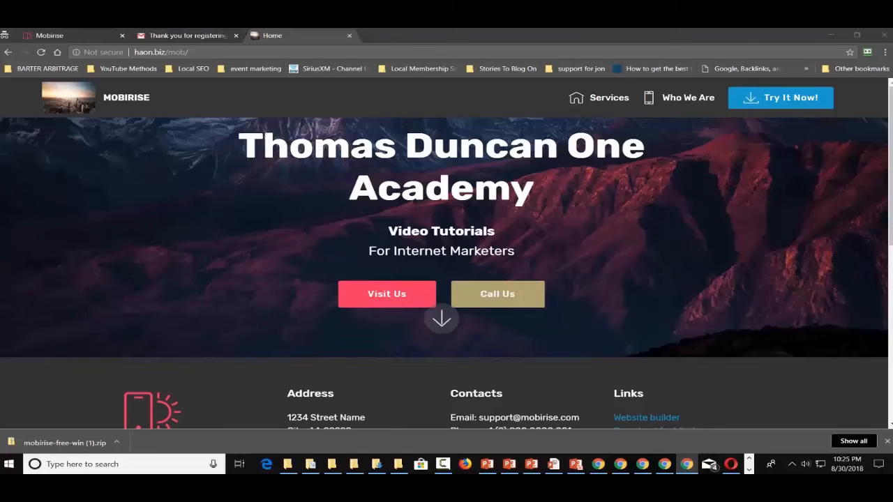
drag(892, 60, 574, 58)
double_click(574, 58)
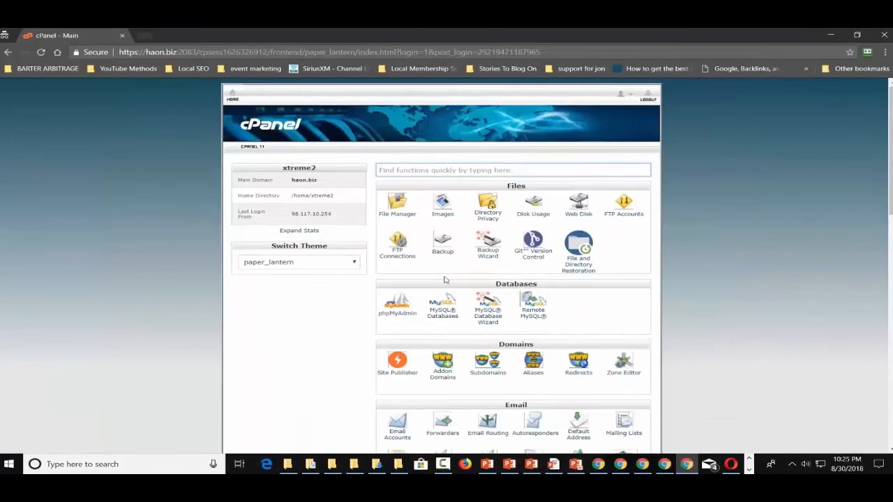
scroll(357, 295, down, 3)
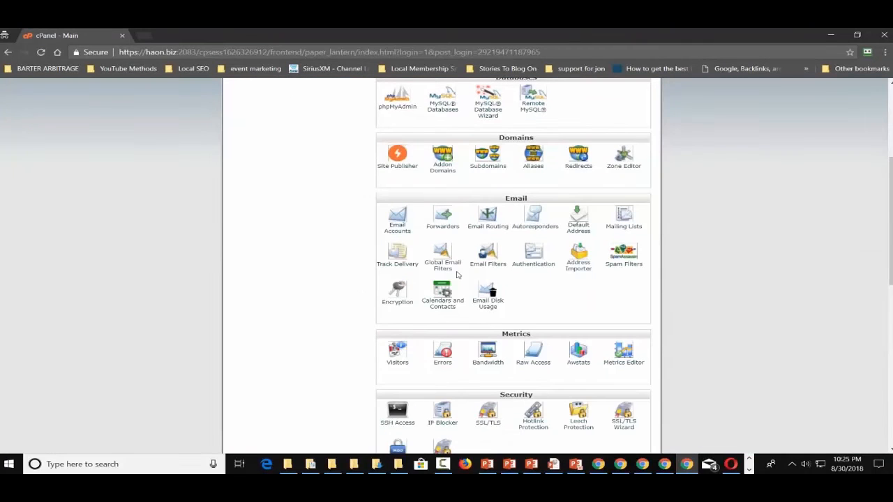
scroll(457, 275, down, 4)
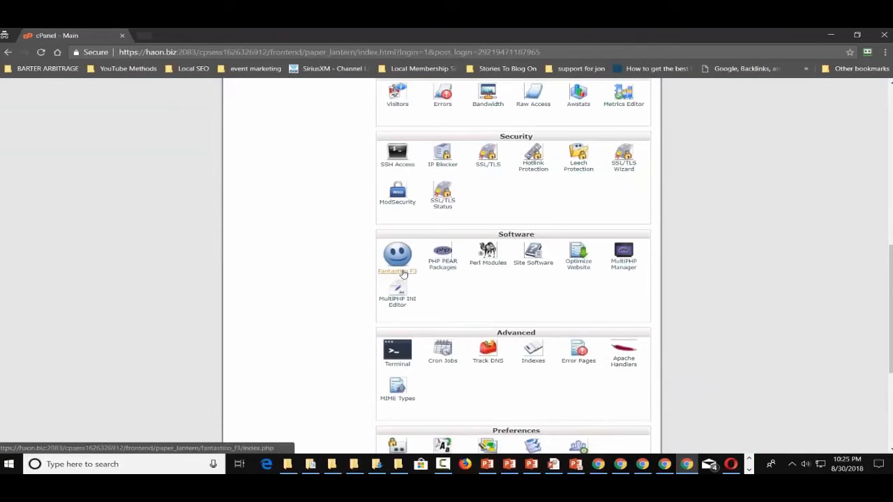
click(403, 273)
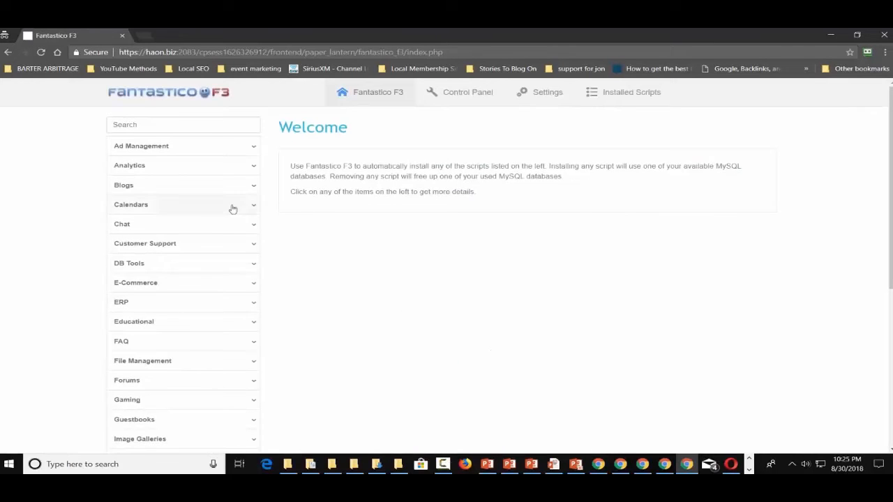
Pick WordPress under Blogs and start installing a new copy of WordPress 4.9.8
click(184, 188)
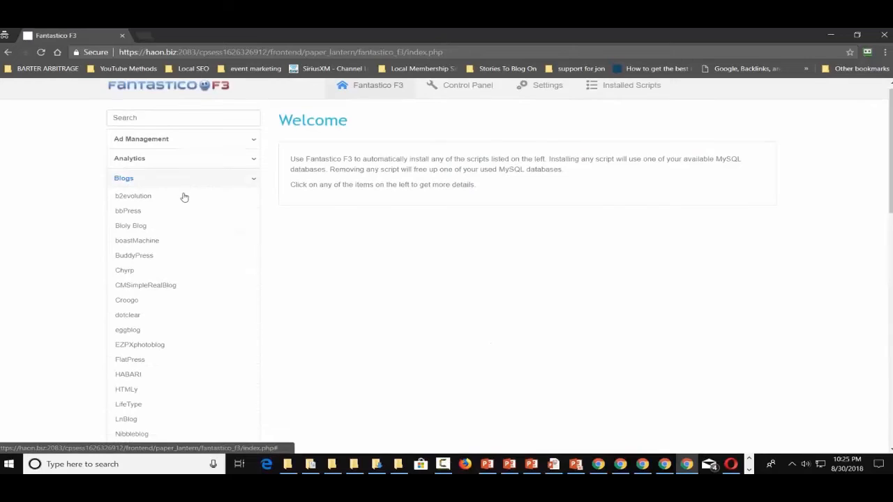
scroll(177, 209, down, 4)
click(145, 348)
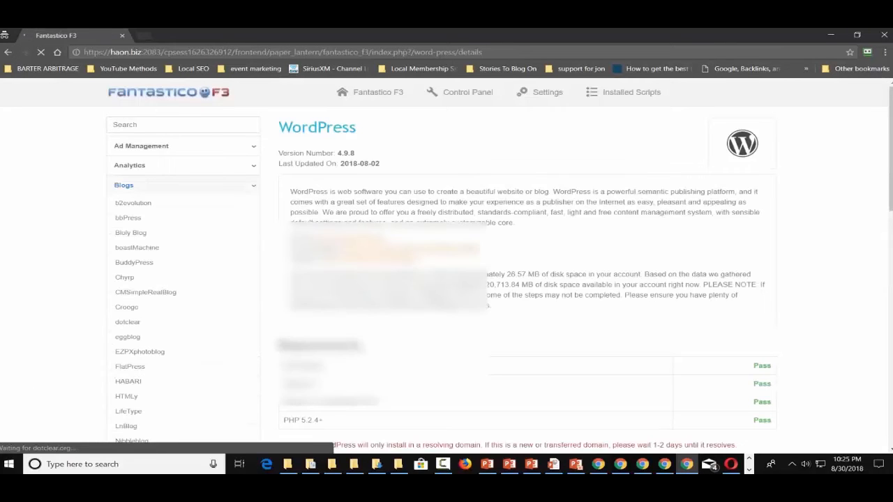
scroll(497, 264, down, 4)
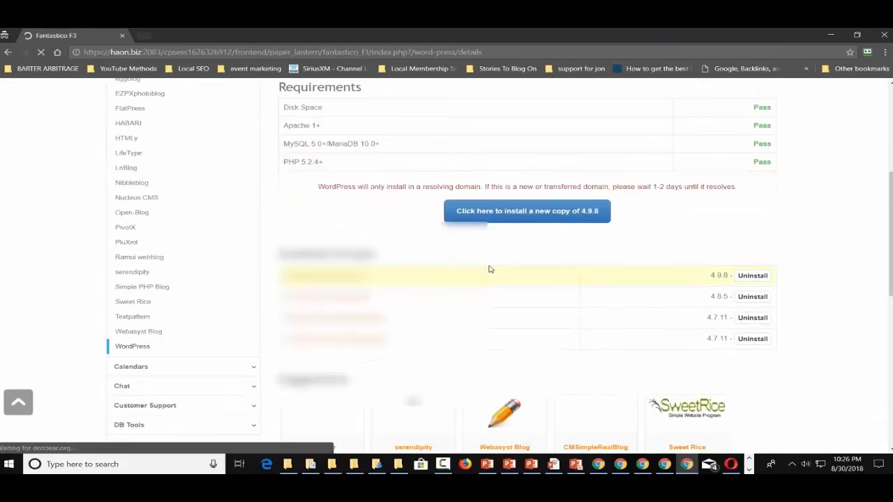
click(513, 214)
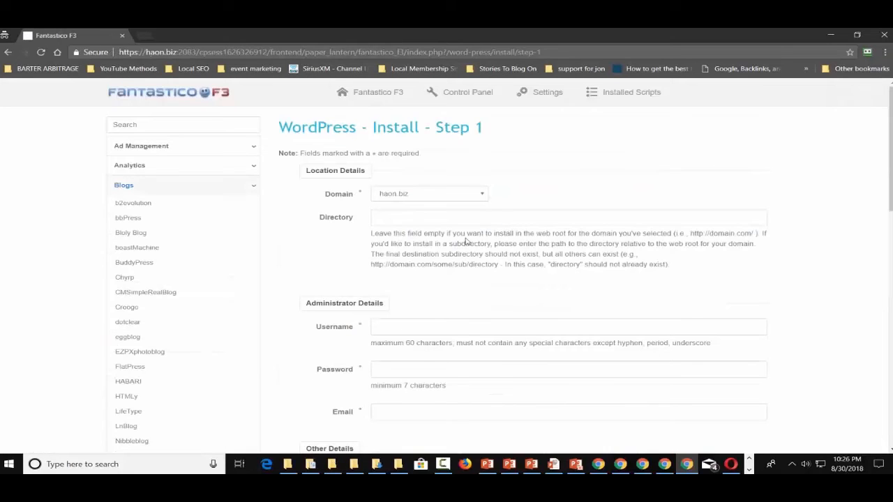
Enter /mob/blog as the install directory, then drag the installer window aside
click(416, 217)
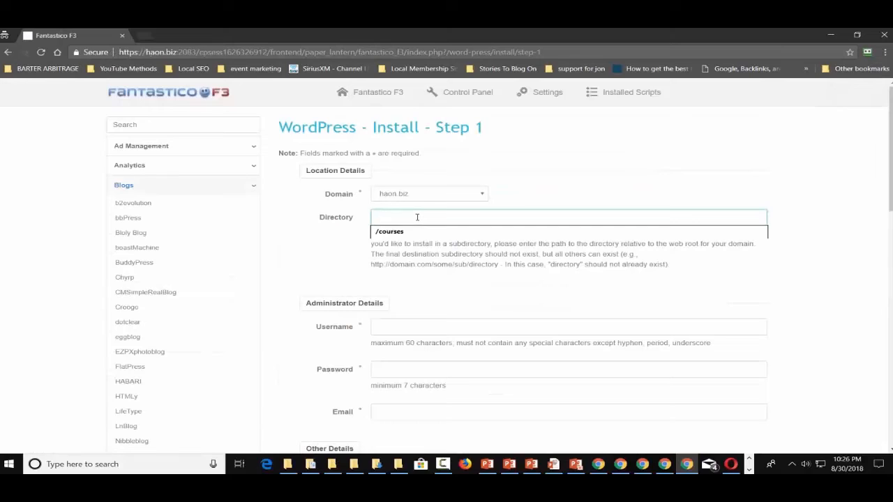
text(/mob)
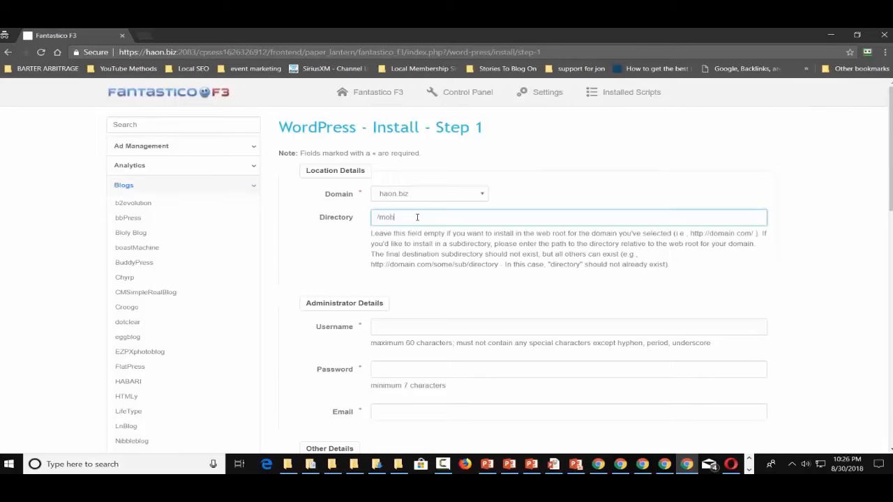
text(/blog)
scroll(478, 212, down, 1)
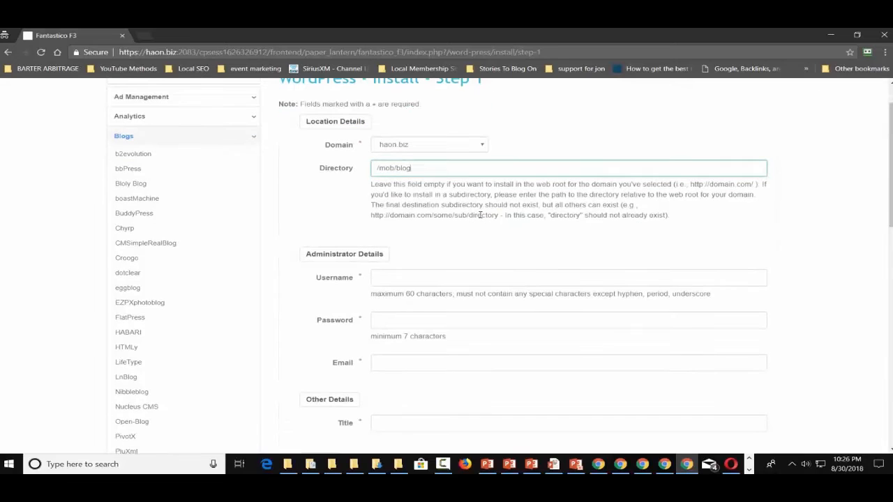
drag(480, 32, 892, 223)
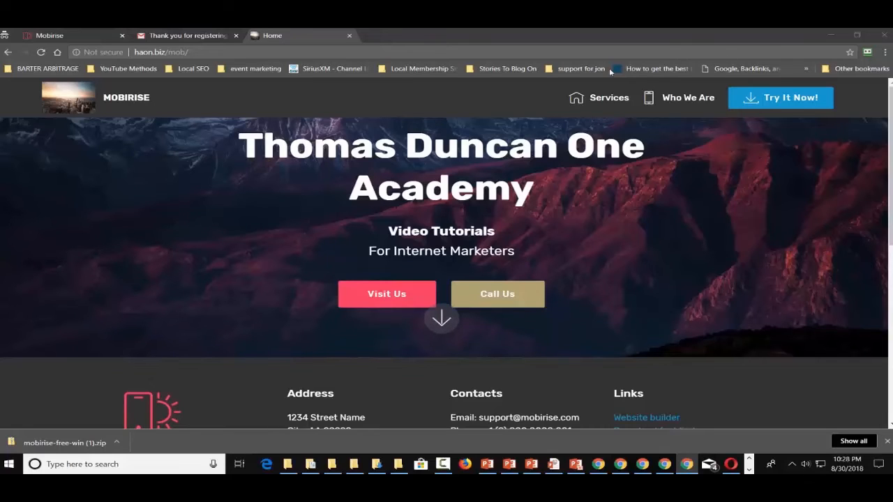
Review the WordPress dashboard and the published Mobirise home page, then bring the Mobirise editor forward
drag(610, 72, 490, 47)
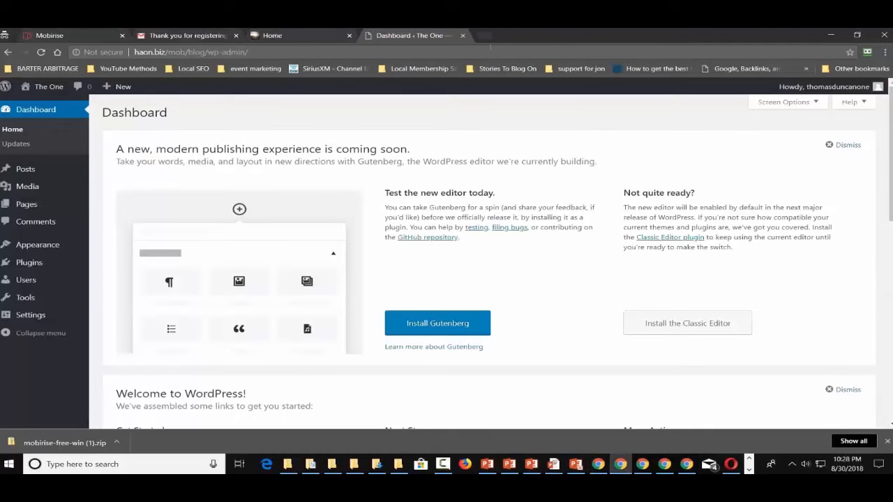
click(284, 35)
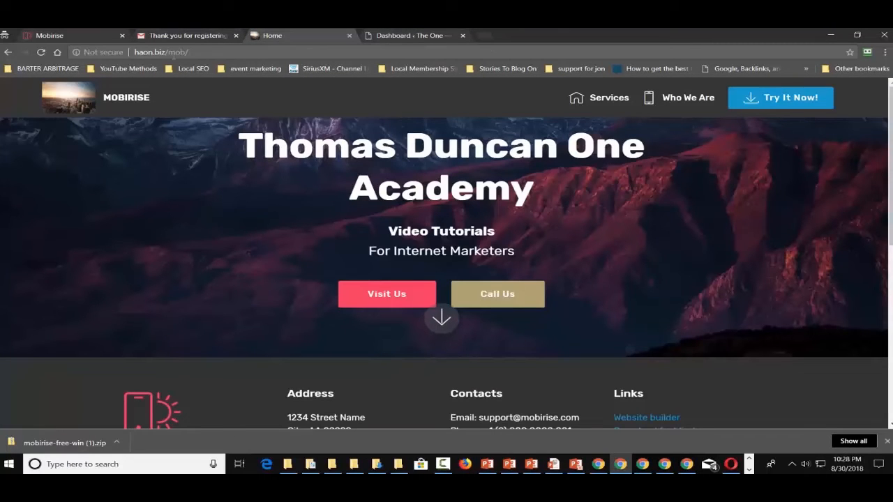
click(414, 35)
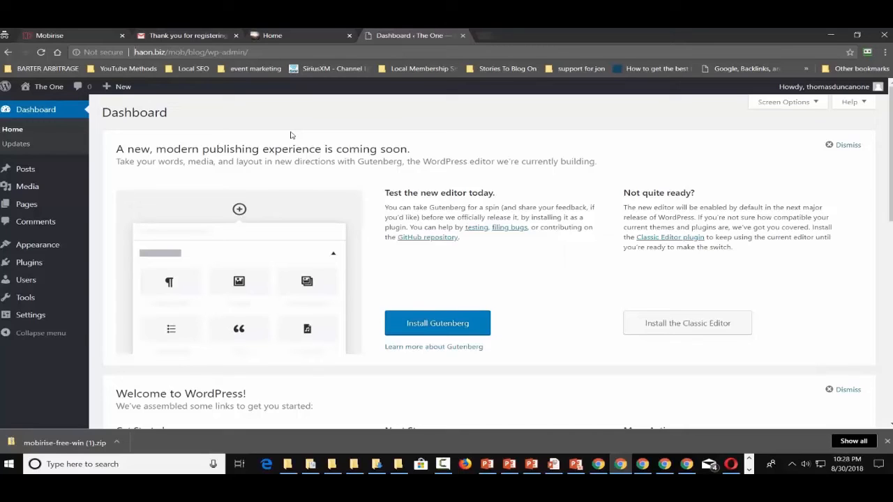
click(749, 470)
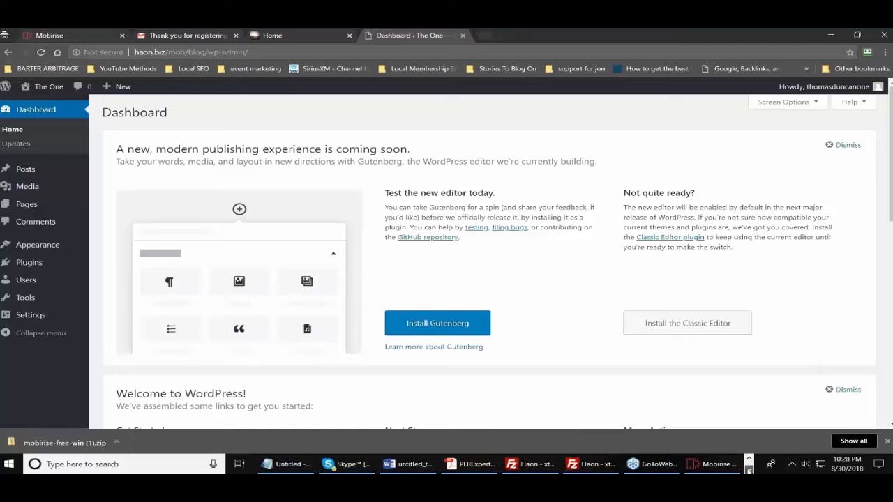
click(704, 465)
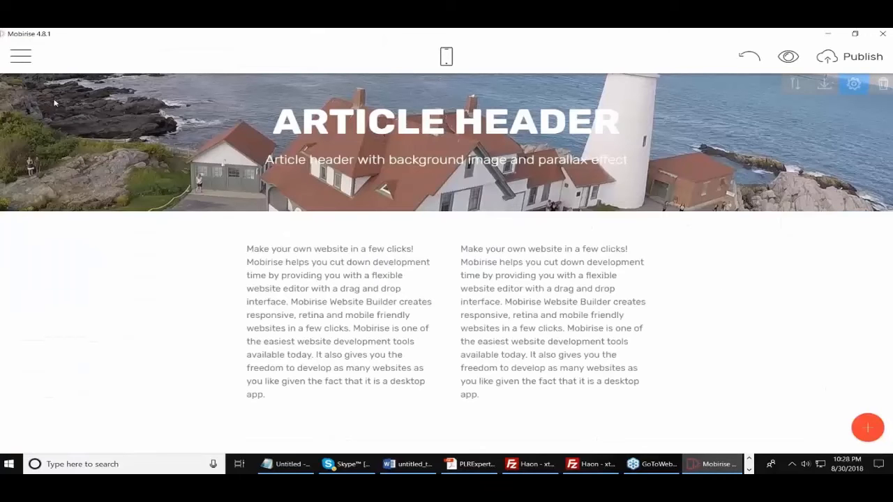
Create a new blank page named 'Updates' from the site's Pages list
click(21, 55)
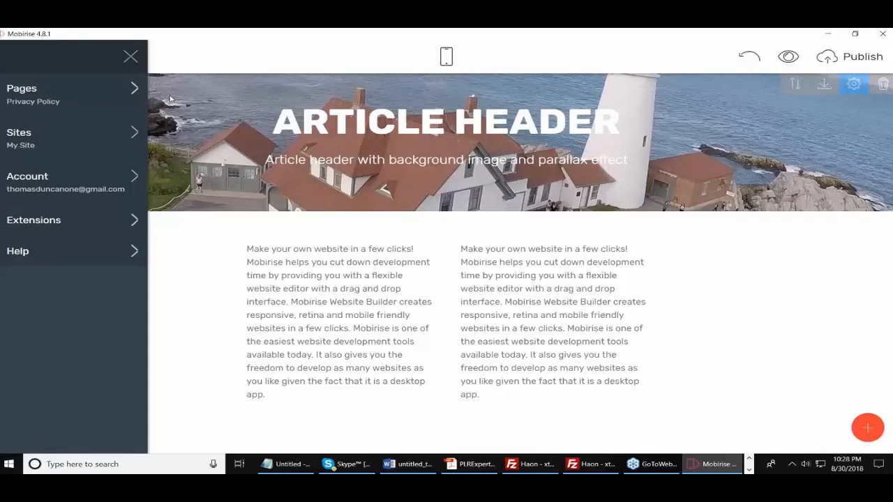
click(170, 100)
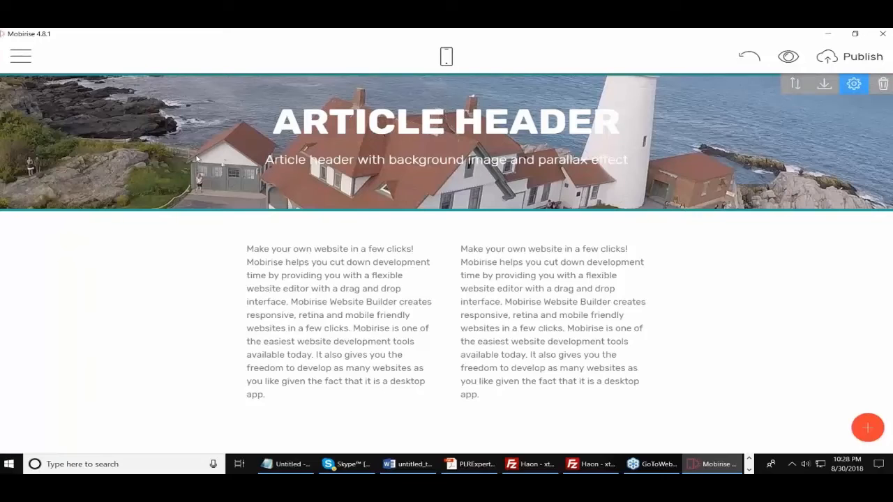
click(20, 56)
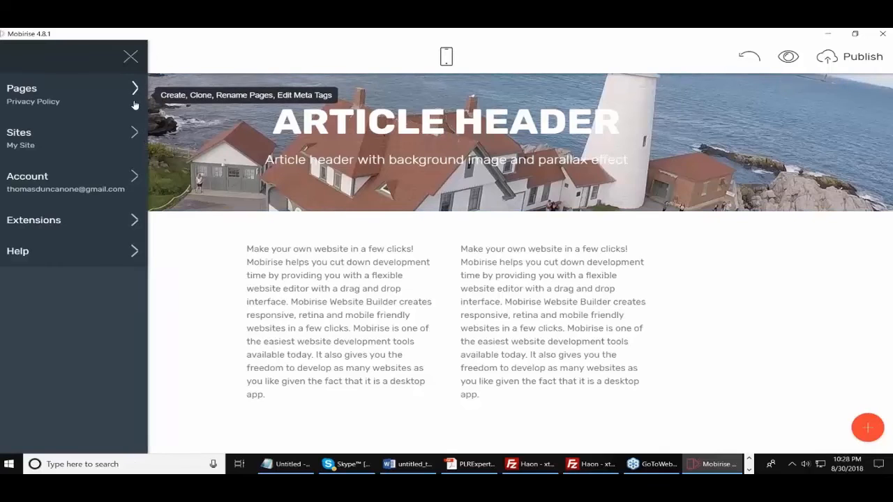
click(133, 93)
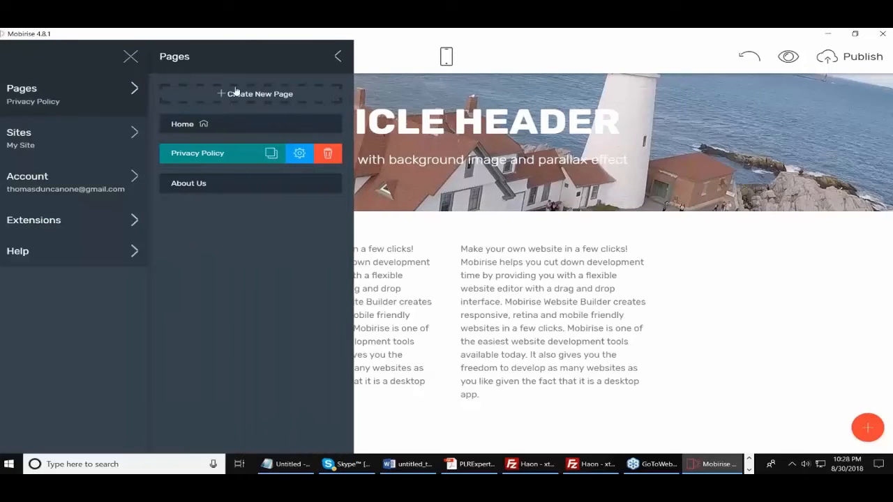
click(226, 95)
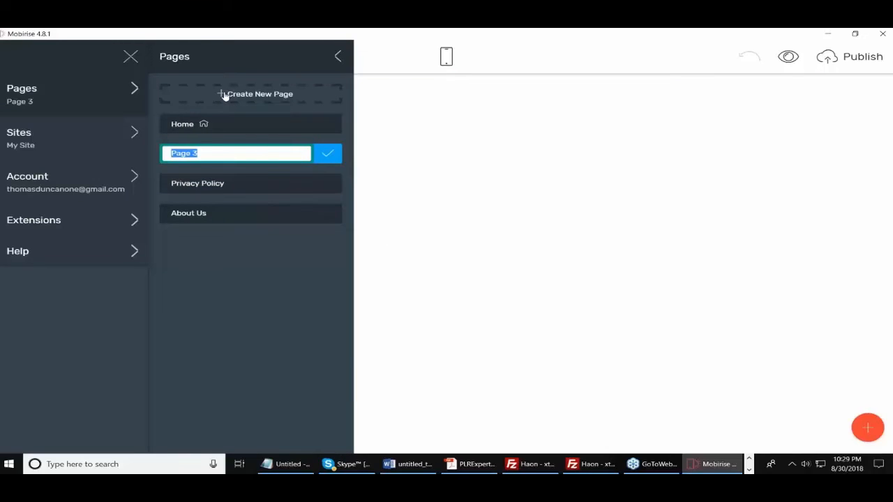
text(Updates)
click(334, 156)
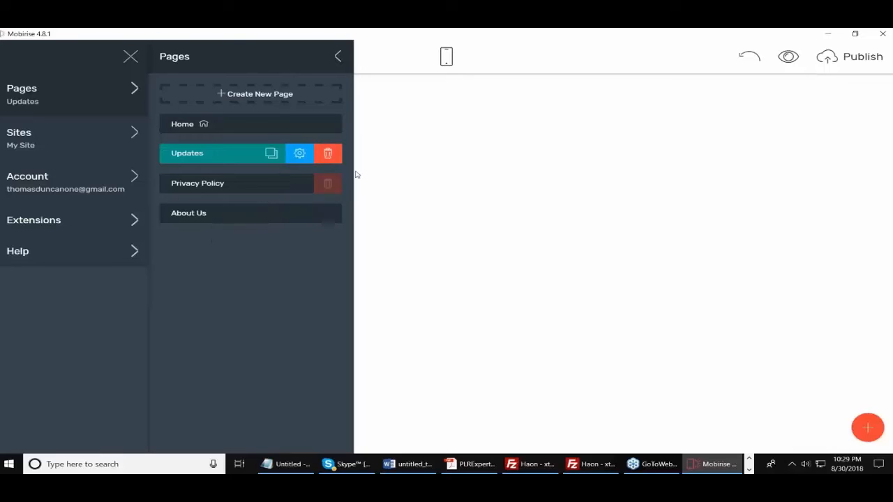
click(532, 196)
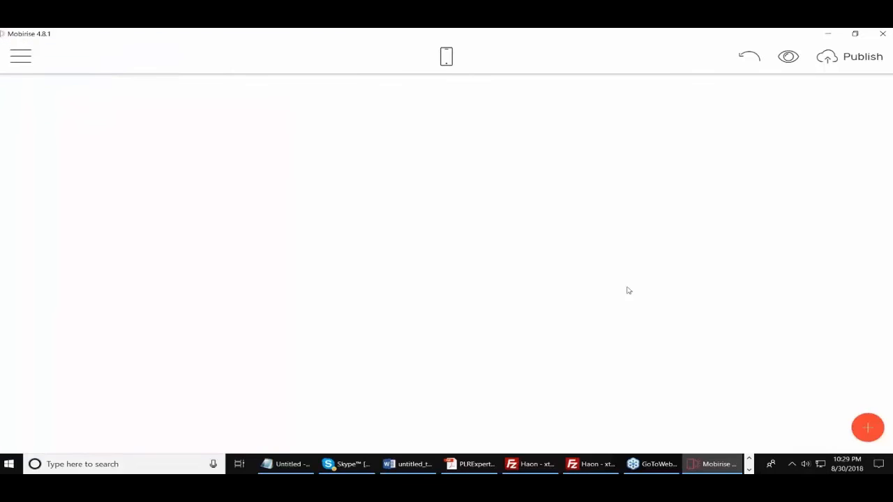
Stack three two-column text blocks on the Updates page
click(867, 427)
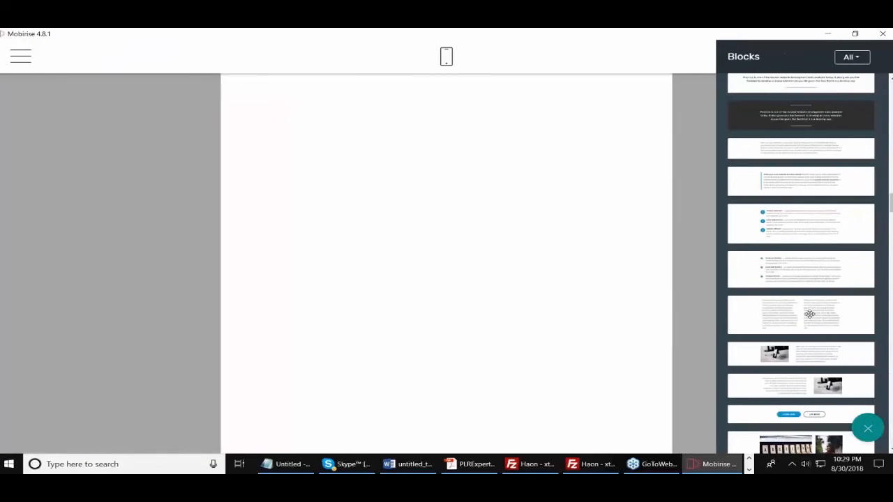
drag(810, 314, 452, 158)
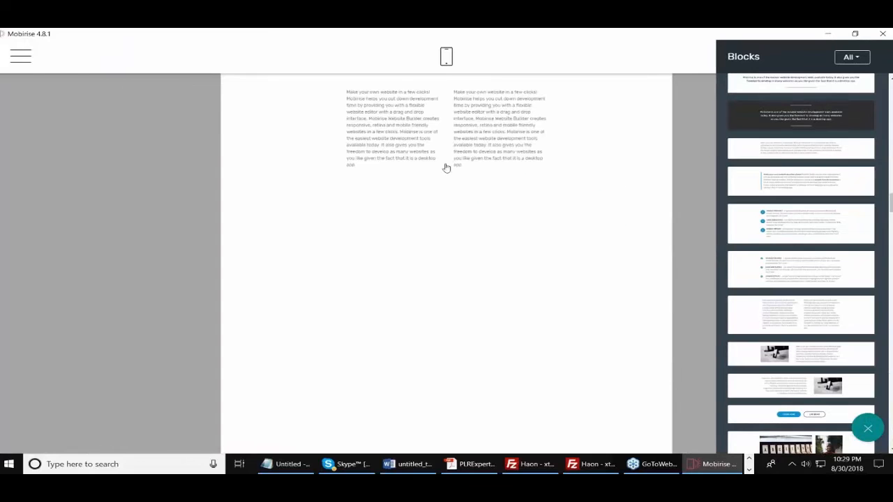
drag(799, 307, 399, 263)
drag(803, 326, 479, 378)
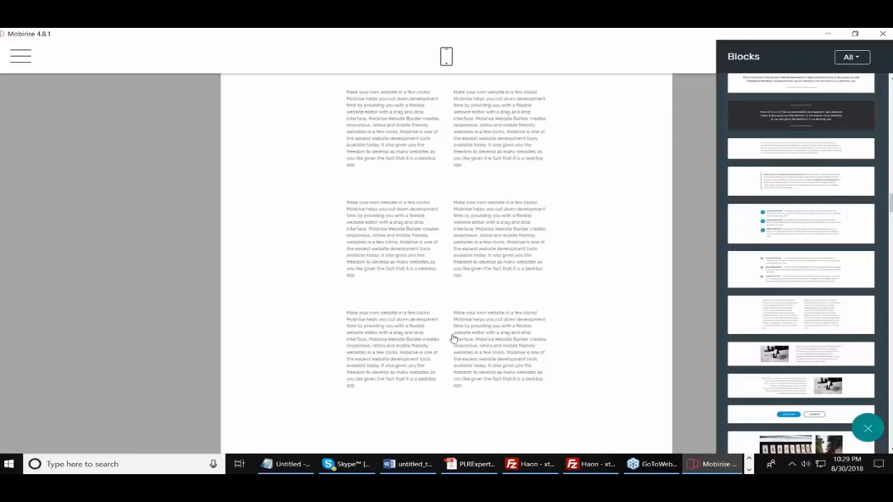
click(208, 200)
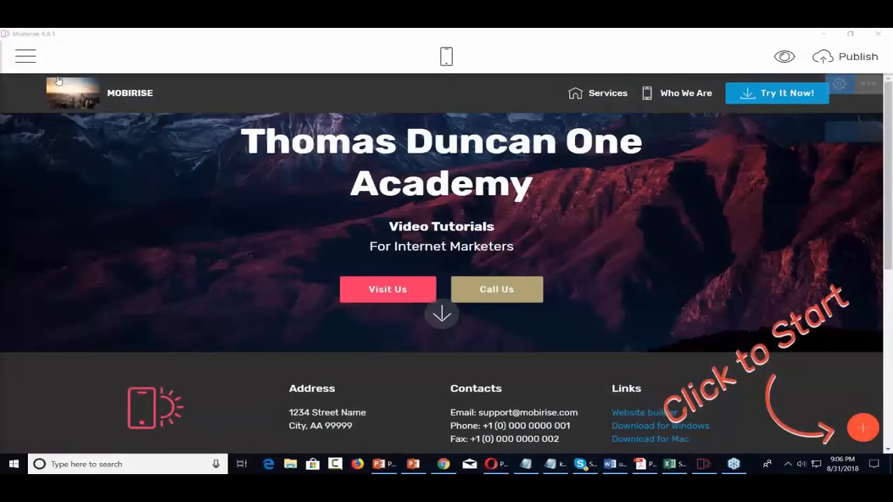
click(27, 59)
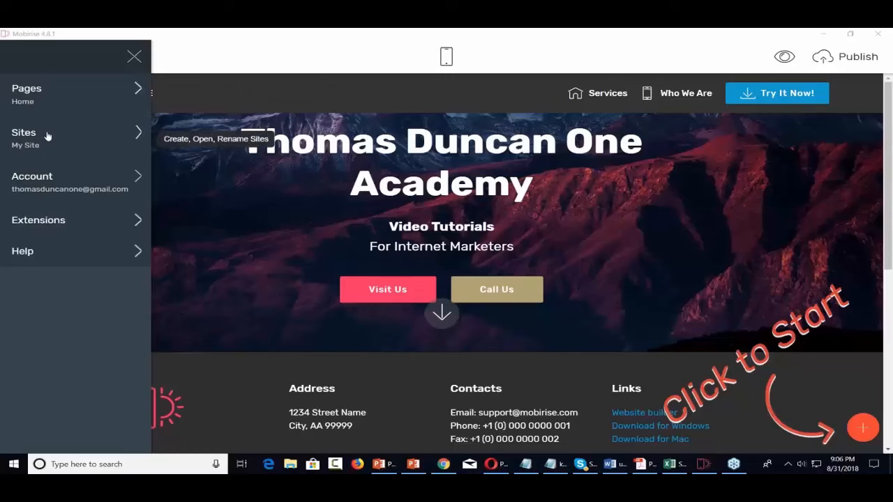
Create a site named 'Handyman' based on the Mobirise AMP theme
click(78, 136)
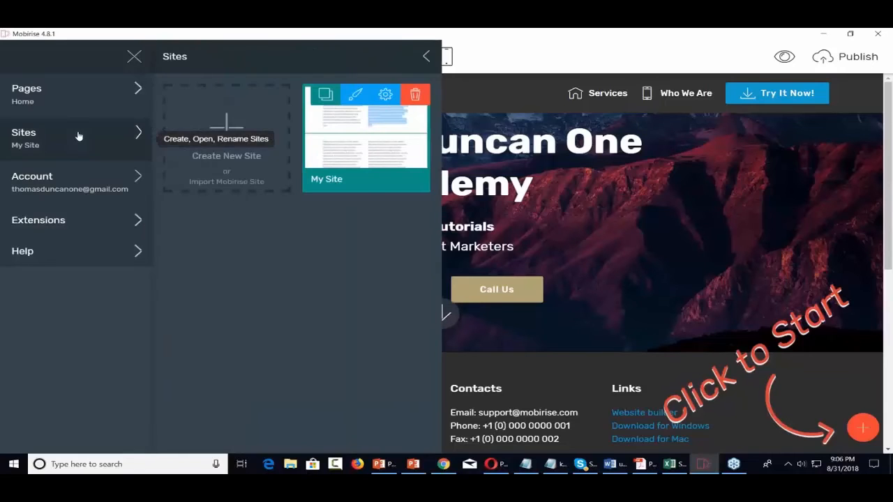
click(227, 129)
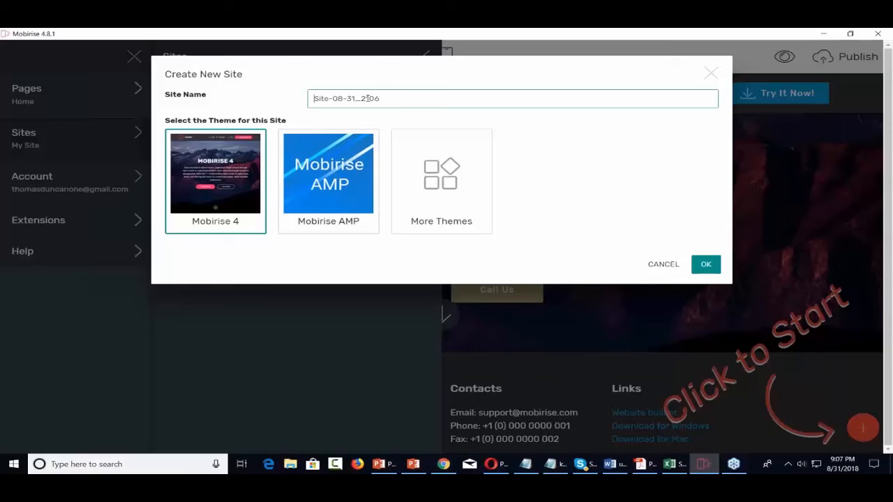
text(Handyman)
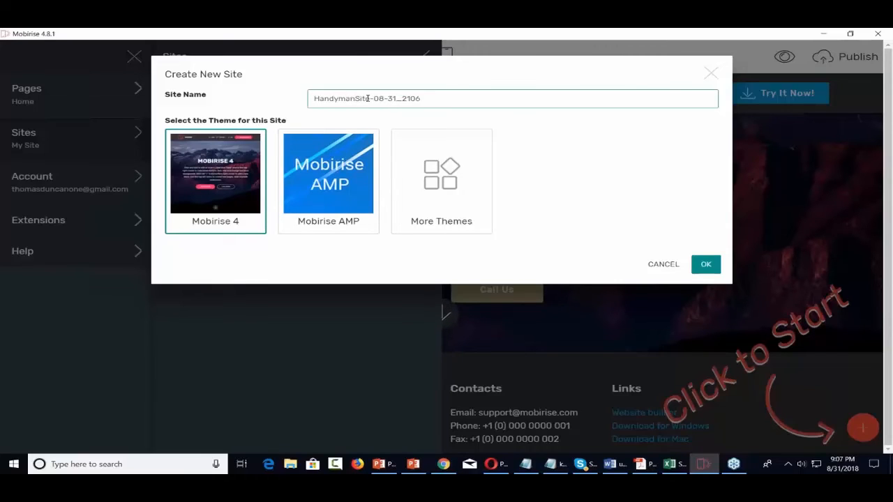
key(Delete)
key(Delete)
key(Delete)
key(Delete)
key(Delete)
key(Delete)
key(Delete)
key(Delete)
key(Delete)
key(Delete)
key(Delete)
key(Delete)
key(Delete)
key(Delete)
key(Delete)
click(337, 174)
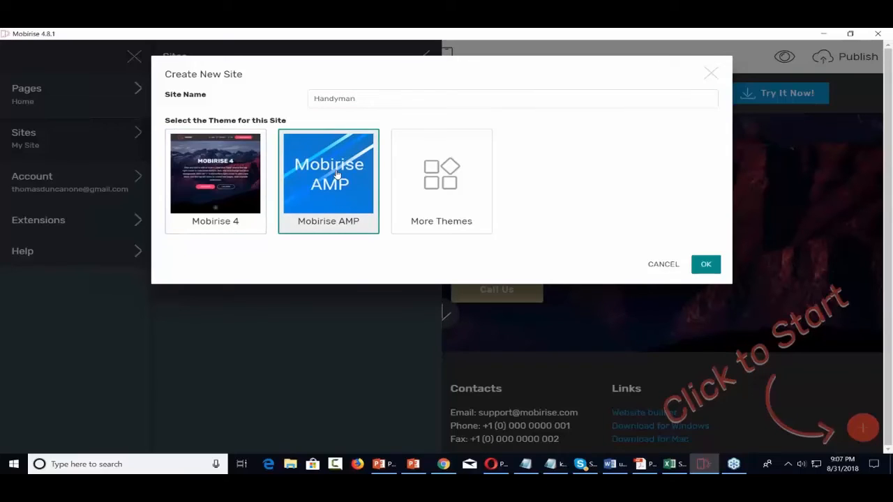
click(717, 268)
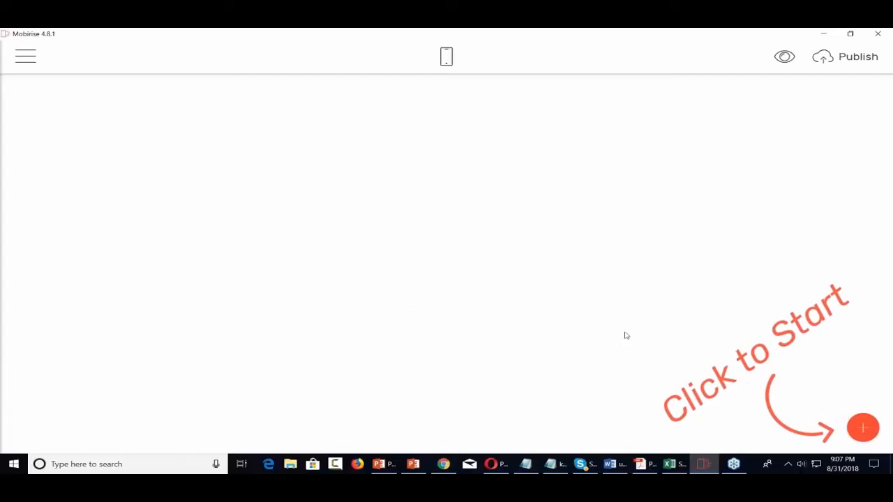
Browse the new page's block library and filter it to Theme blocks only
click(862, 430)
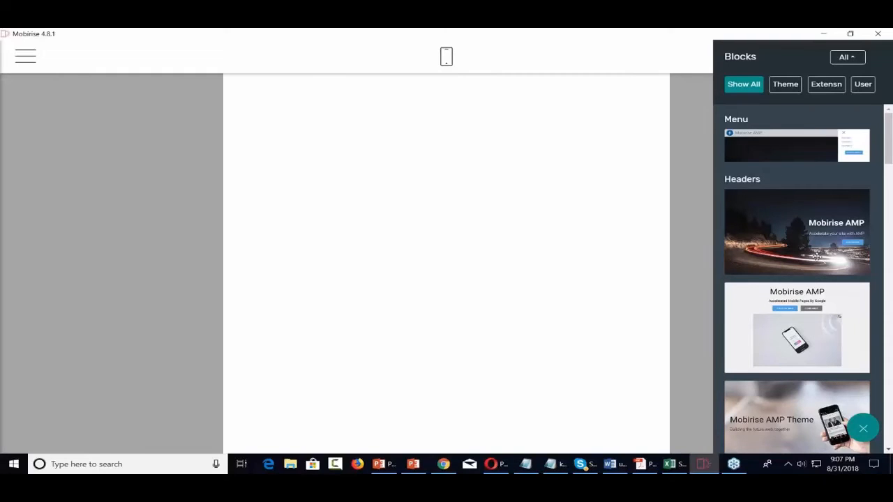
scroll(816, 257, down, 5)
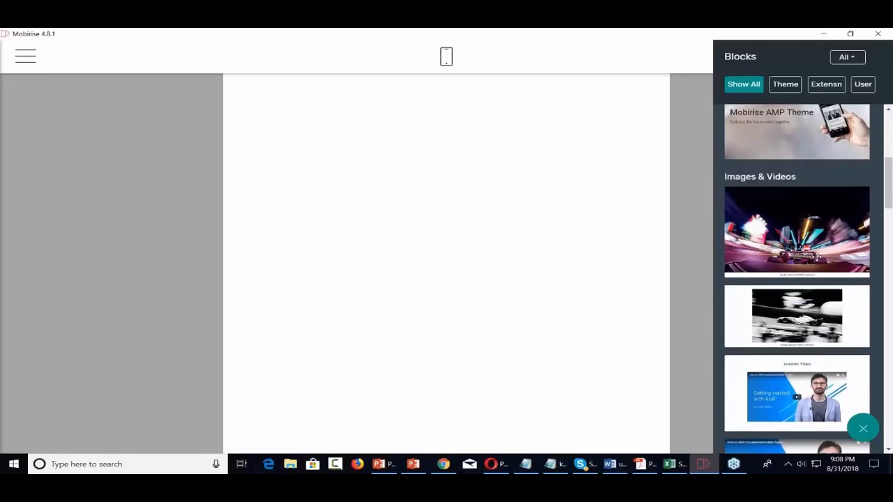
scroll(816, 258, down, 5)
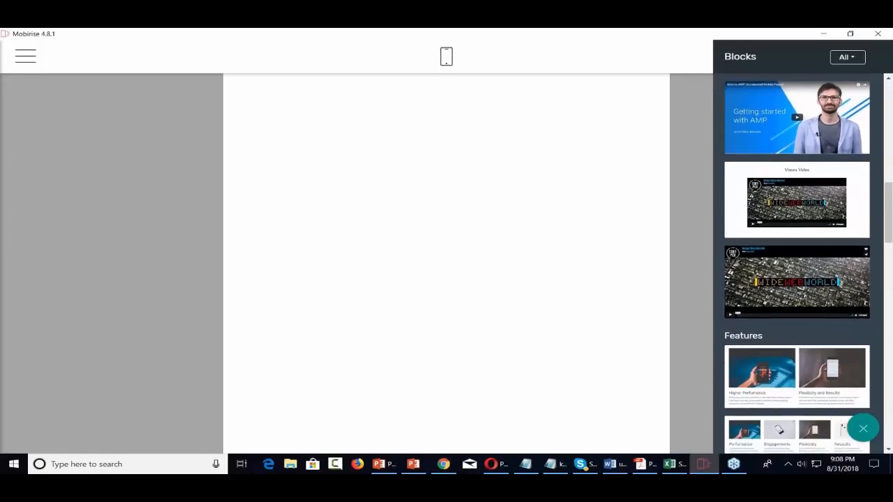
scroll(797, 265, down, 7)
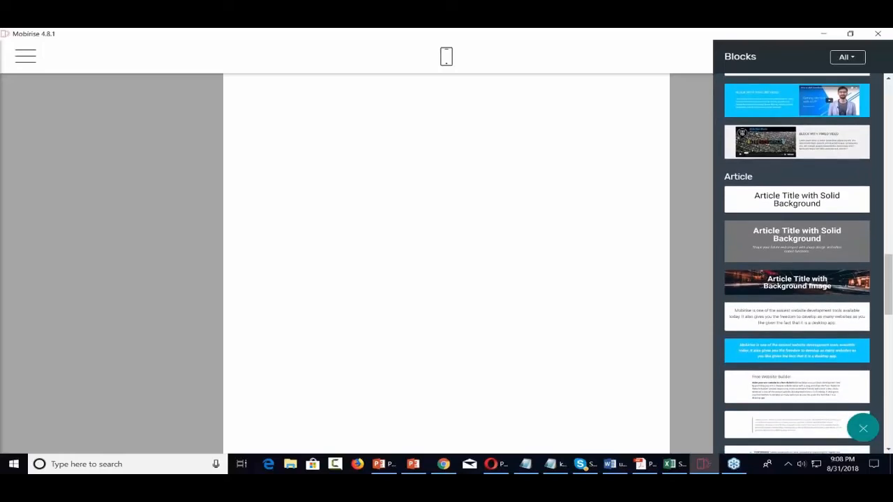
scroll(797, 265, down, 8)
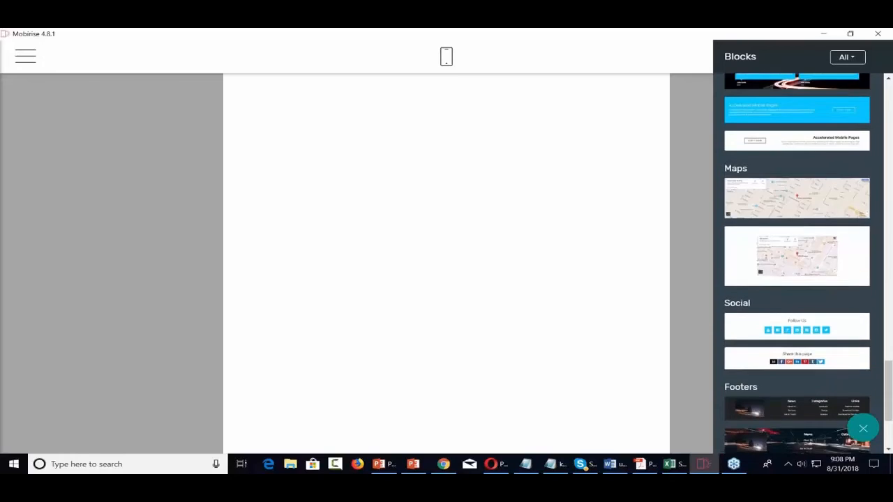
scroll(796, 265, down, 4)
scroll(804, 281, up, 12)
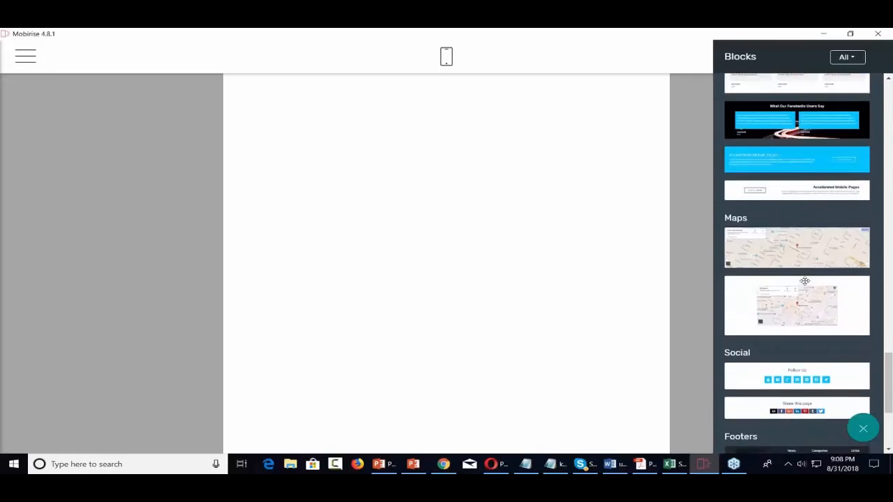
scroll(796, 265, up, 10)
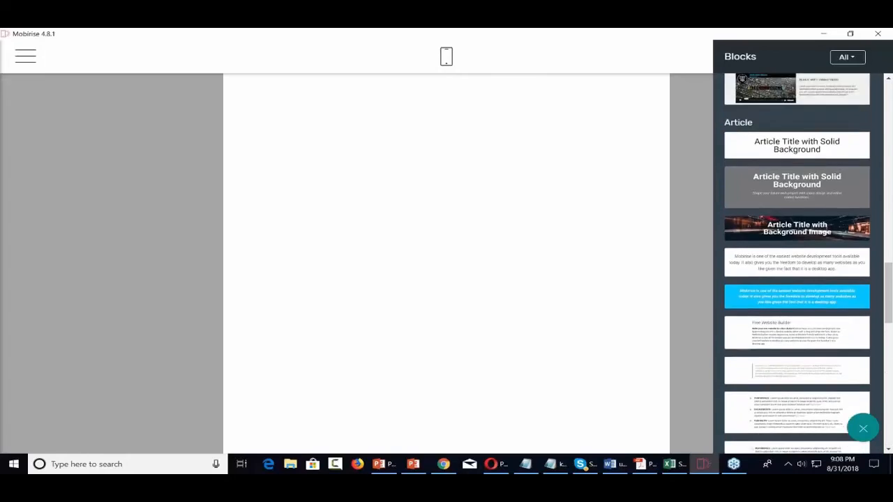
scroll(796, 264, up, 3)
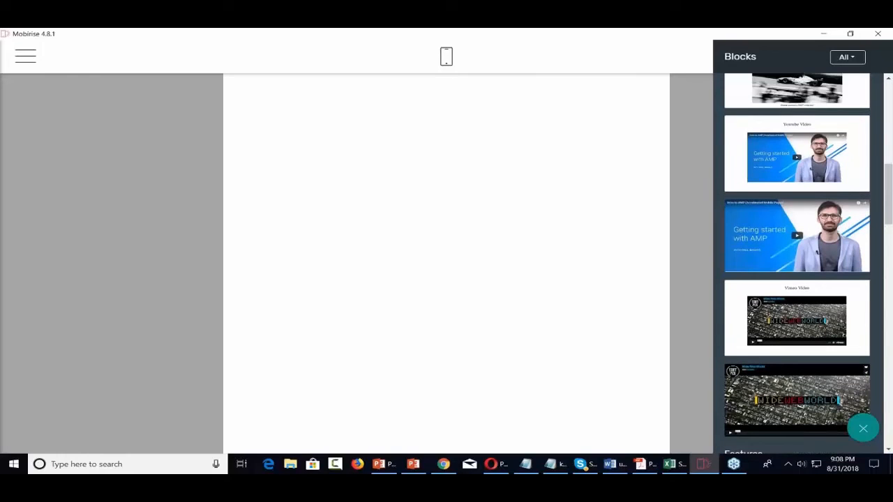
scroll(796, 264, up, 10)
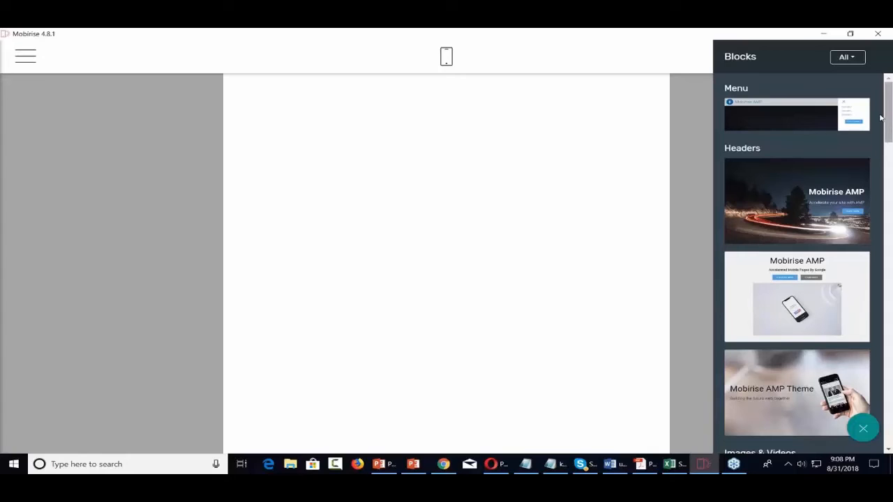
click(856, 60)
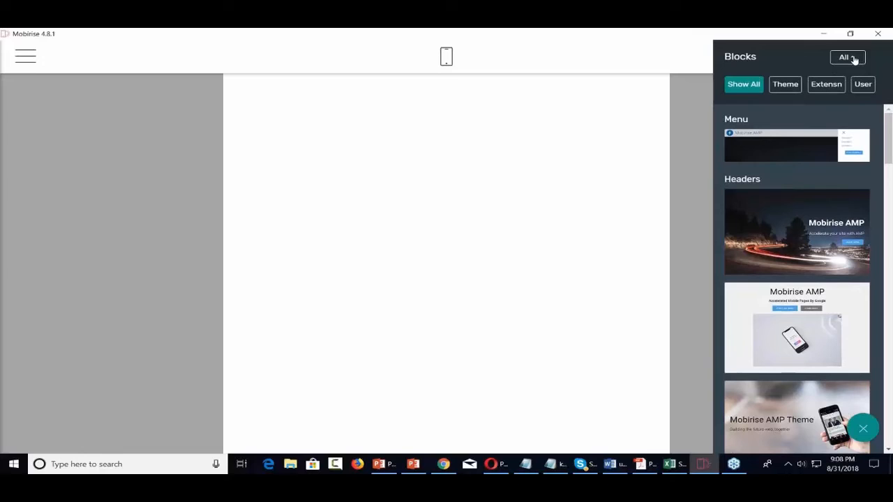
click(786, 86)
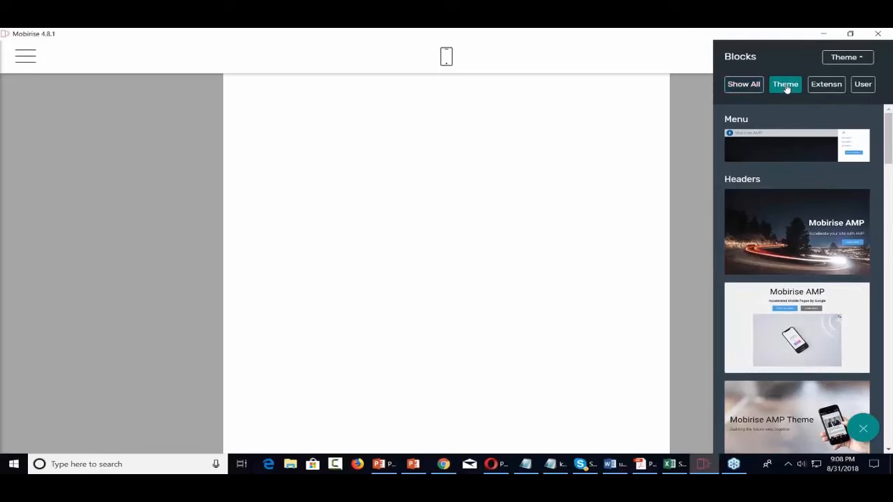
click(851, 60)
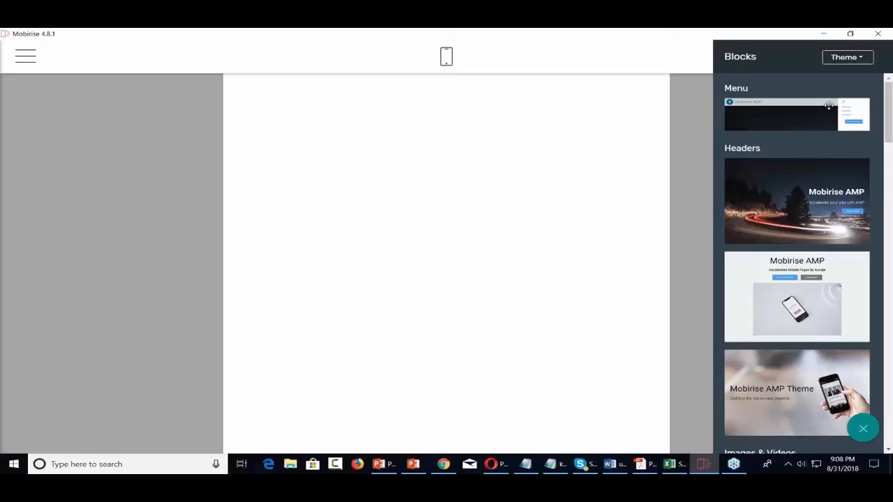
Place the theme's menu block, with Home, About Us, Services and Contact Us links, at the top
drag(828, 105, 394, 104)
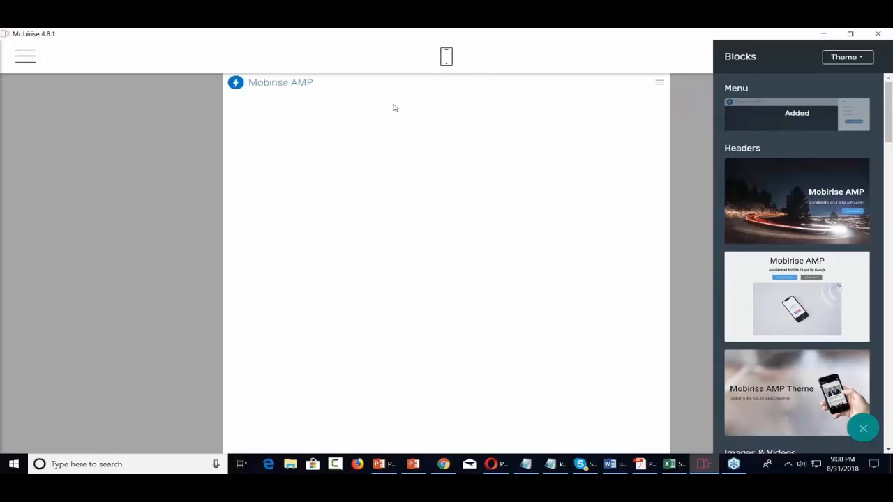
click(660, 85)
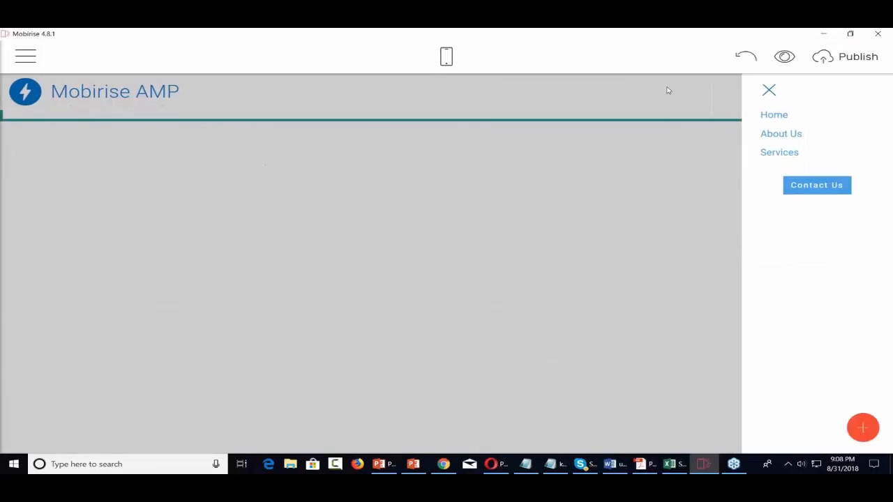
click(768, 92)
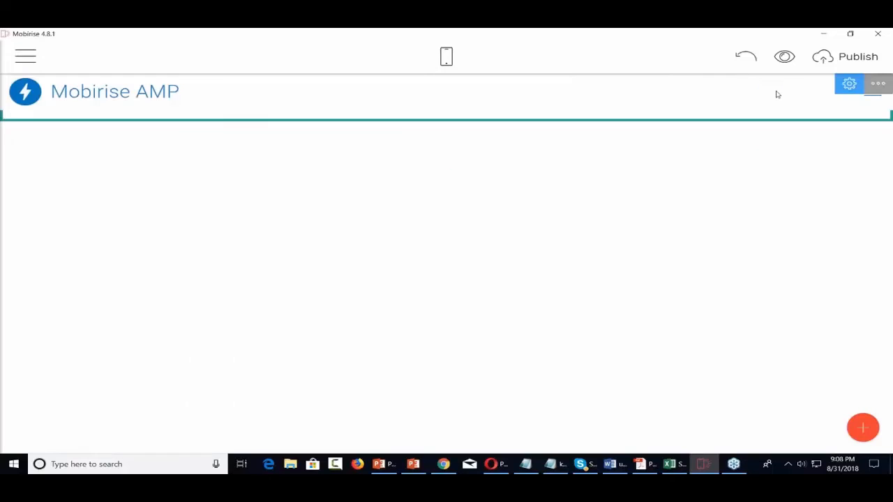
click(28, 59)
click(573, 141)
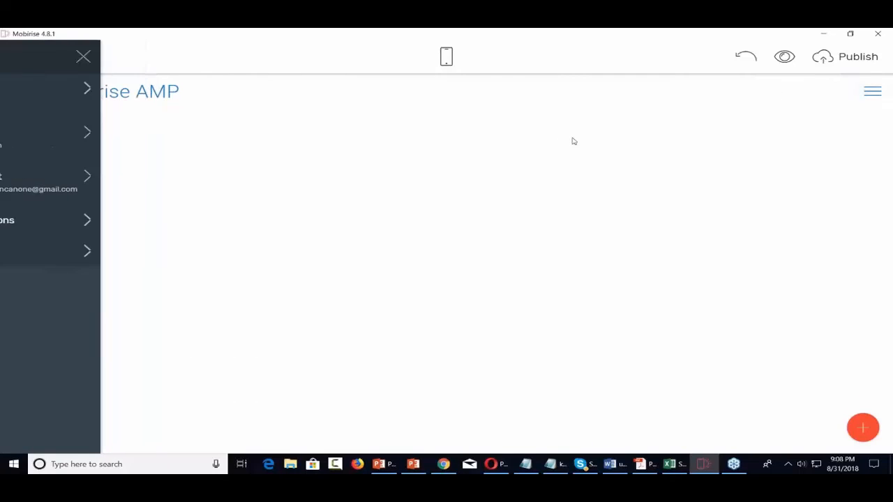
click(863, 429)
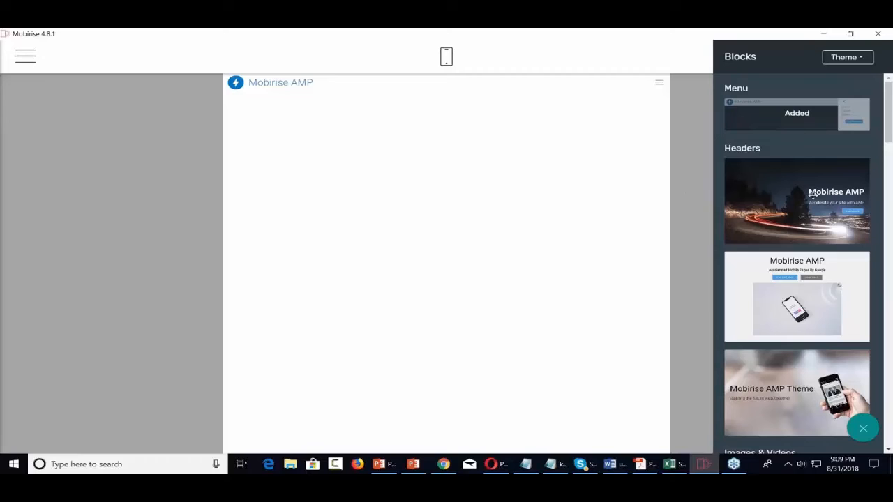
Drop the phone-photo hero header block below the menu
scroll(794, 229, down, 2)
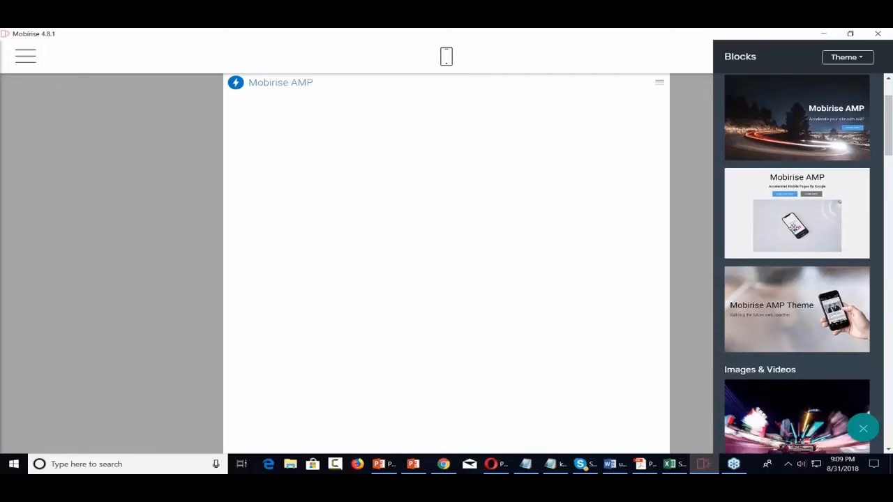
scroll(794, 226, down, 2)
scroll(793, 227, up, 3)
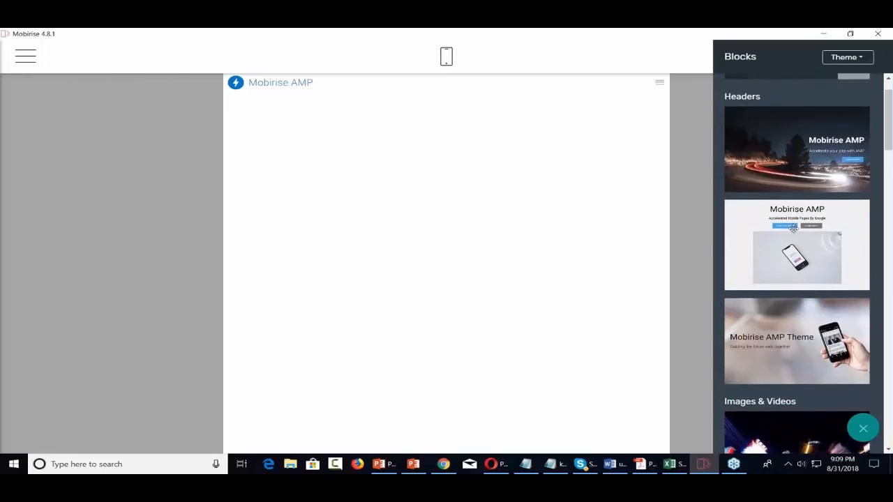
scroll(793, 228, down, 2)
drag(804, 230, 314, 126)
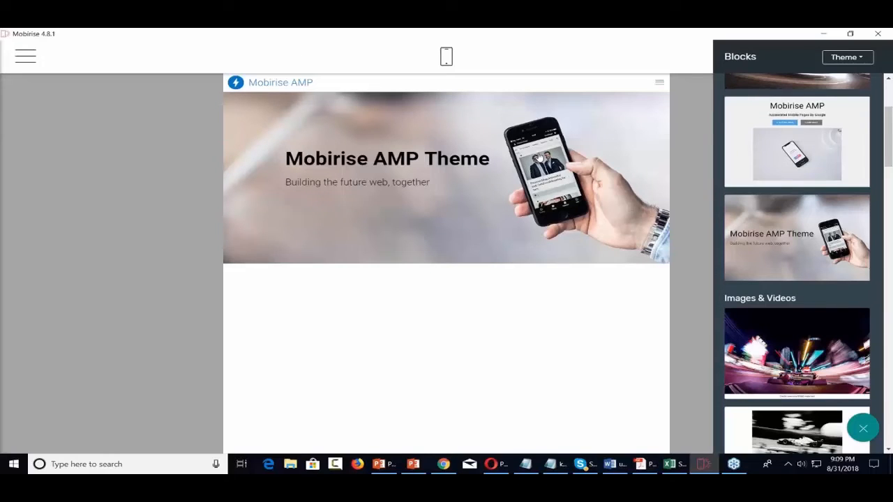
Retitle the hero 'Video Tutorials' with subtitle 'Overcoming Technical Difficulties'
click(438, 159)
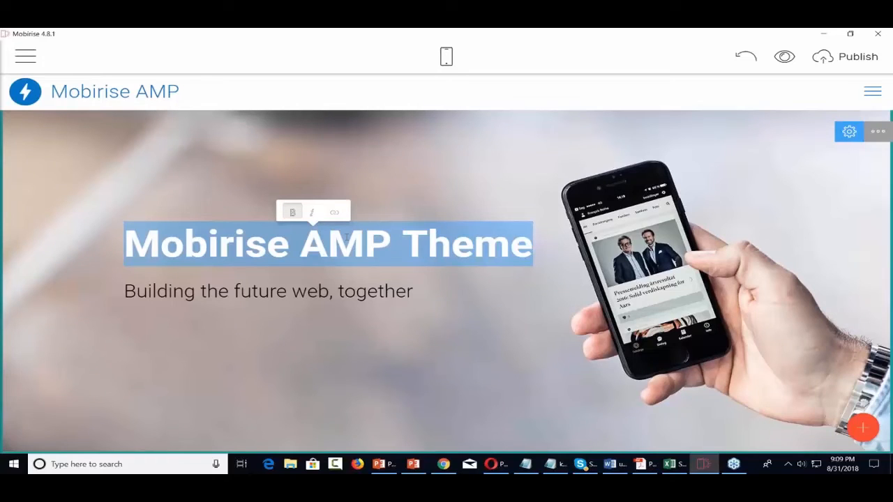
text(Video )
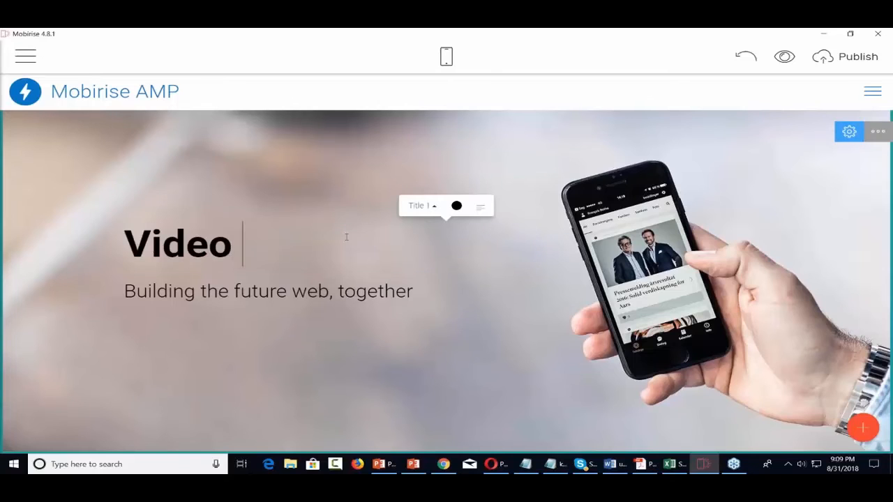
text(Tutorials)
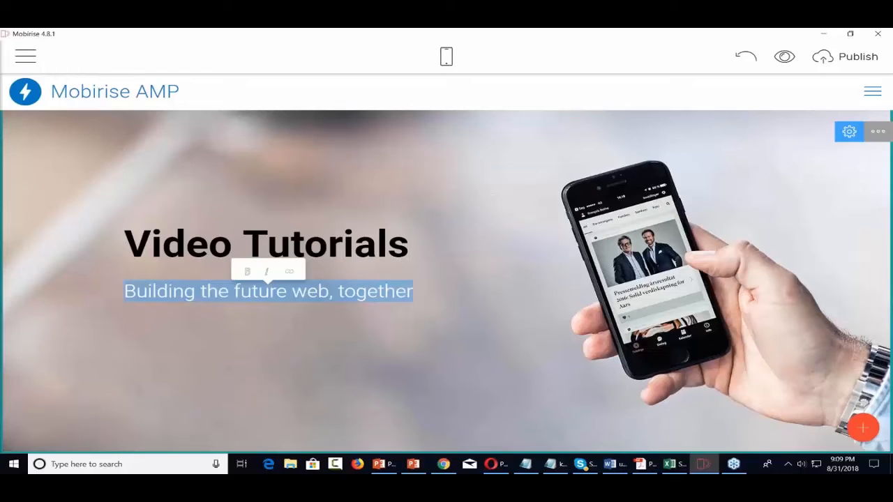
text(Overc)
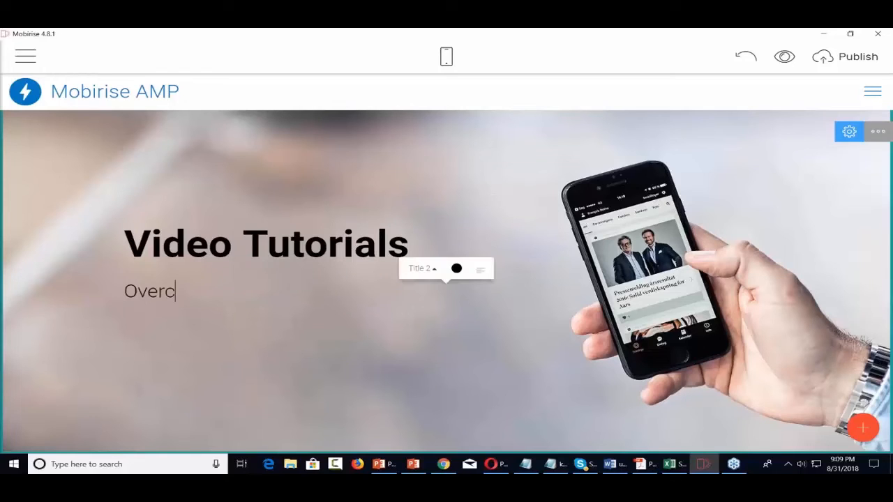
text(oming Te)
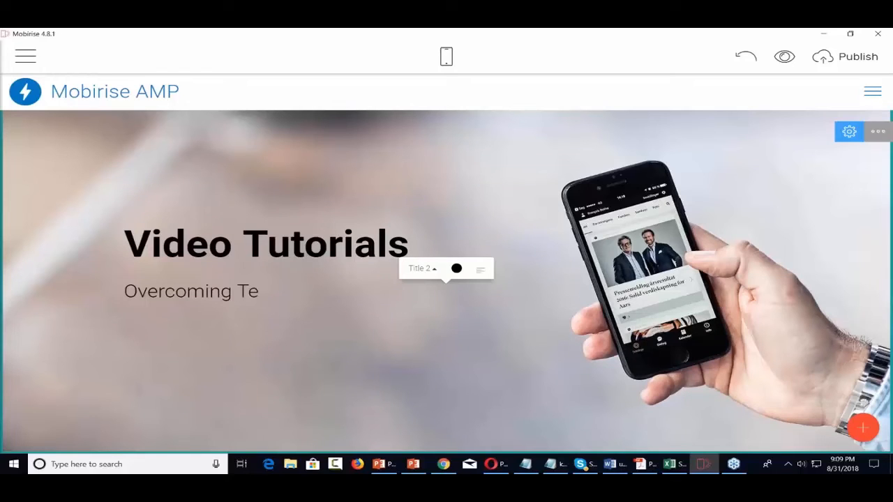
text(chnical Difficu)
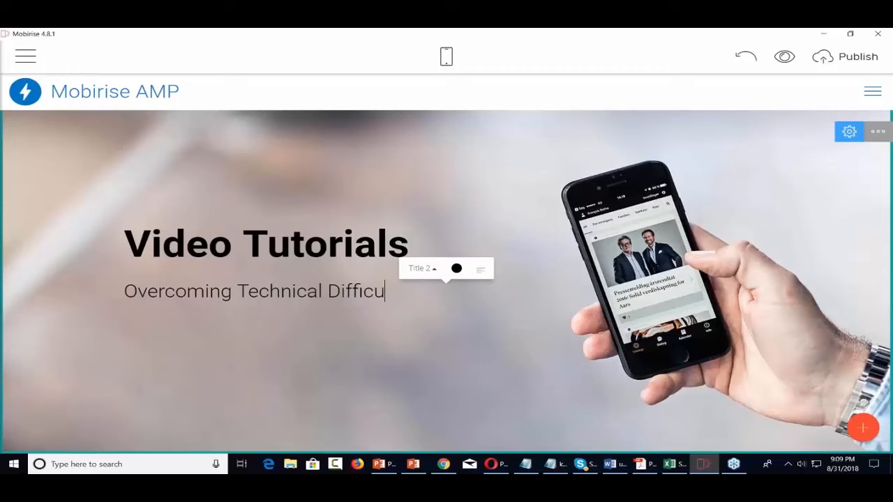
text(lties)
Turn on a button in the hero settings, keeping the background photo
click(877, 132)
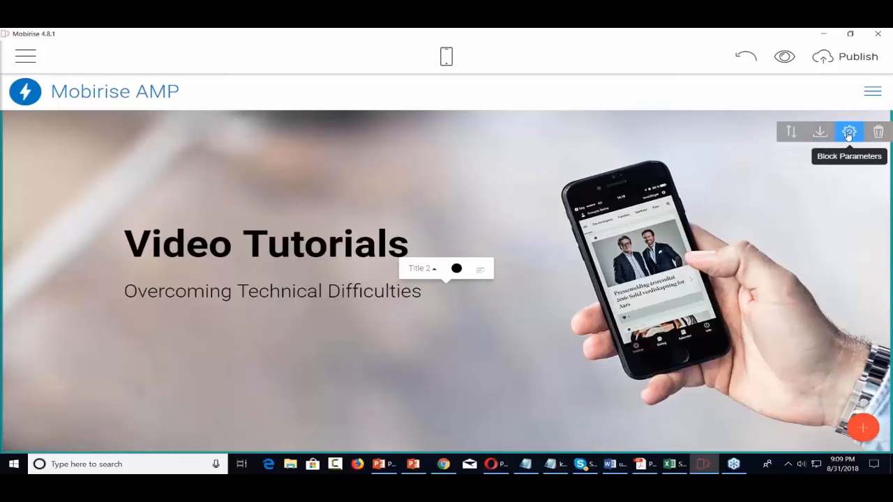
click(849, 133)
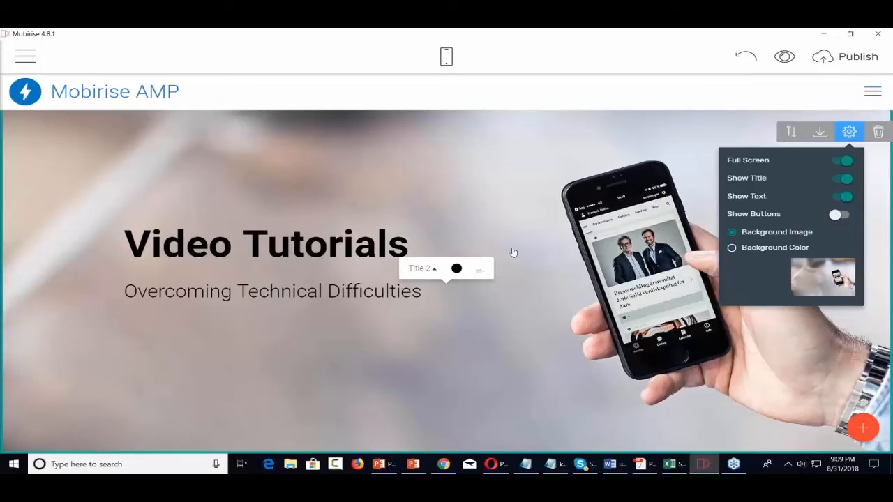
click(732, 248)
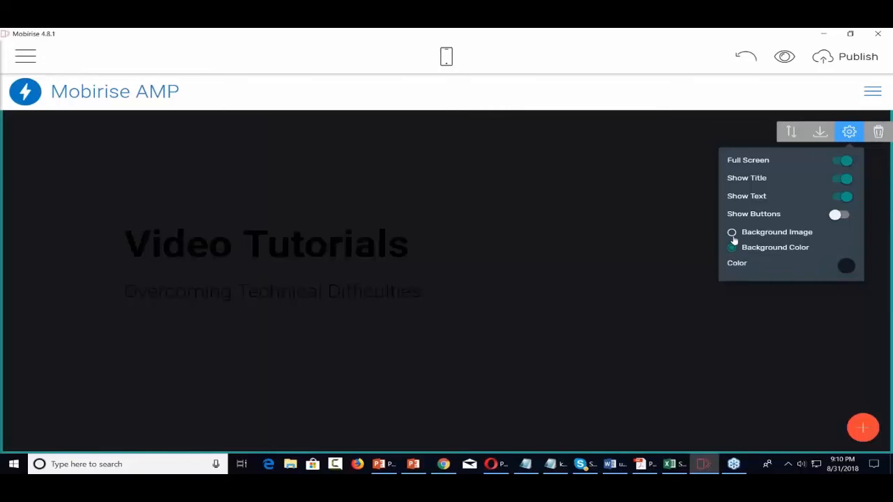
click(732, 234)
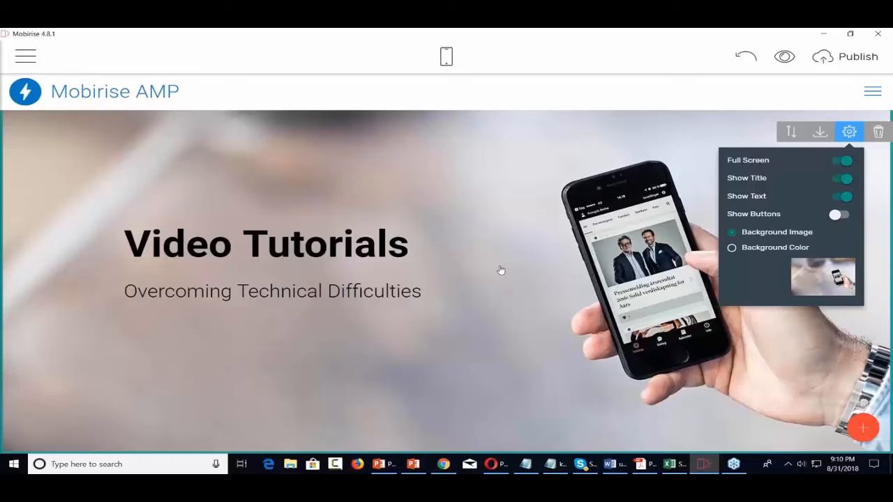
click(841, 215)
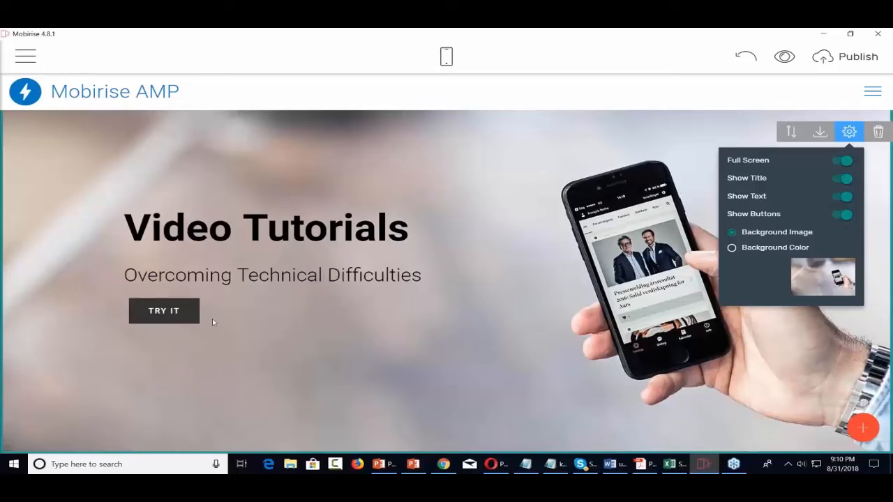
click(181, 311)
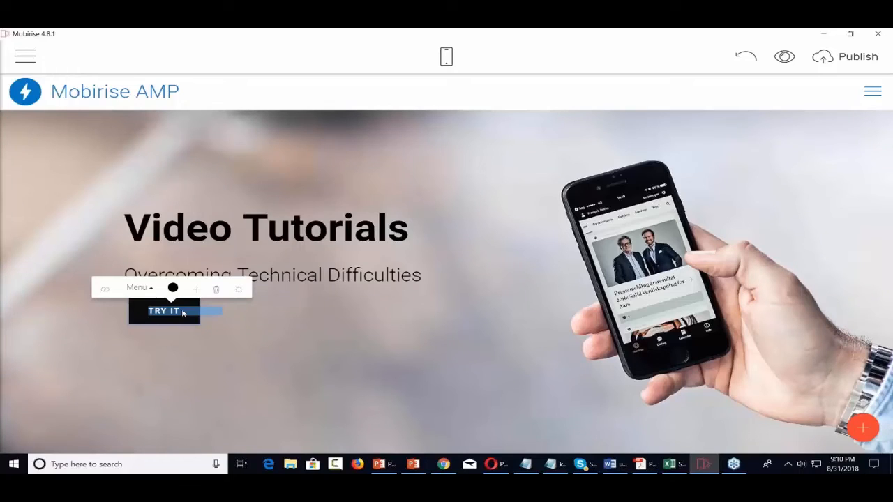
Relabel the hero button 'Check Out Our Videos', leaving it without a link
text(Che)
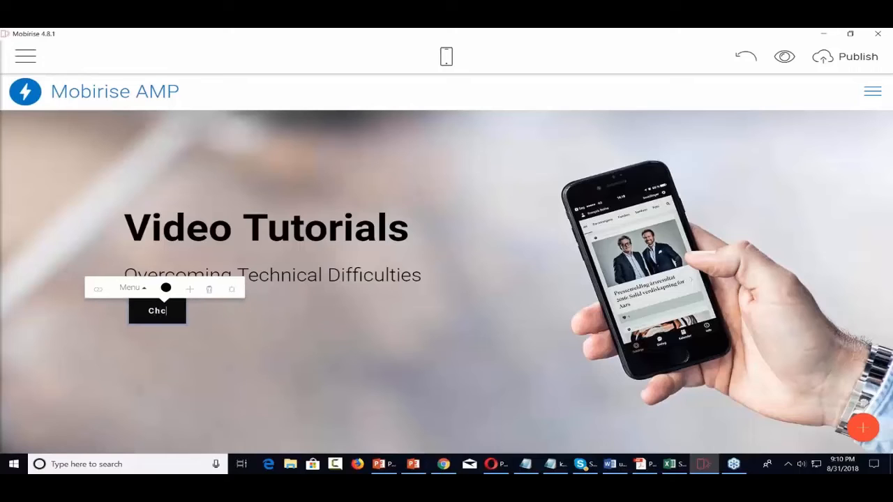
text(ck Out )
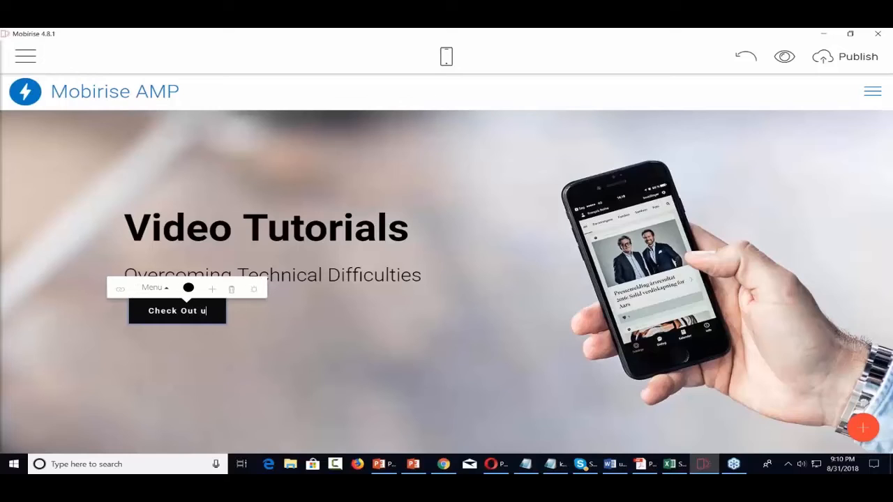
text(Our)
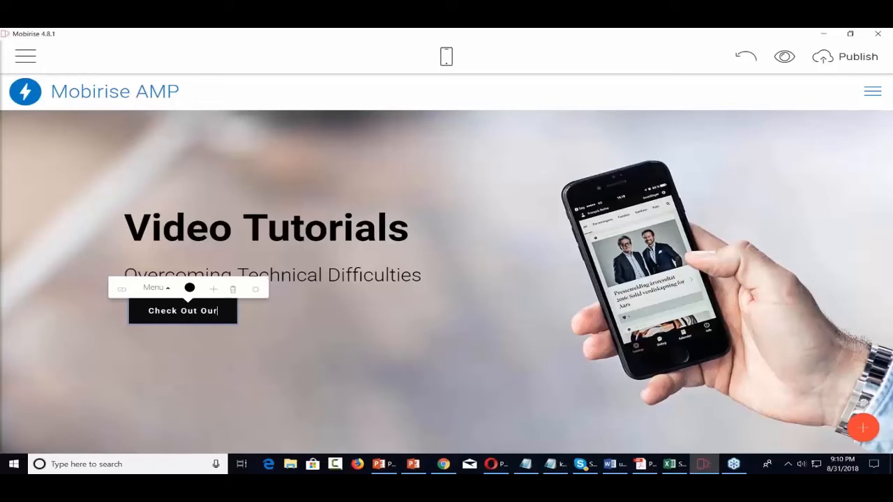
text( Videos)
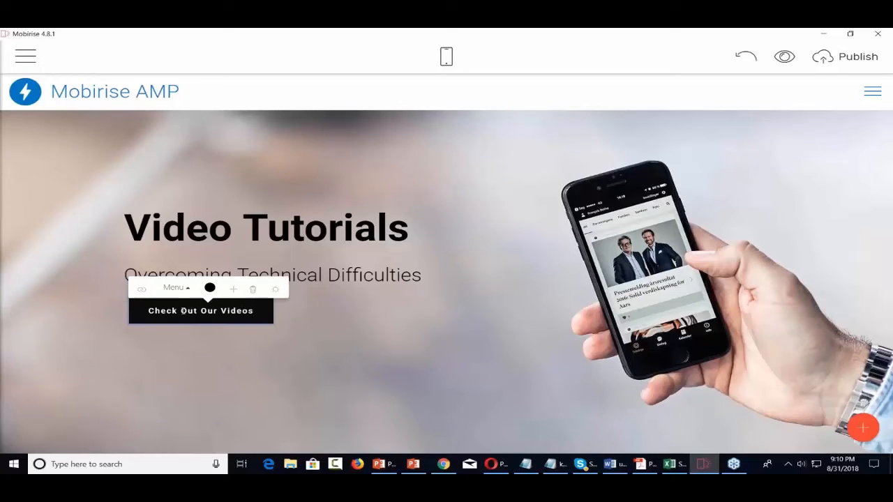
click(143, 291)
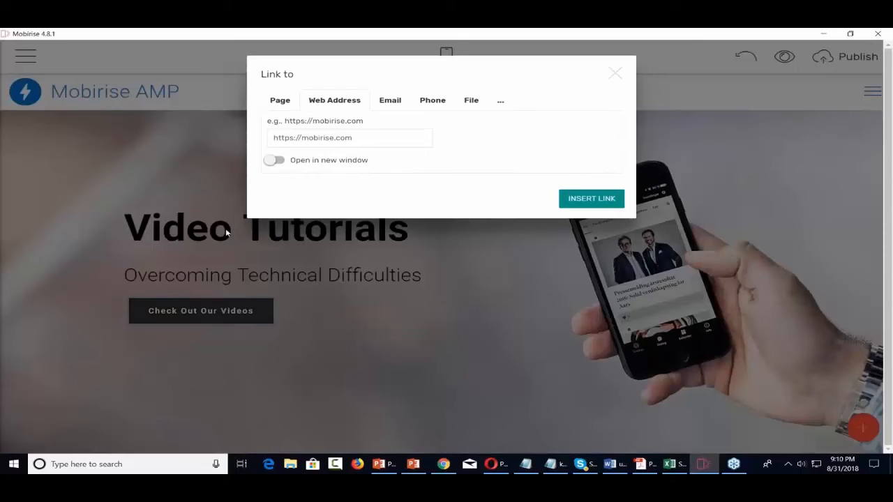
click(281, 103)
click(424, 138)
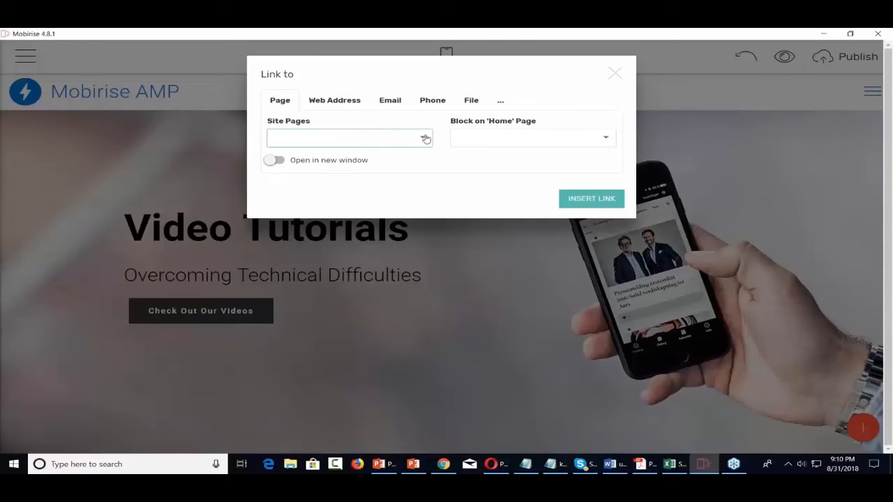
click(425, 138)
click(615, 74)
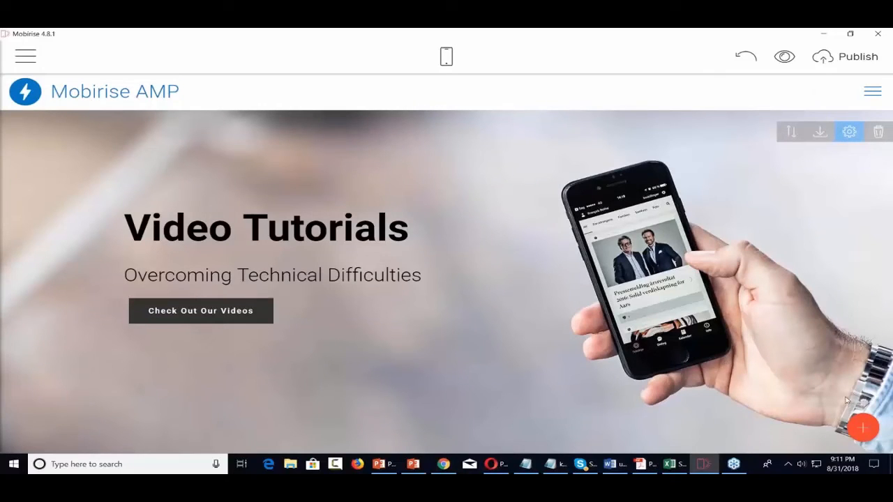
Add the 'Article Title with Background Image' block below the hero
click(864, 428)
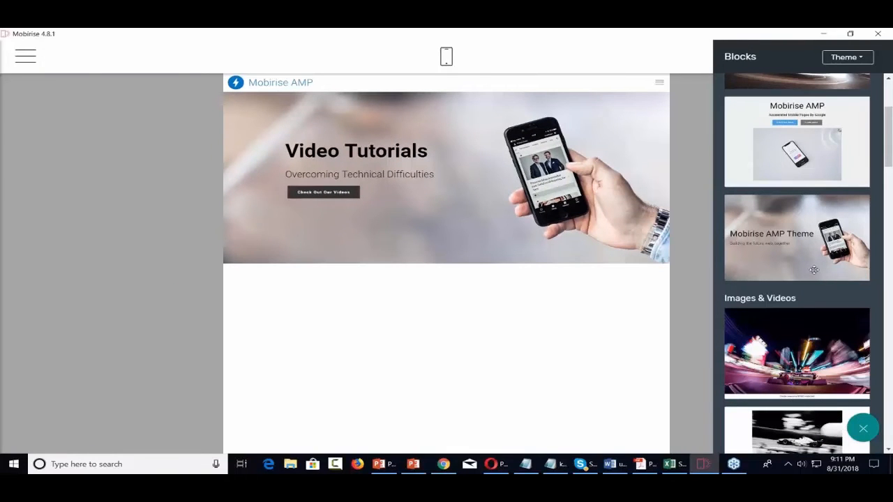
scroll(814, 270, down, 5)
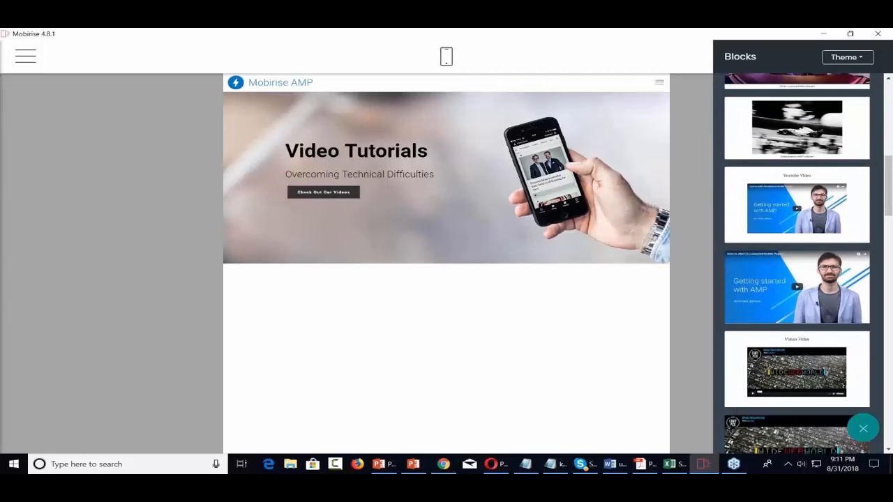
scroll(796, 265, down, 3)
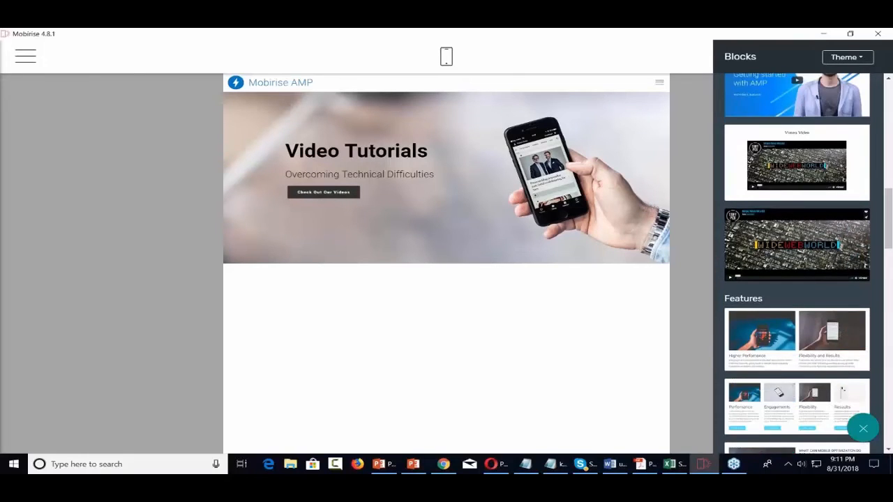
scroll(796, 263, down, 4)
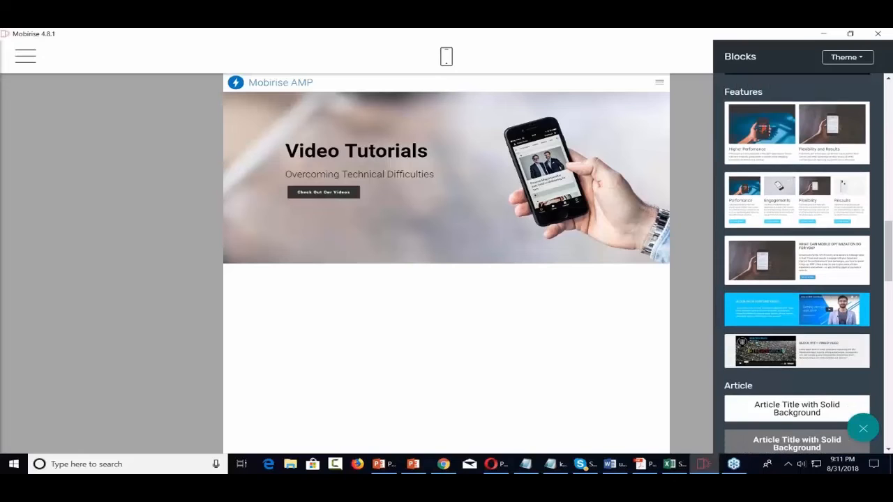
scroll(797, 264, down, 4)
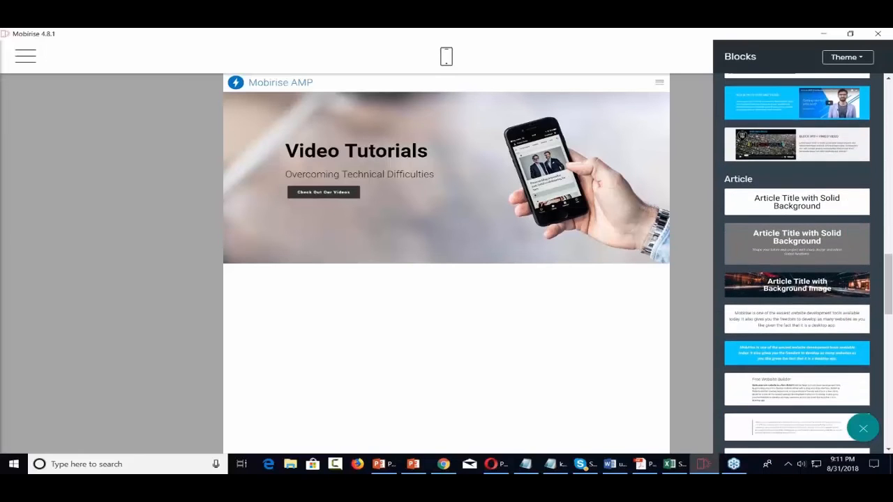
scroll(796, 264, down, 3)
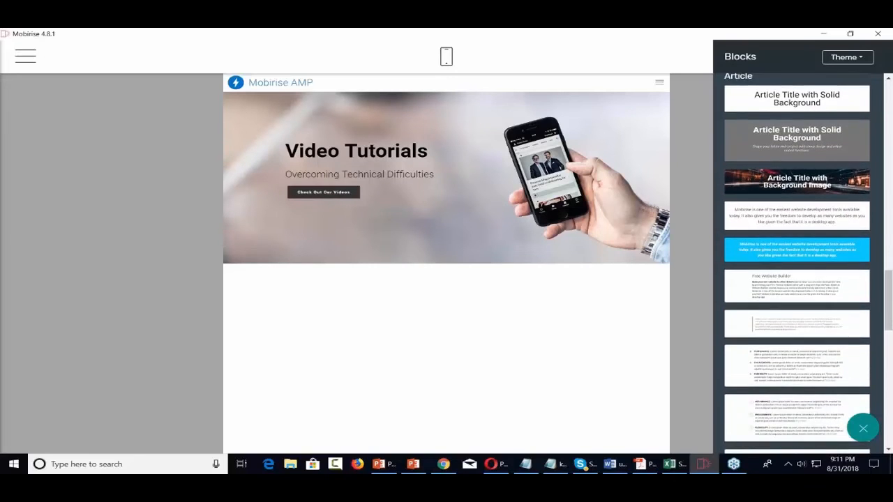
scroll(813, 273, up, 5)
scroll(814, 272, down, 2)
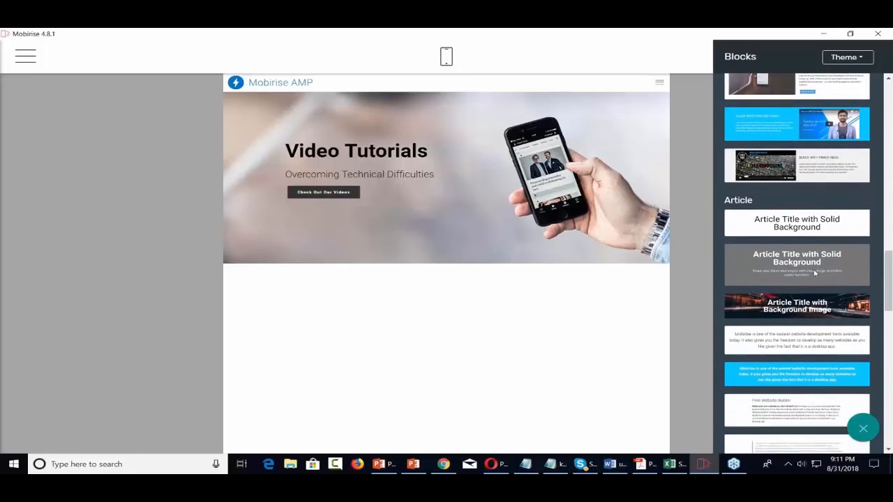
scroll(814, 273, down, 2)
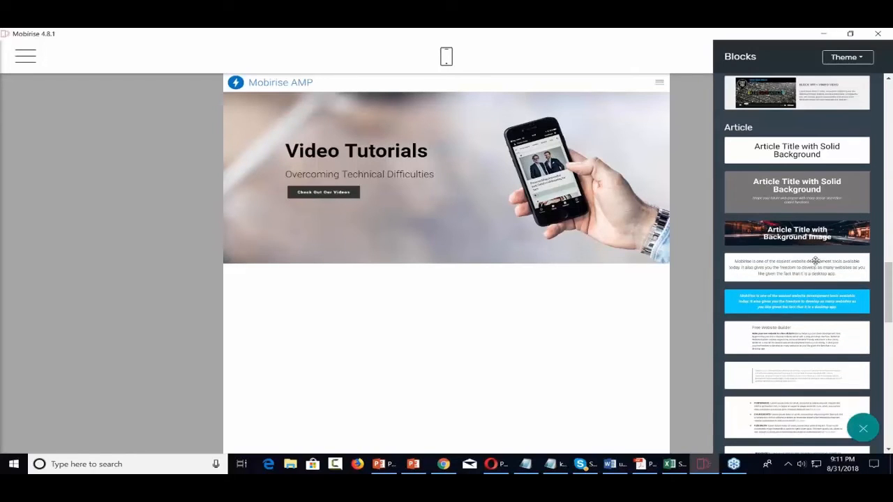
drag(809, 238, 425, 275)
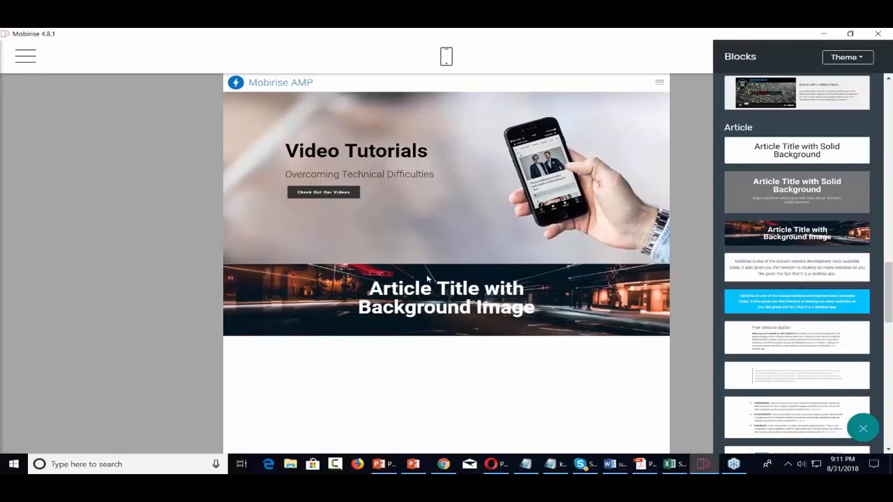
Title the new article block 'How To Educate Customers'
click(484, 299)
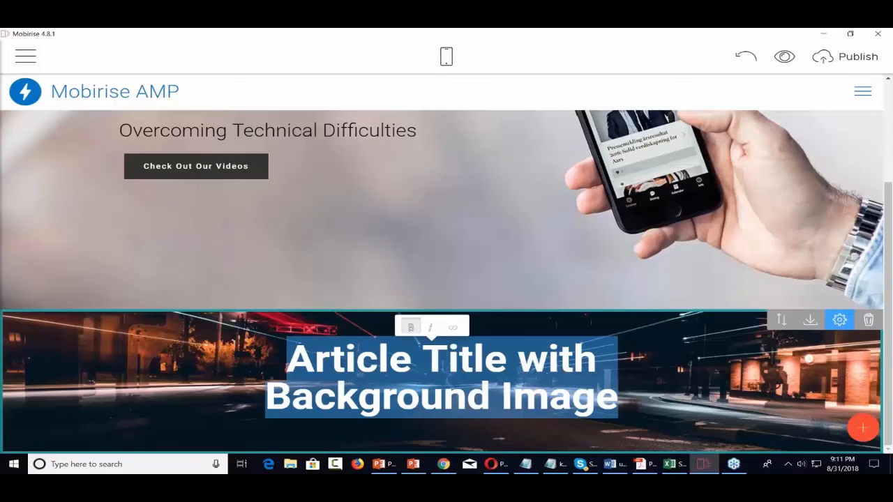
text(Hw)
key(BackSpace)
text(o)
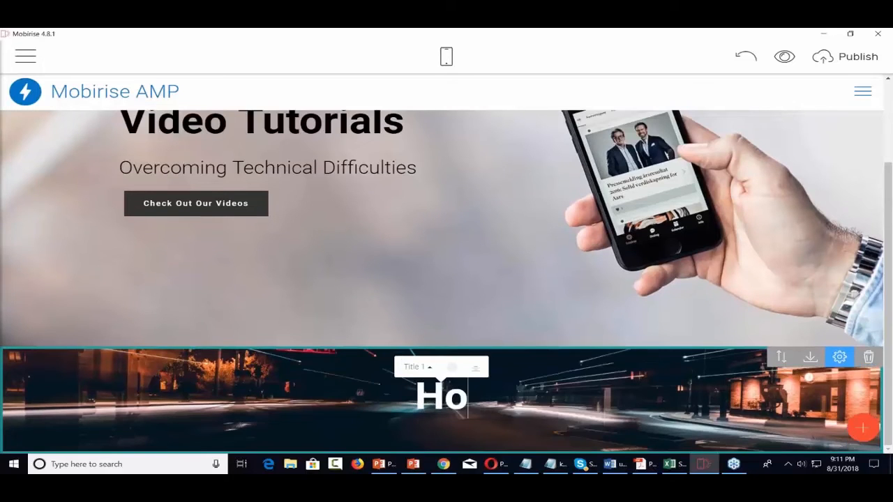
text(w To Educat)
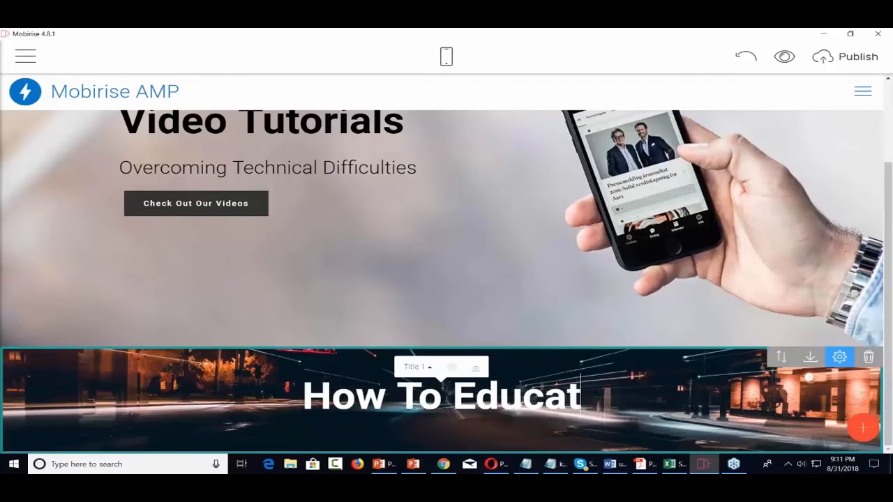
text(e Cuts)
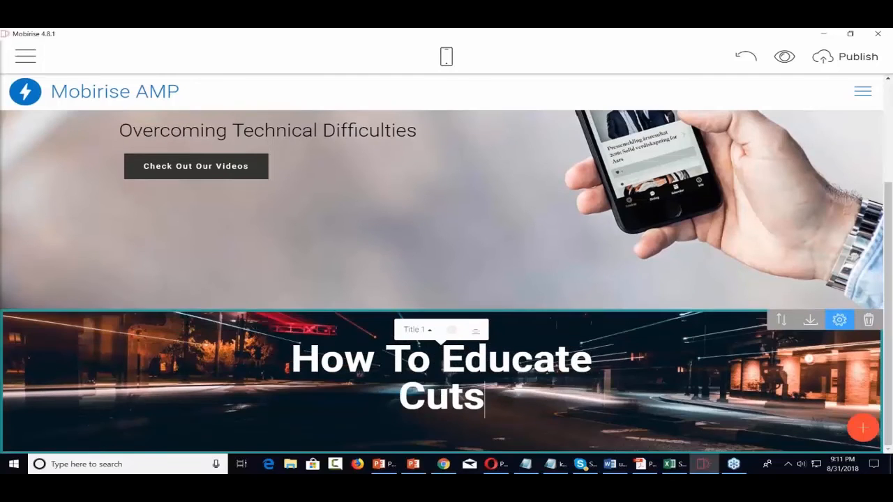
key(BackSpace)
key(BackSpace)
text(stomers)
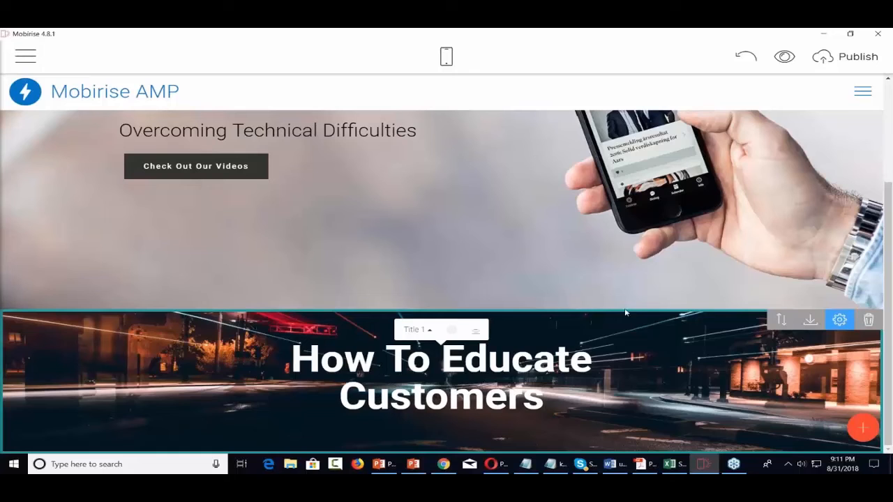
click(863, 428)
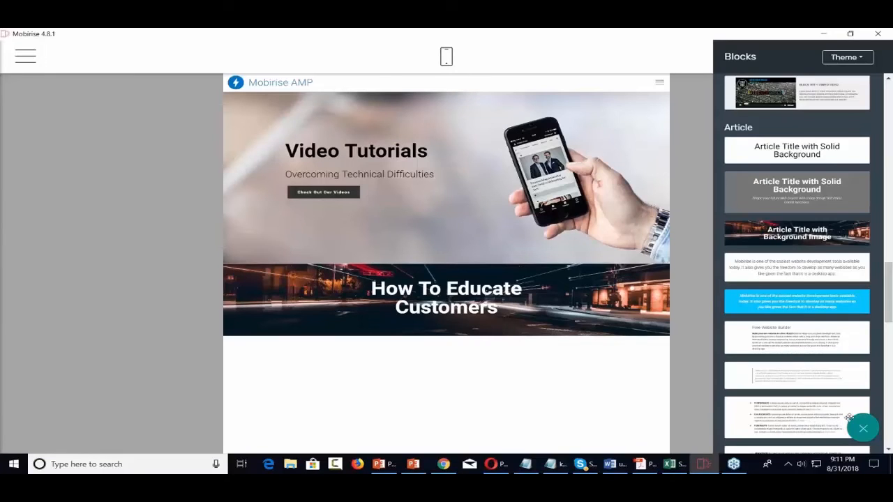
scroll(808, 351, down, 5)
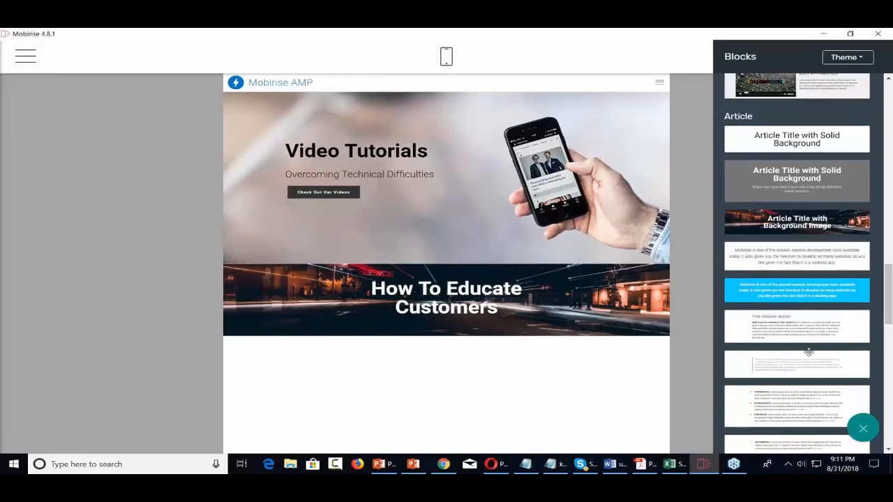
scroll(809, 351, down, 2)
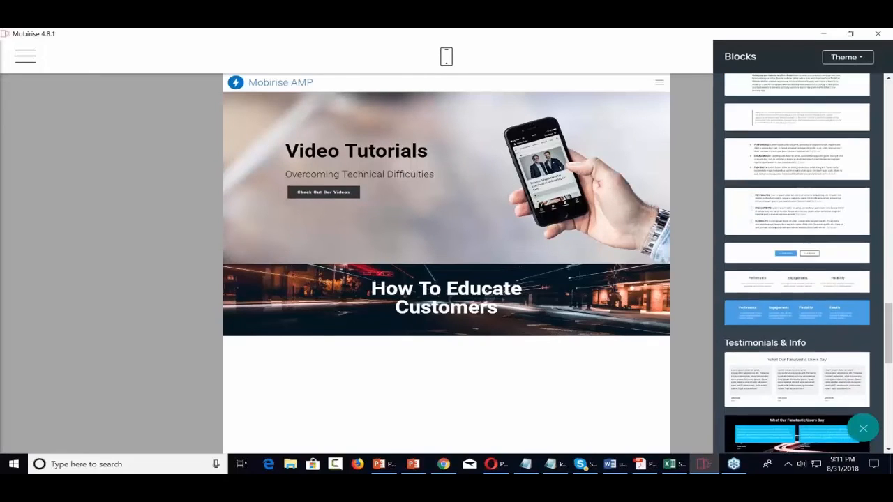
scroll(808, 352, up, 1)
scroll(808, 352, up, 2)
drag(808, 306, 485, 358)
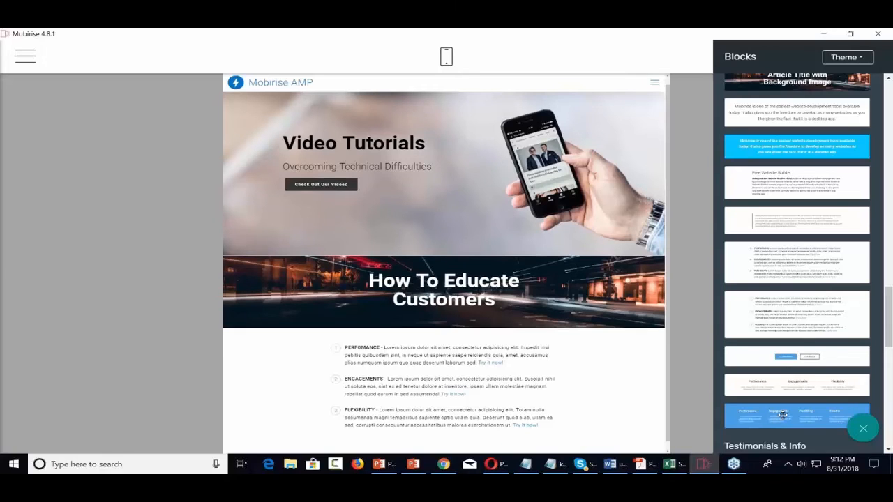
drag(784, 417, 705, 425)
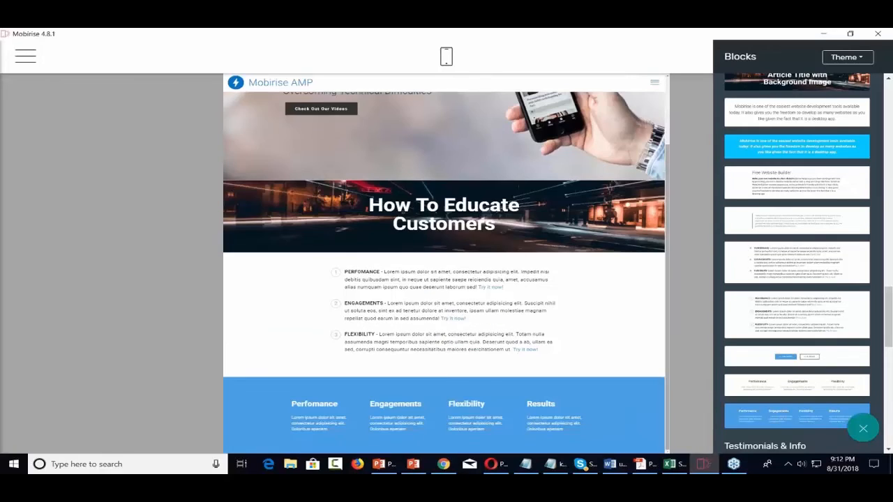
scroll(525, 394, up, 2)
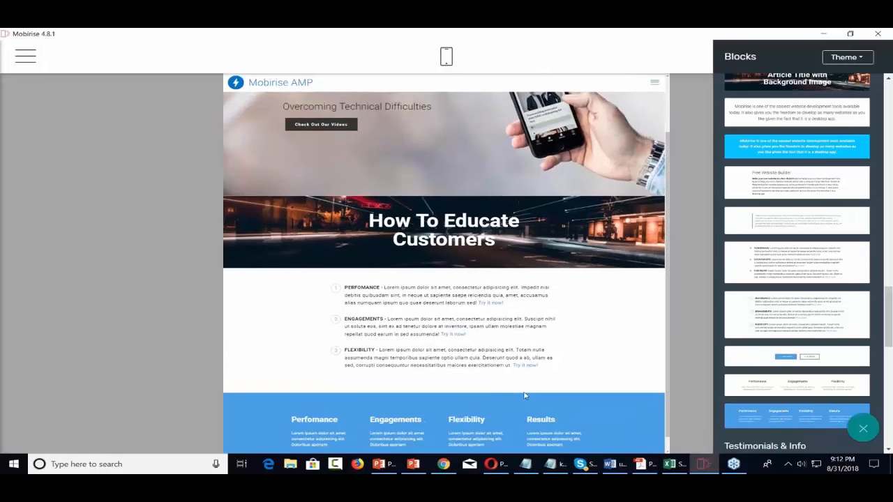
scroll(526, 394, down, 1)
scroll(525, 394, down, 1)
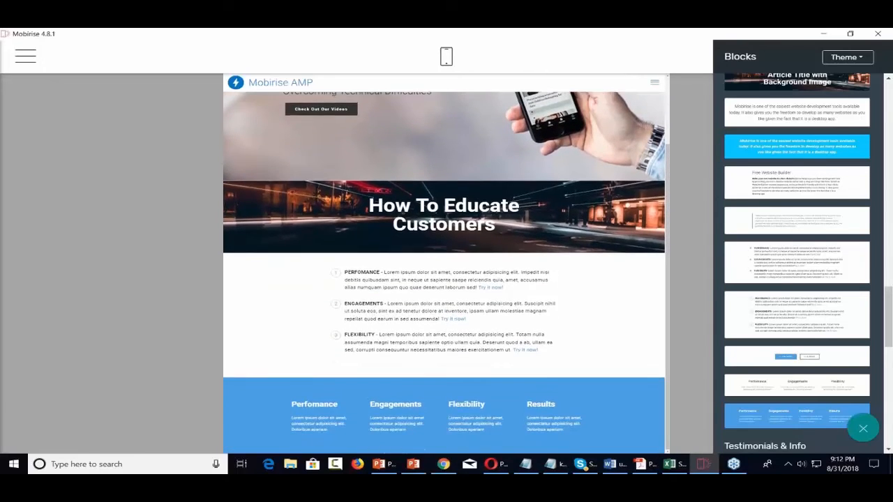
scroll(525, 394, up, 2)
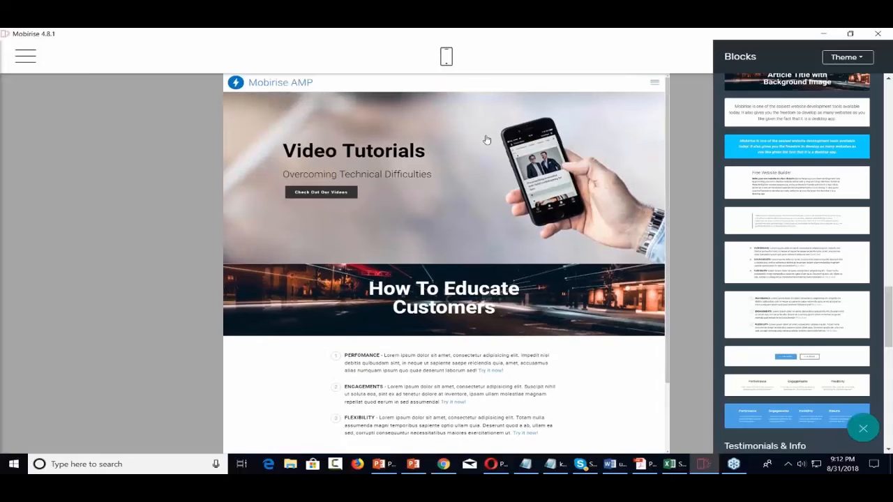
Scroll through the home page in the phone-sized layout, then return to the desktop layout
click(445, 56)
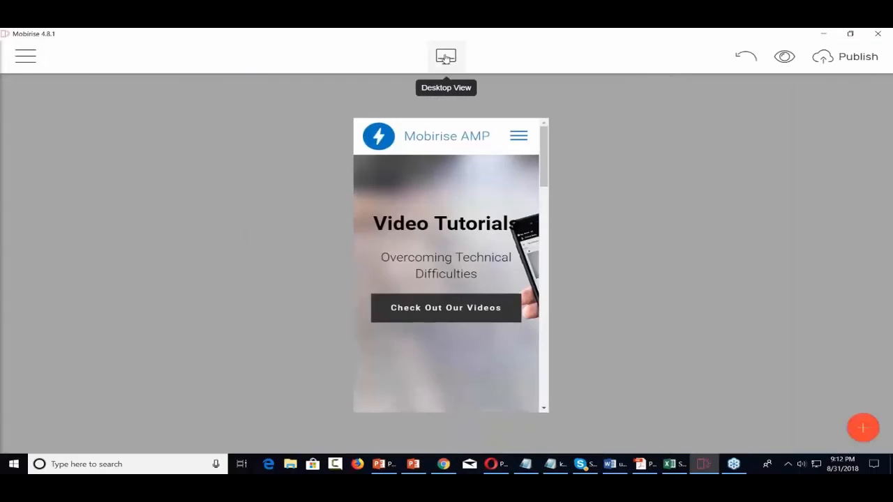
scroll(451, 269, down, 10)
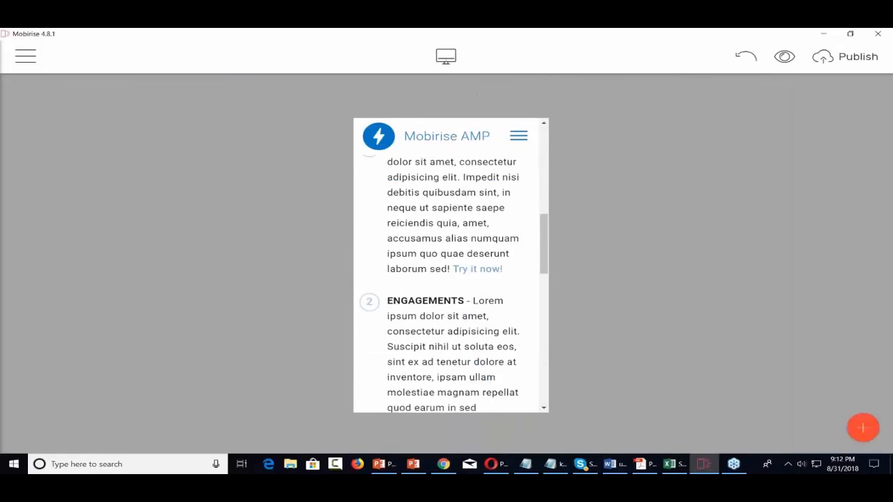
scroll(451, 270, down, 5)
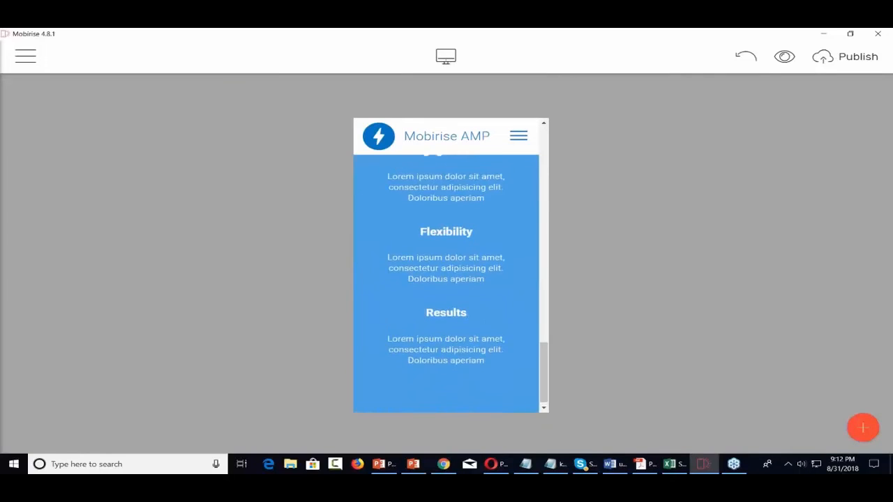
scroll(451, 269, up, 8)
scroll(450, 269, up, 10)
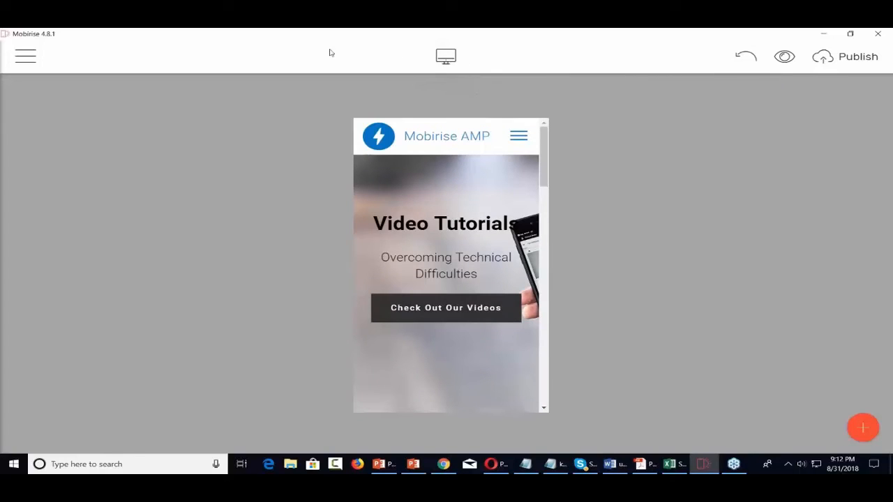
click(444, 56)
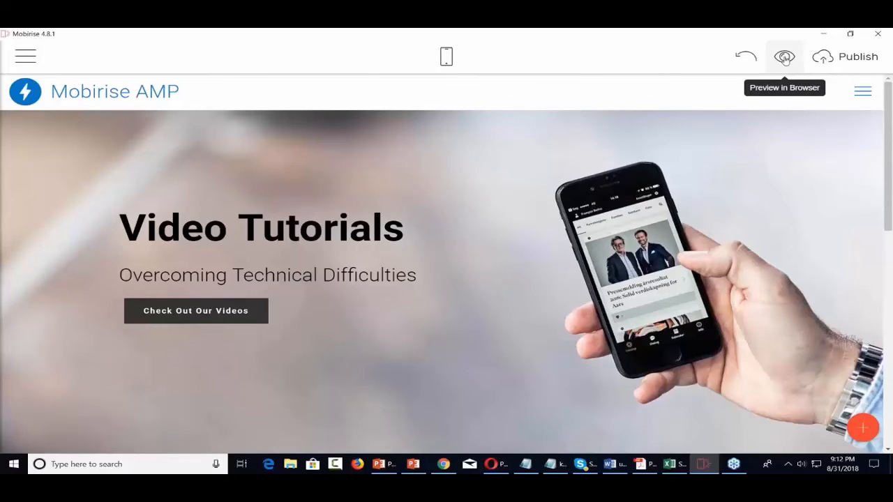
click(784, 57)
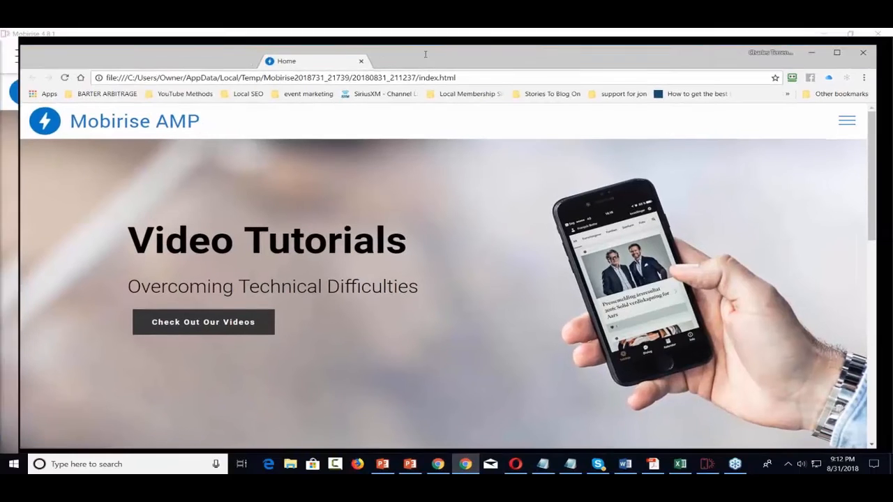
double_click(425, 53)
scroll(490, 148, down, 7)
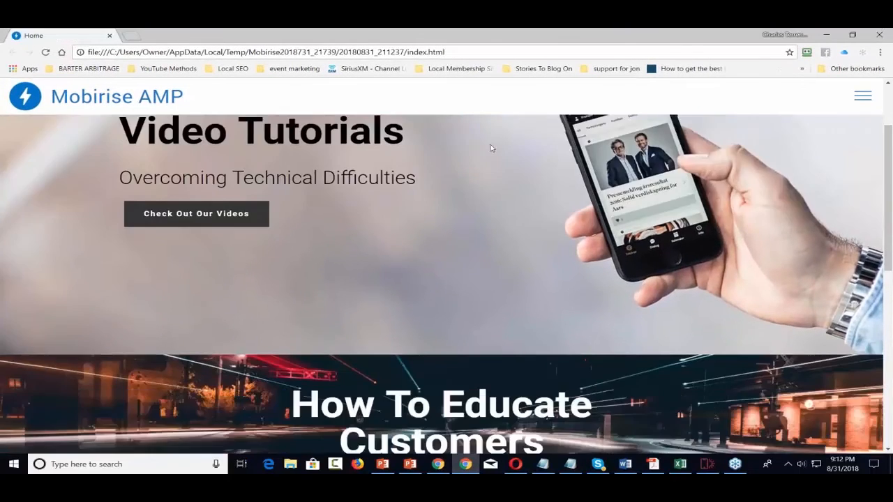
scroll(490, 148, up, 8)
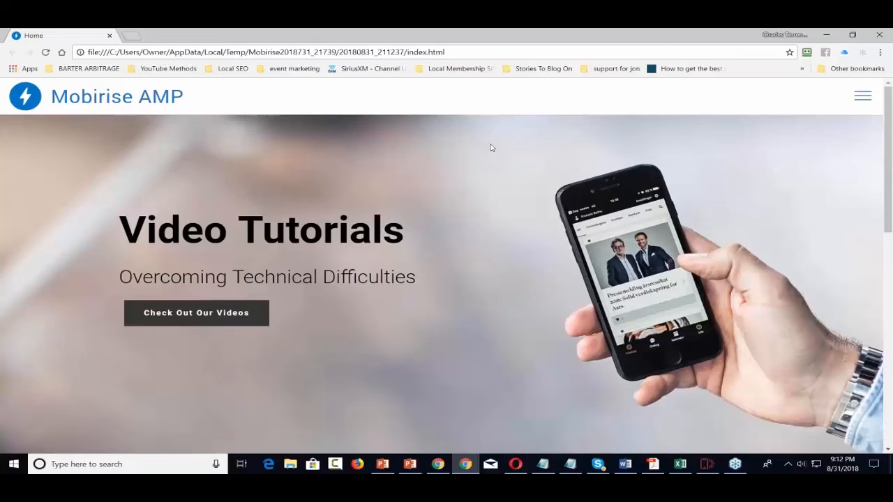
click(878, 35)
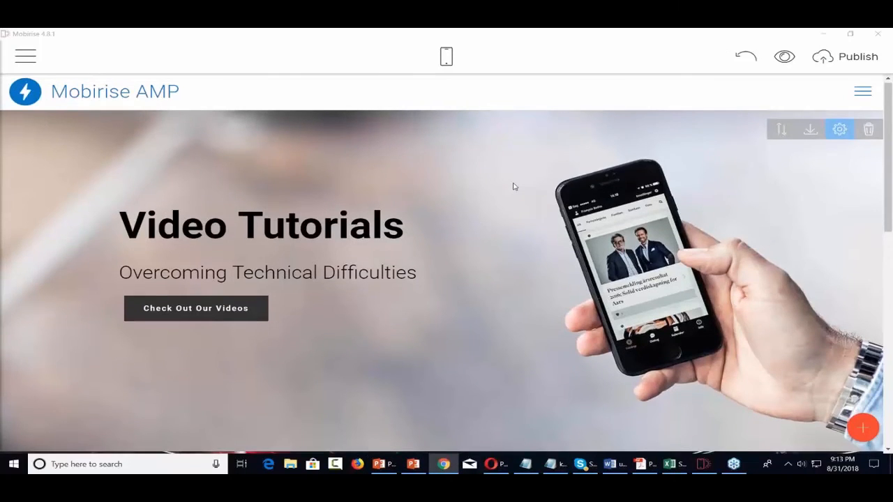
Scroll over the Handyman home page, then open the main menu listing Pages, Sites, Account, Extensions and Help
scroll(513, 186, down, 10)
scroll(513, 187, down, 1)
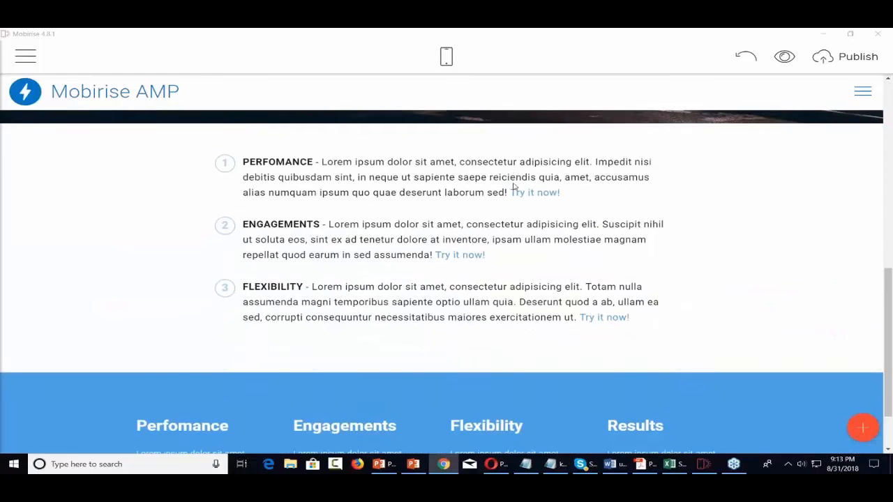
scroll(514, 186, up, 4)
scroll(513, 187, up, 5)
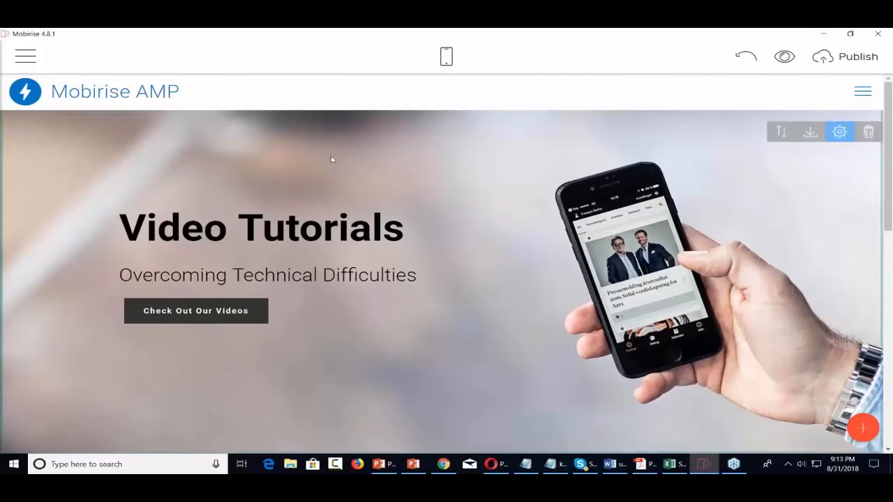
scroll(175, 179, down, 3)
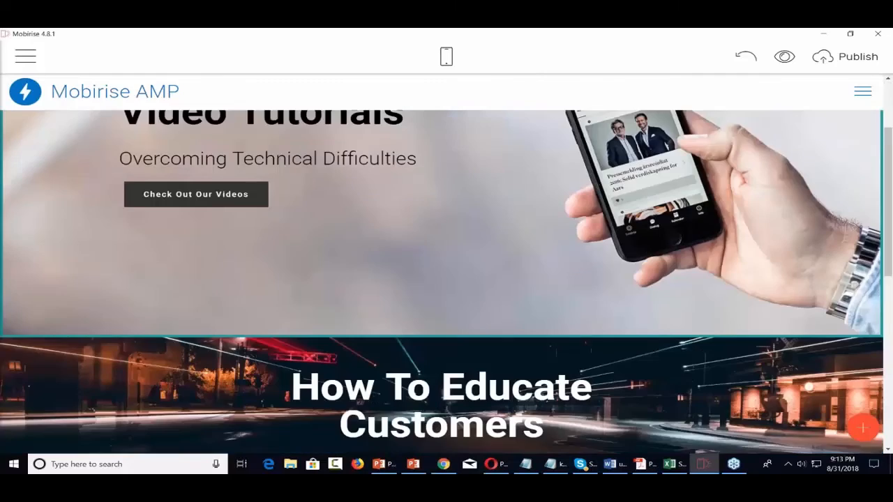
scroll(116, 177, up, 2)
scroll(116, 177, down, 1)
scroll(116, 178, up, 2)
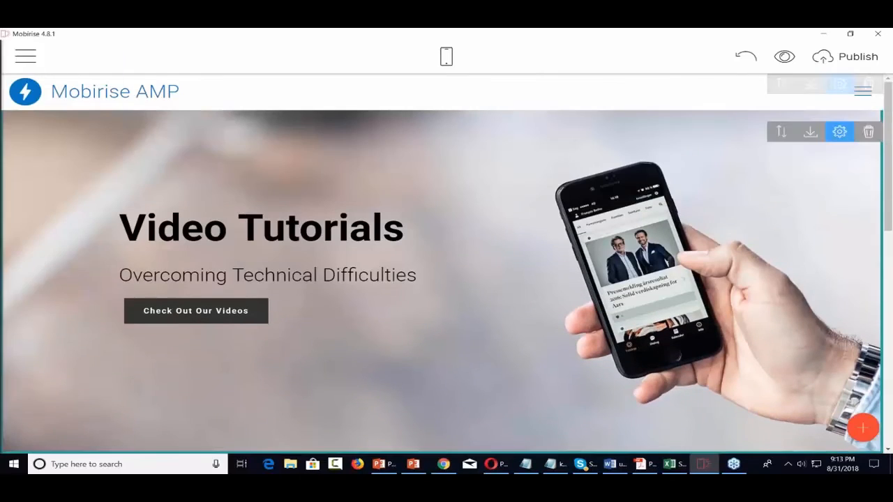
click(25, 56)
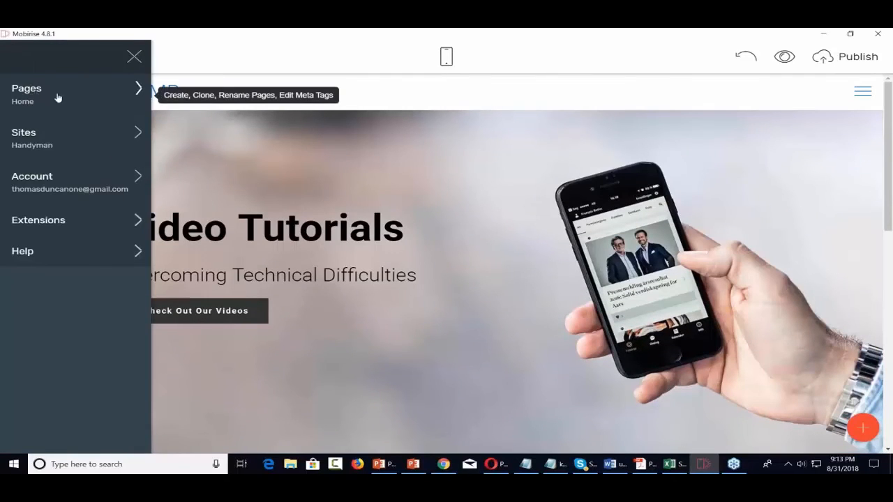
Create a new page named 'Check Out Our Videos' next to Home and display it in the editor
click(125, 96)
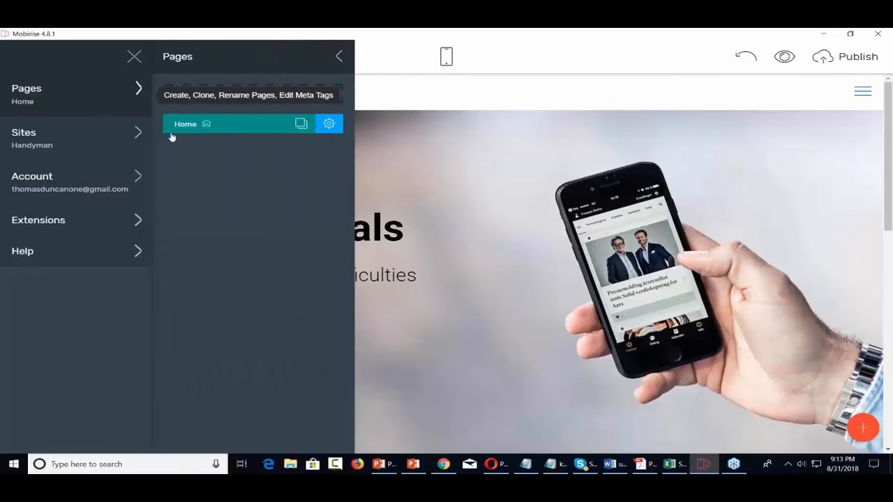
click(258, 95)
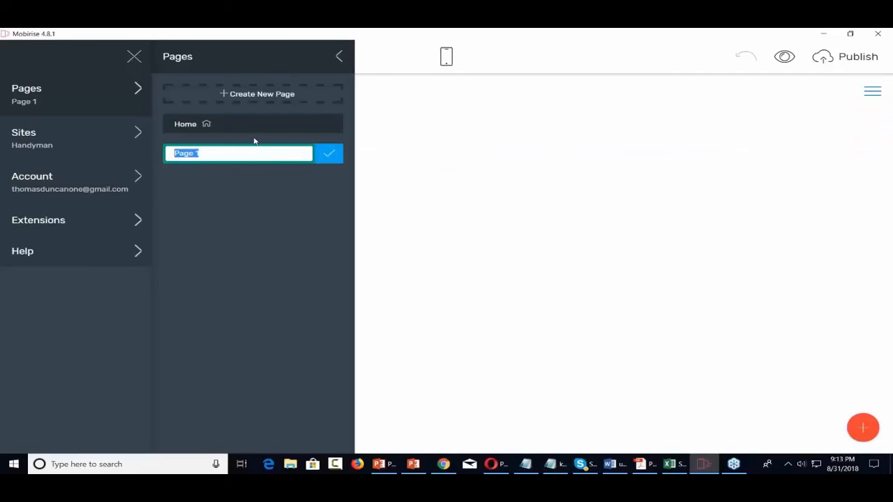
text(Check Out Our Videos)
click(329, 153)
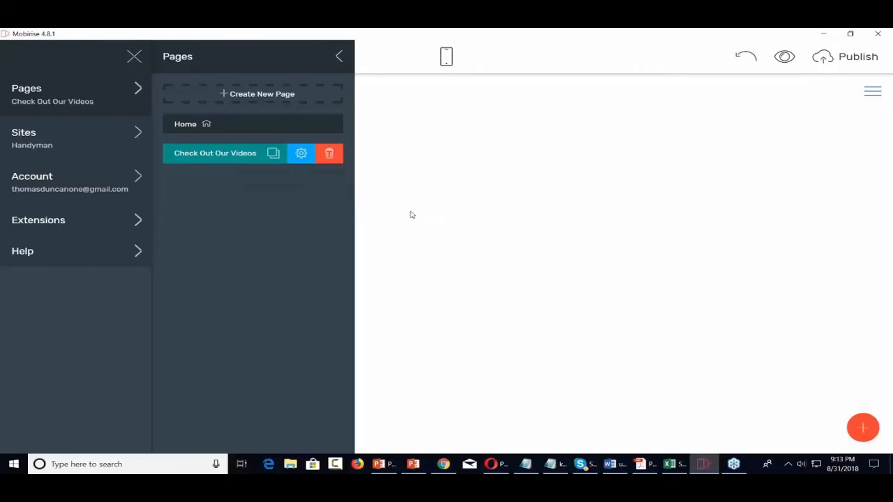
click(490, 211)
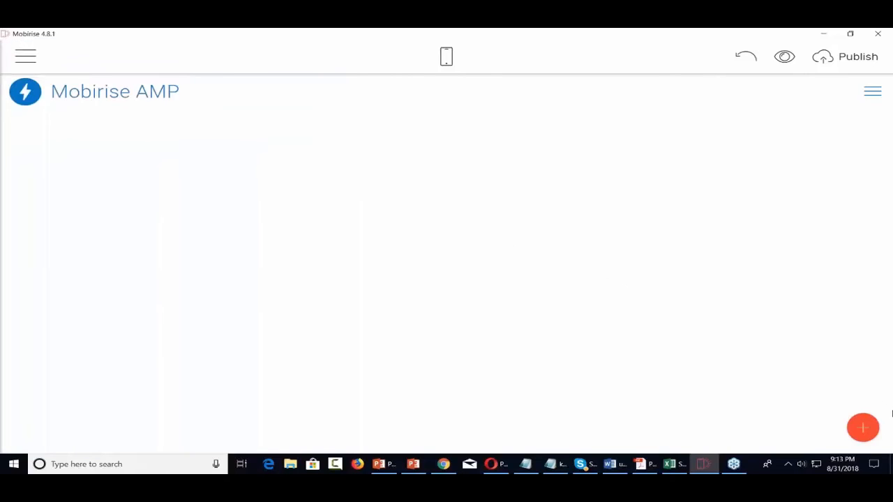
Add a testimonials block at the top of the new page
click(863, 427)
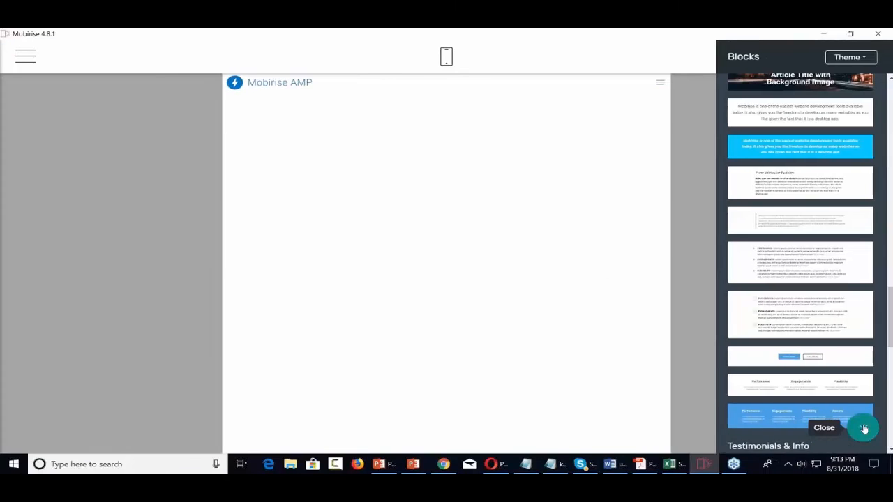
scroll(818, 312, down, 3)
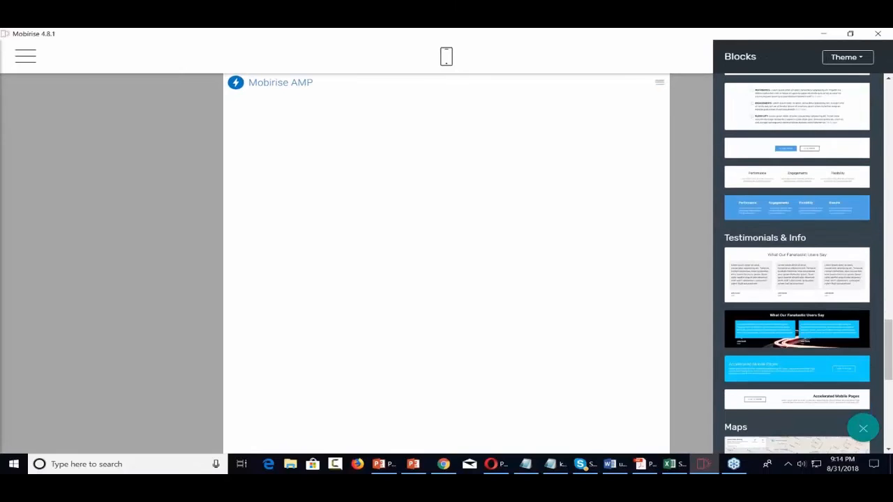
scroll(796, 279, down, 2)
scroll(796, 279, up, 2)
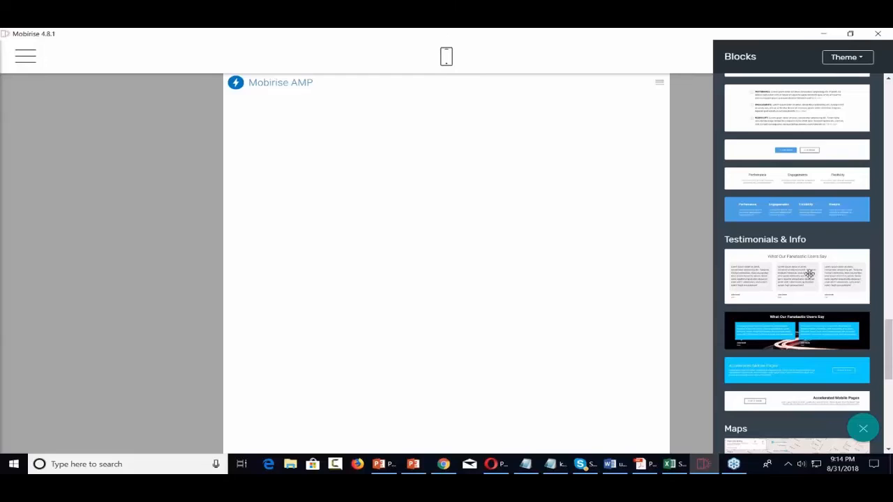
drag(809, 274, 505, 272)
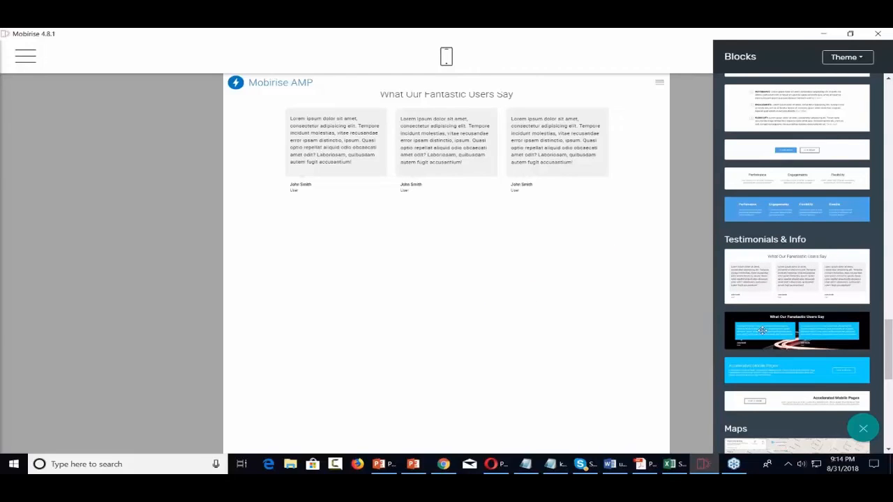
Add a News/Categories/Links footer below the testimonials, then a 'Share this page' block beneath it
scroll(762, 331, down, 5)
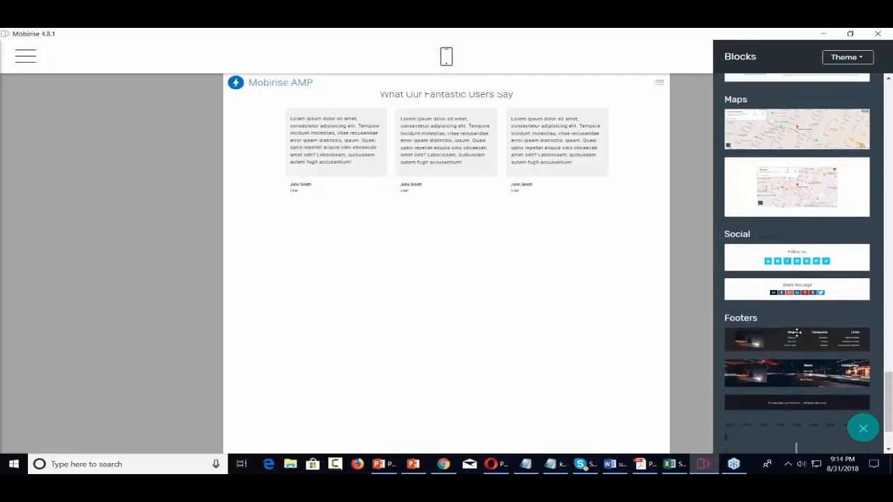
scroll(796, 332, down, 2)
scroll(797, 329, up, 2)
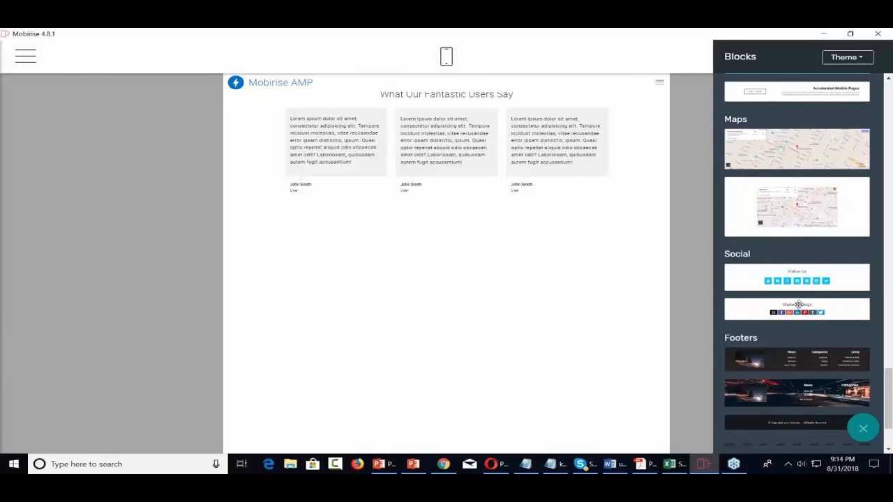
drag(806, 358, 459, 406)
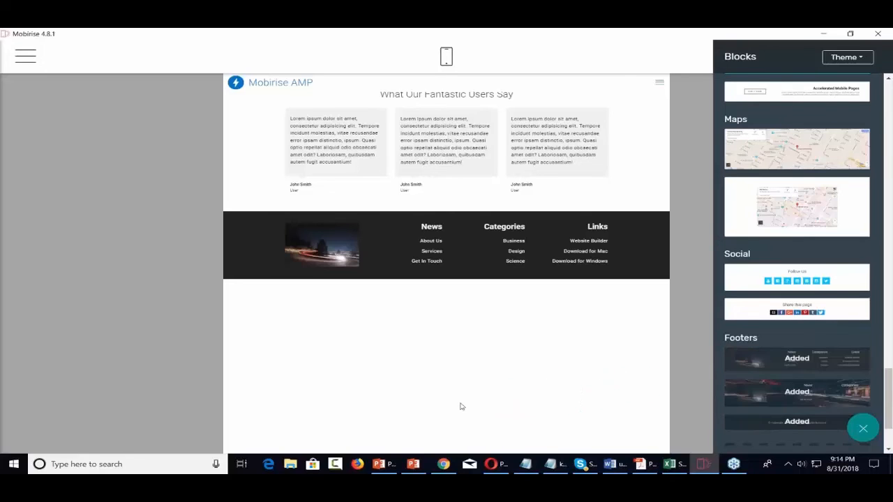
drag(816, 274, 786, 279)
drag(768, 315, 408, 314)
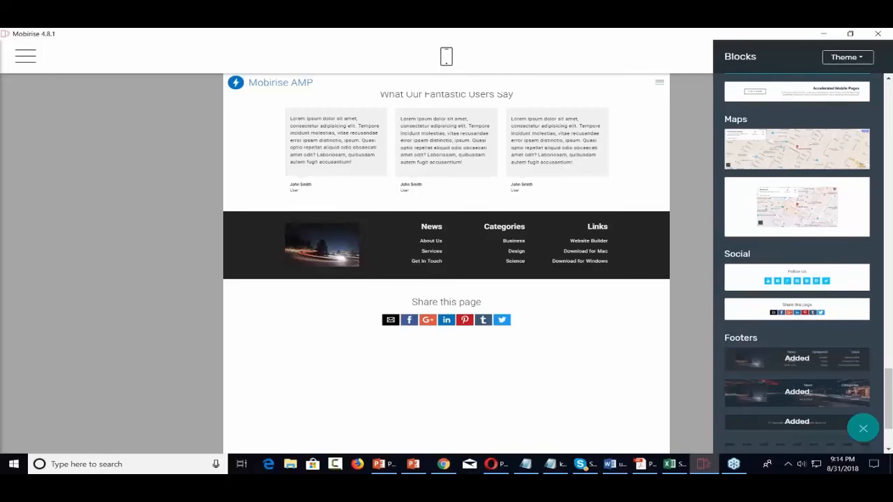
scroll(789, 346, down, 3)
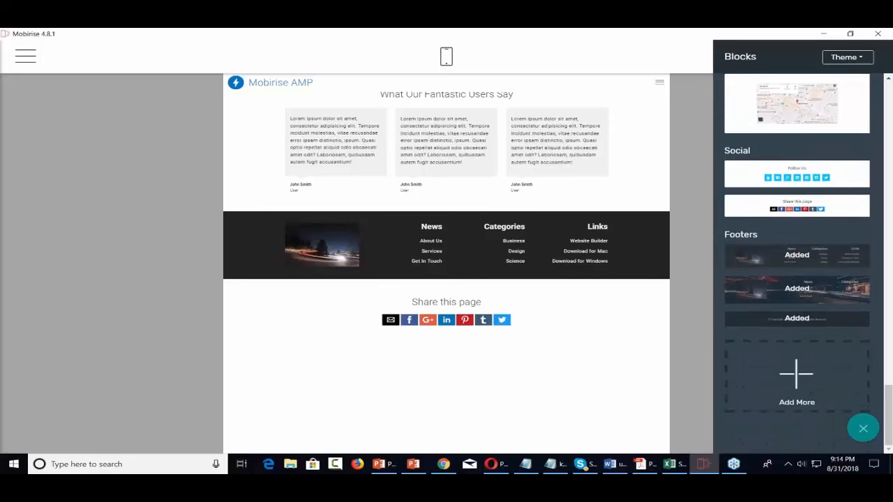
scroll(787, 344, up, 10)
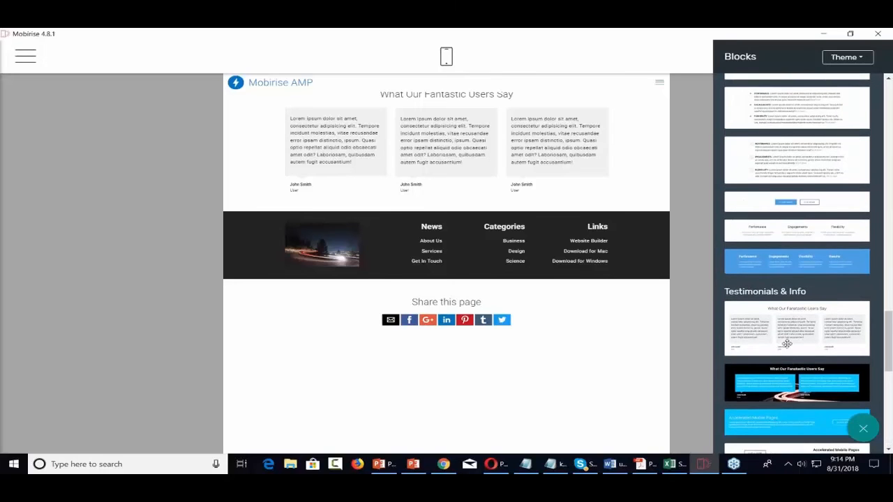
Close the block library and move the Mobirise AMP menu block below the footer
click(680, 328)
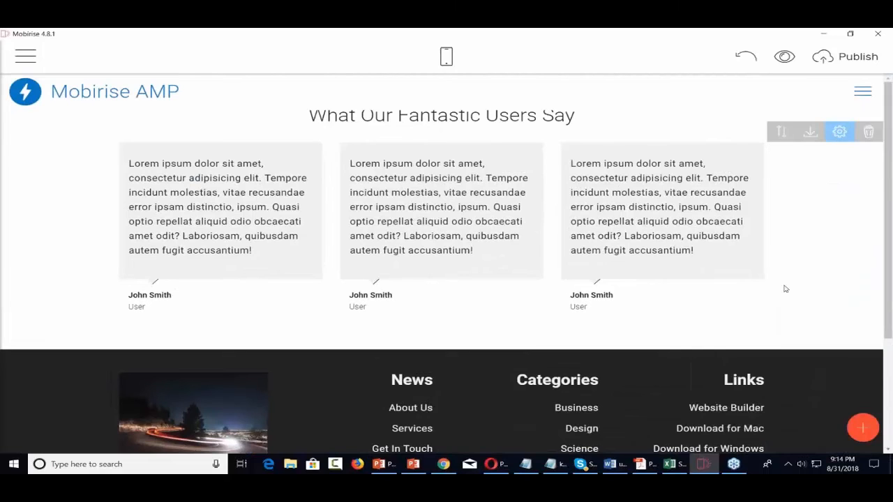
click(781, 132)
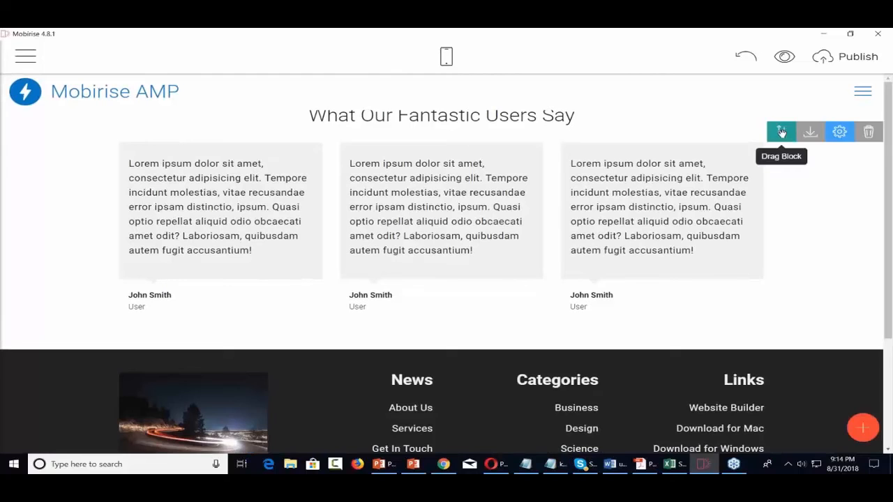
click(782, 132)
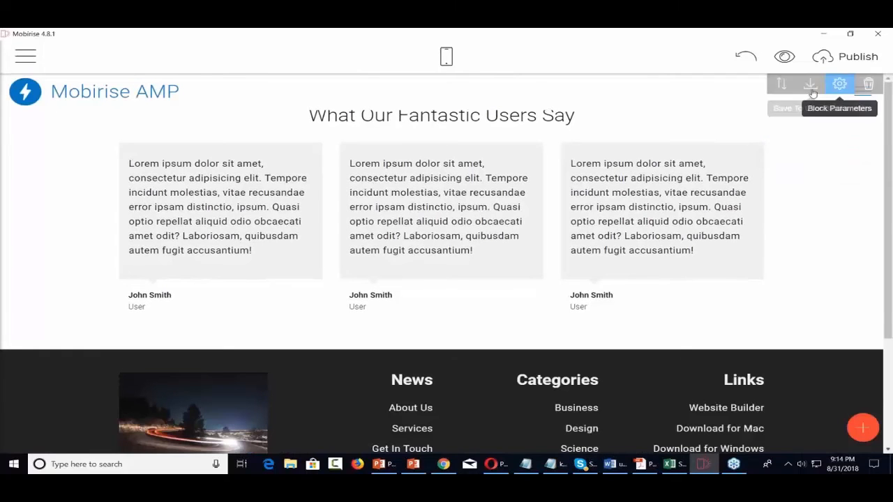
drag(784, 84, 584, 196)
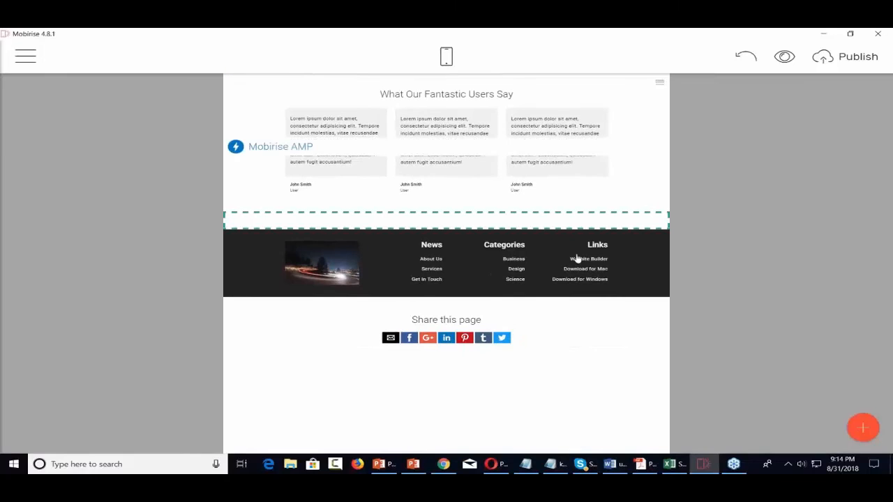
drag(576, 263, 575, 291)
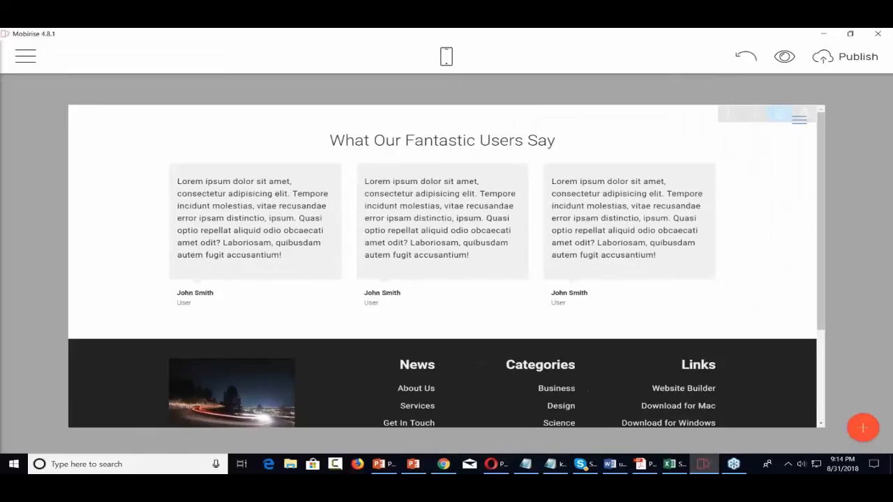
scroll(446, 264, down, 3)
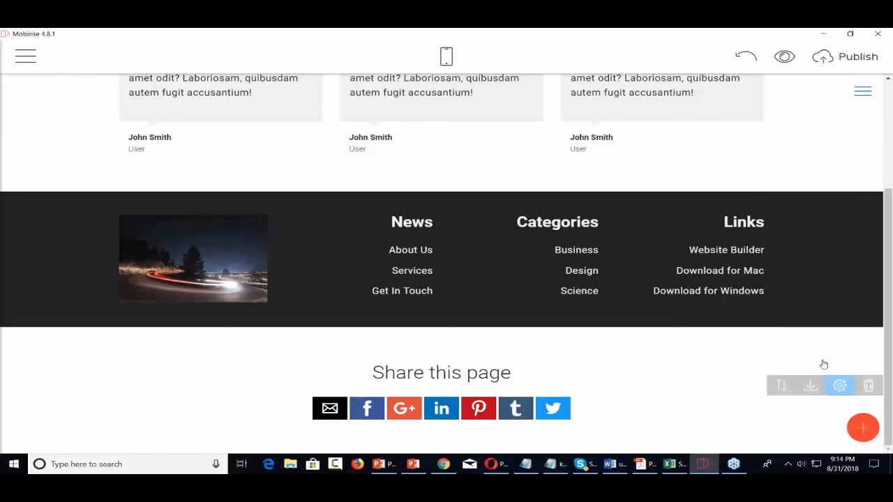
Move the testimonials block, then drag the 'Share this page' block above the testimonials
click(781, 385)
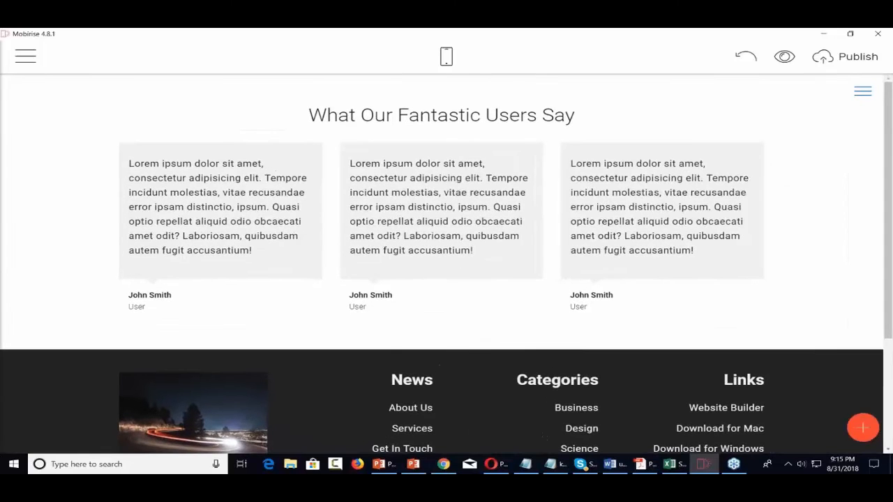
drag(781, 84, 526, 239)
right_click(526, 239)
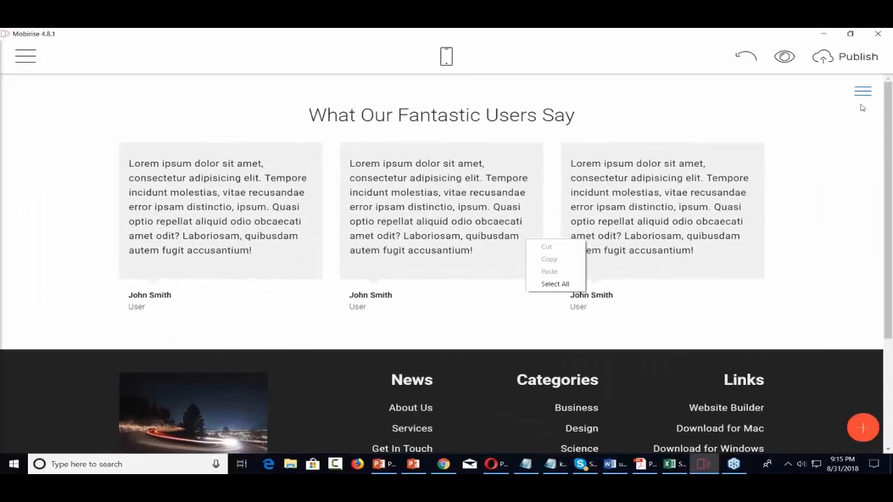
click(783, 360)
click(783, 360)
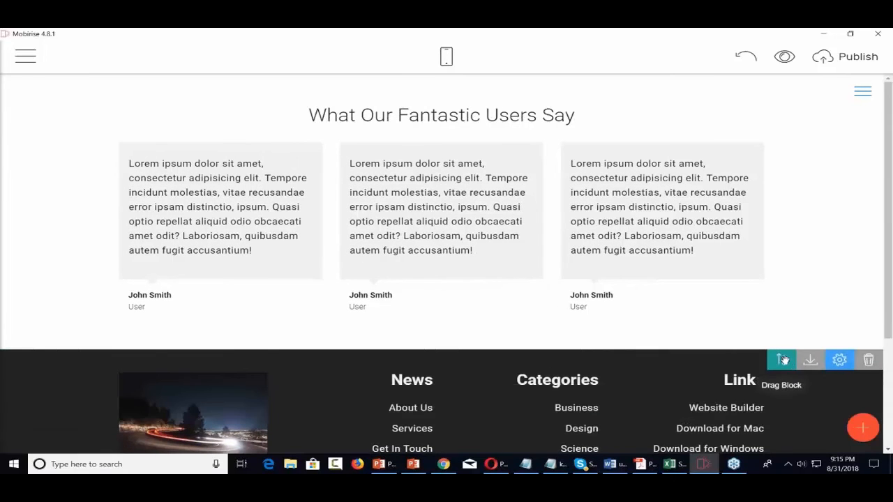
scroll(782, 359, down, 2)
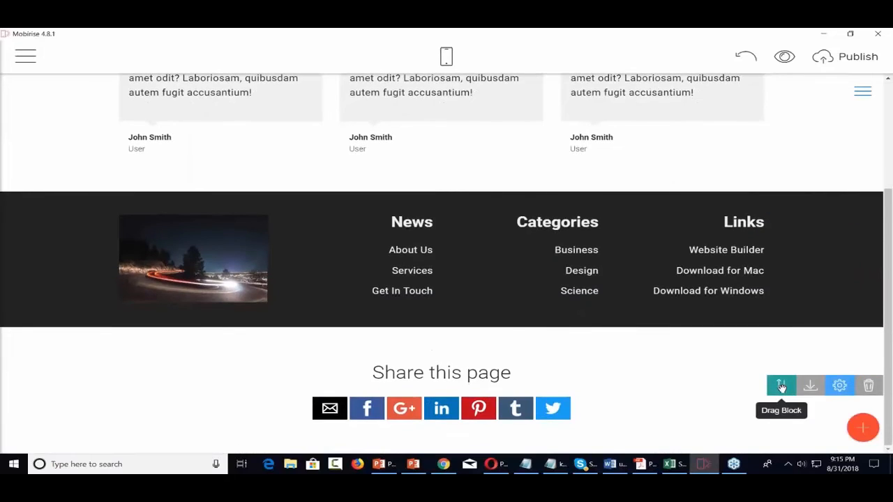
drag(781, 386, 572, 119)
scroll(632, 229, down, 2)
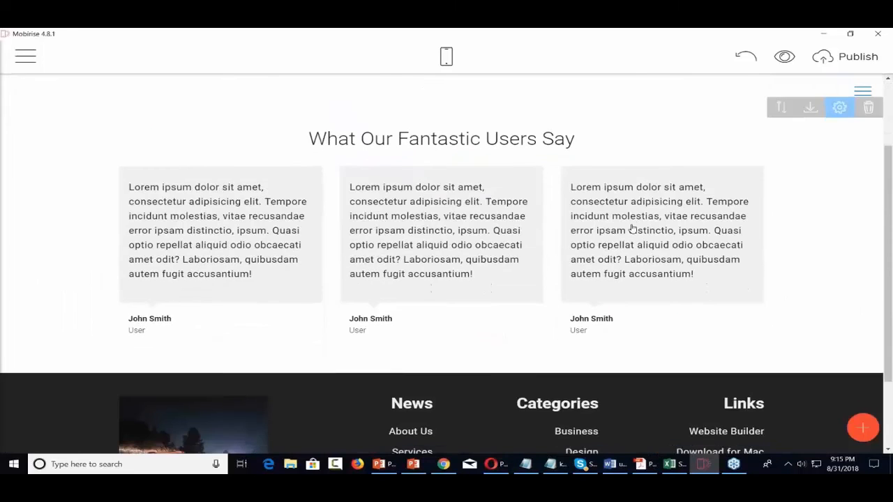
scroll(632, 228, up, 2)
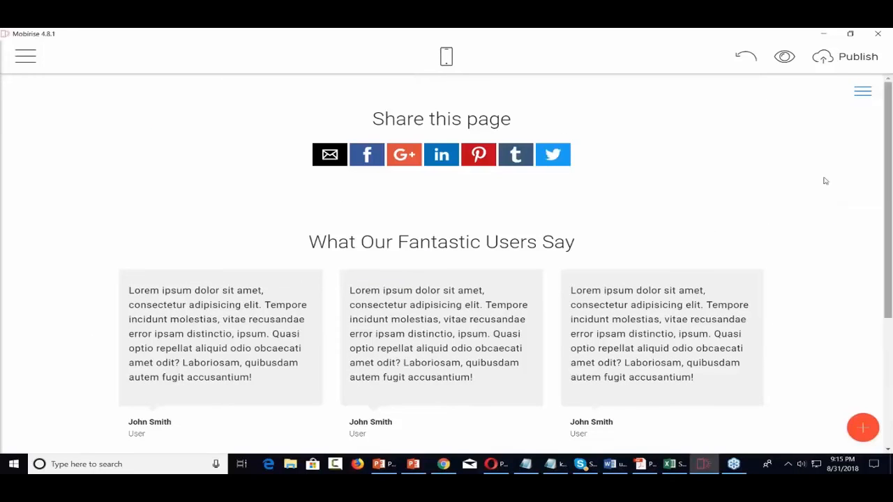
Add a Vimeo Video block above the 'Share this page' bar
click(862, 426)
scroll(804, 327, down, 10)
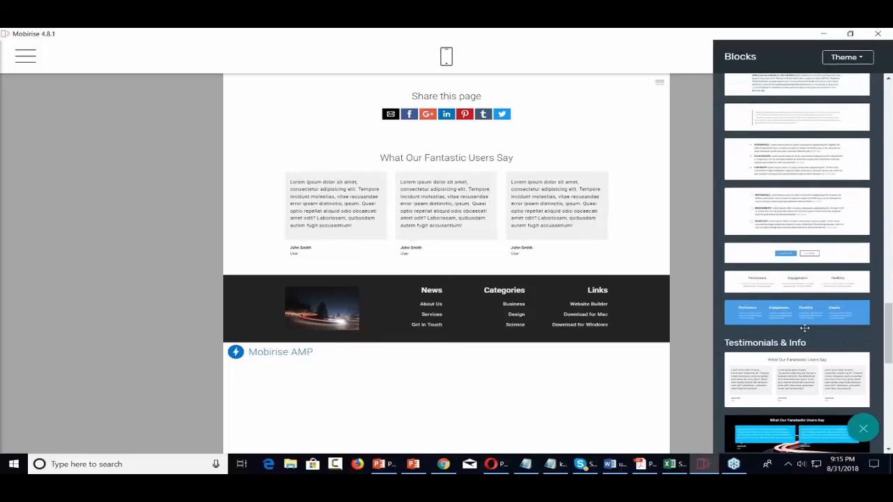
scroll(804, 327, up, 3)
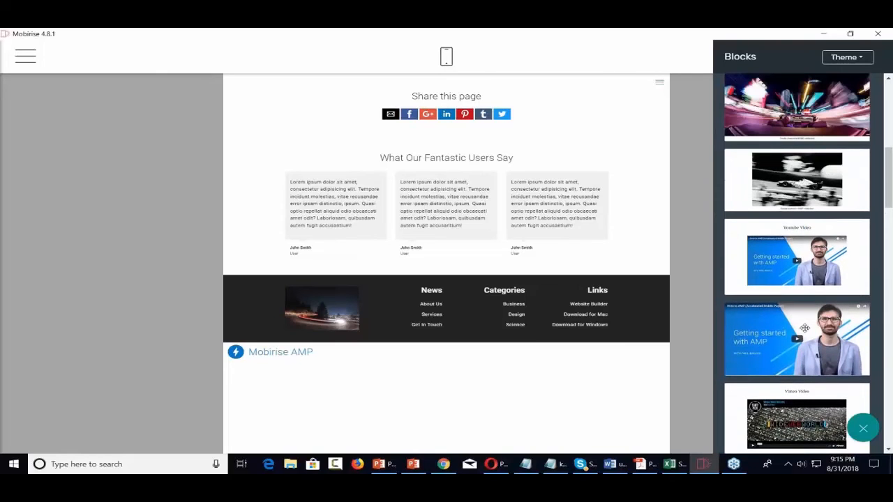
scroll(804, 327, up, 3)
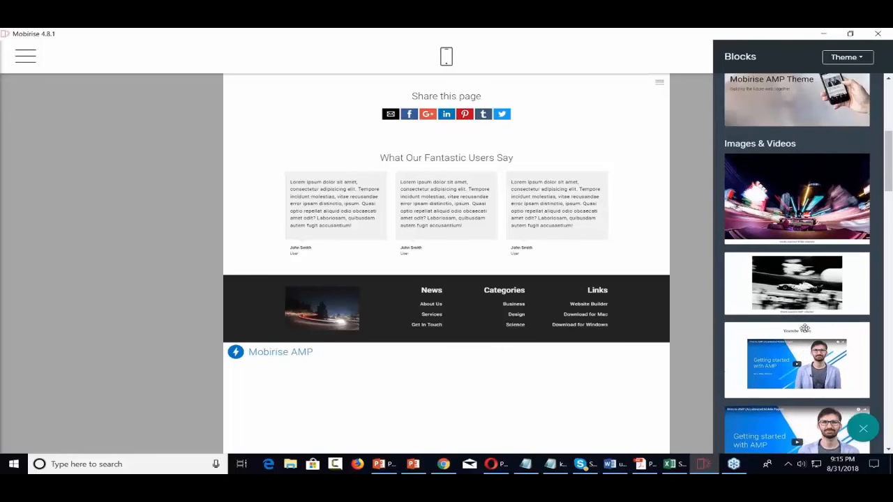
scroll(805, 327, down, 5)
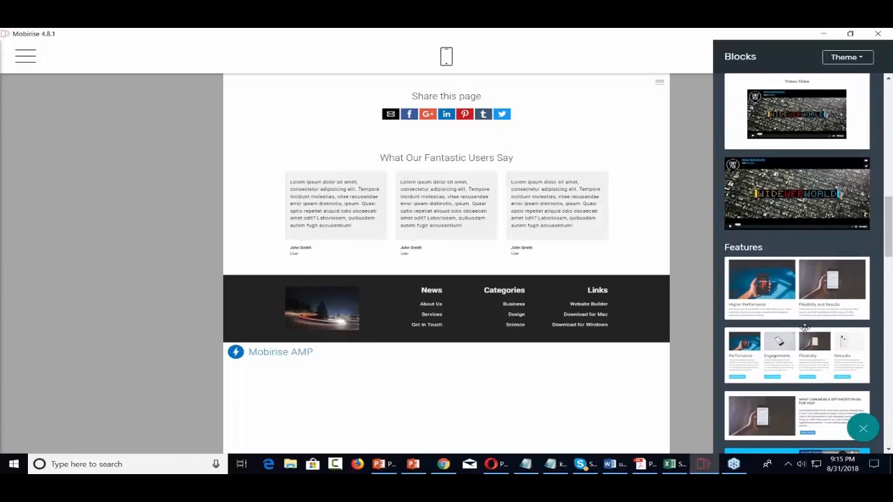
scroll(805, 327, down, 3)
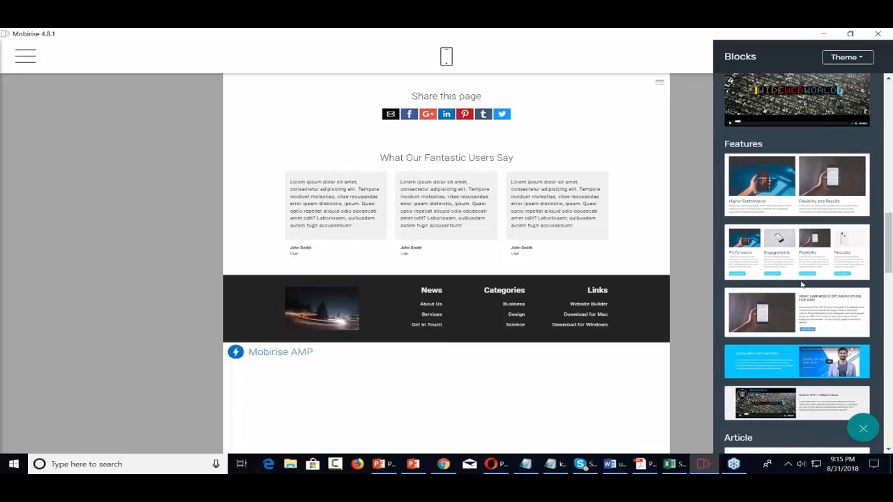
scroll(802, 284, up, 8)
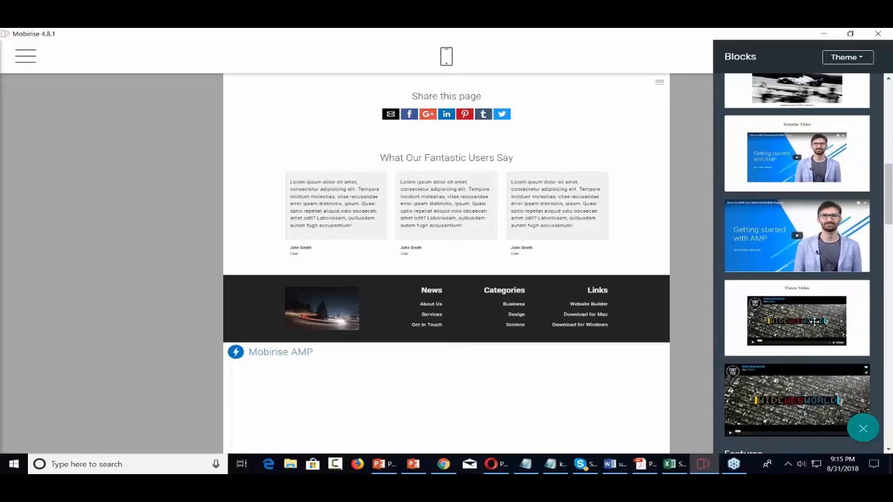
drag(814, 320, 451, 103)
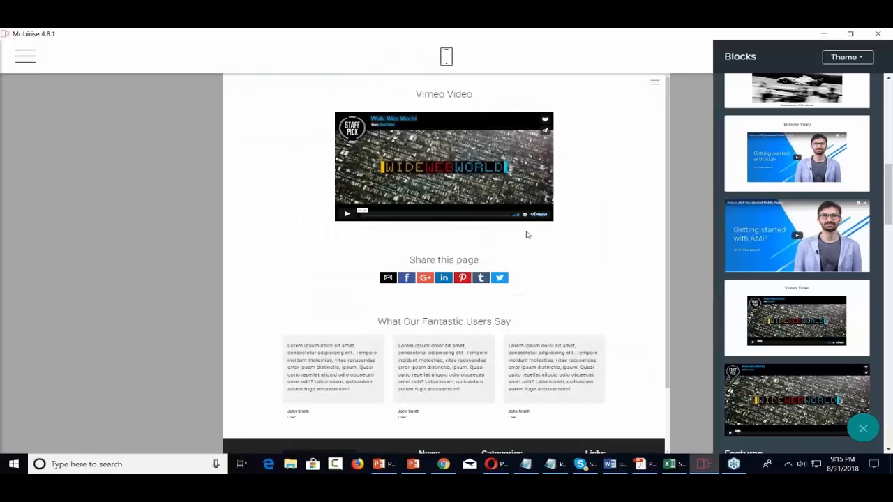
Play the embedded Vimeo clip as a preview, then delete the Vimeo Video block
scroll(523, 248, down, 1)
scroll(523, 249, up, 1)
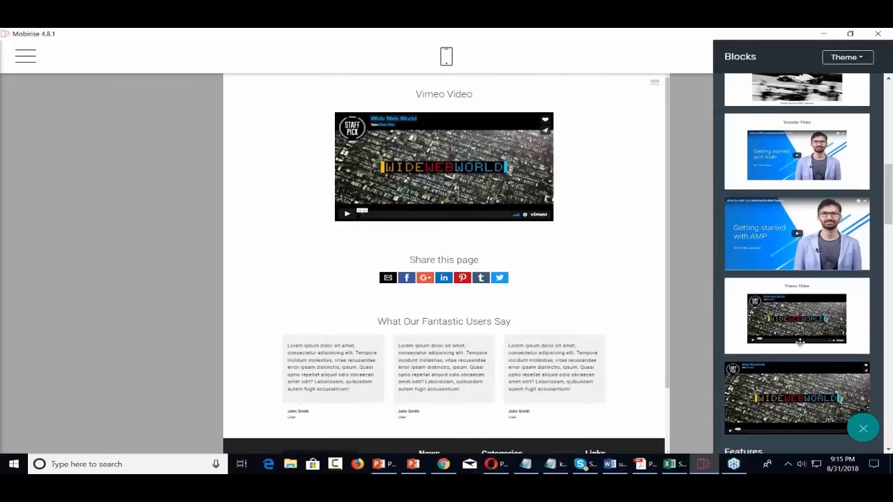
scroll(774, 314, down, 3)
scroll(761, 296, up, 2)
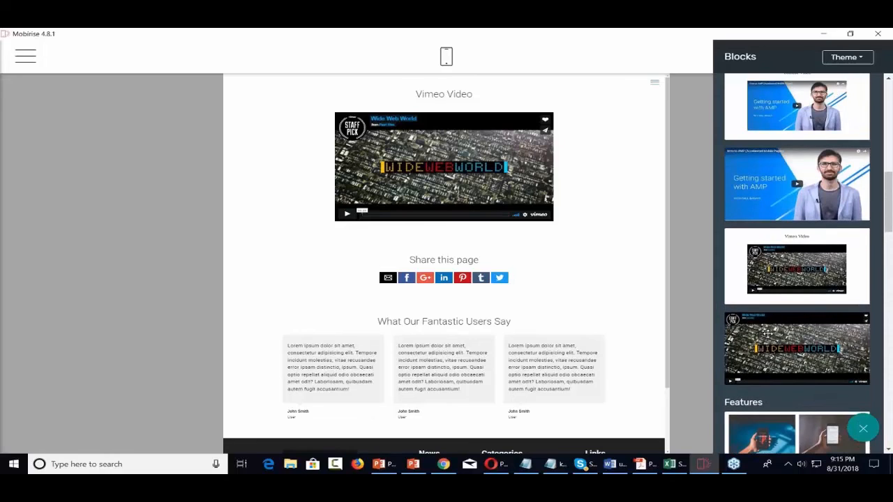
scroll(766, 334, up, 5)
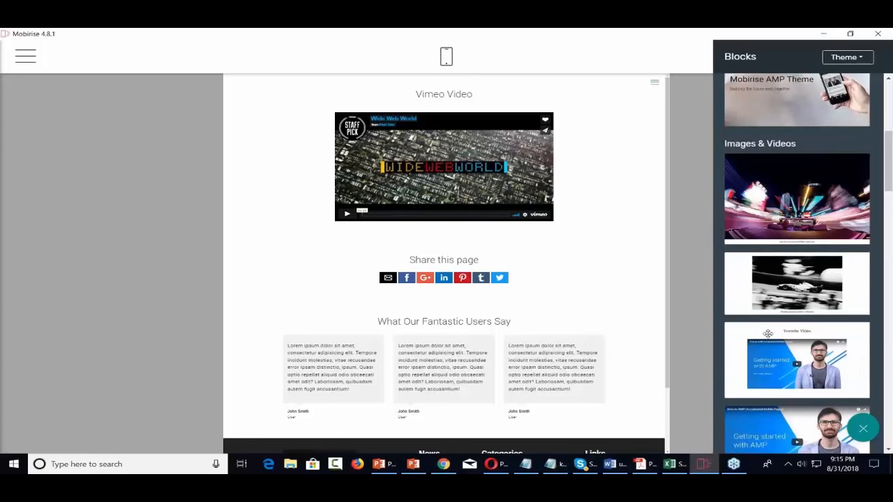
scroll(767, 333, up, 2)
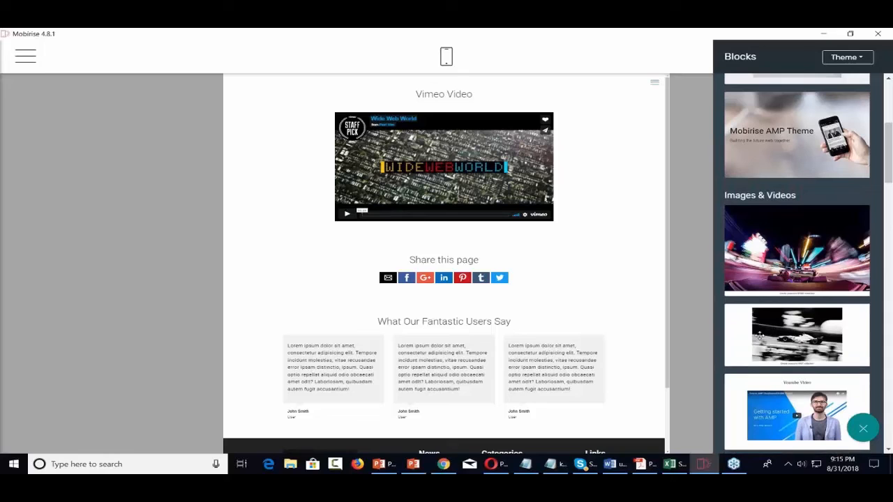
click(347, 214)
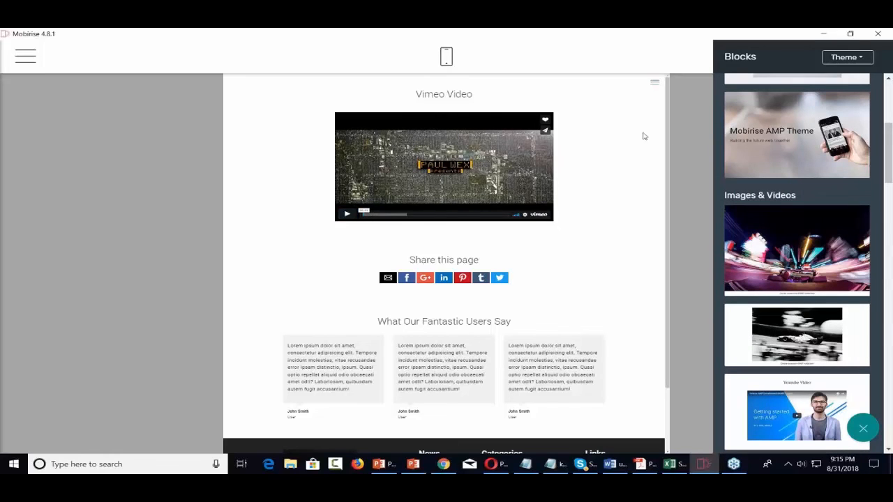
click(614, 171)
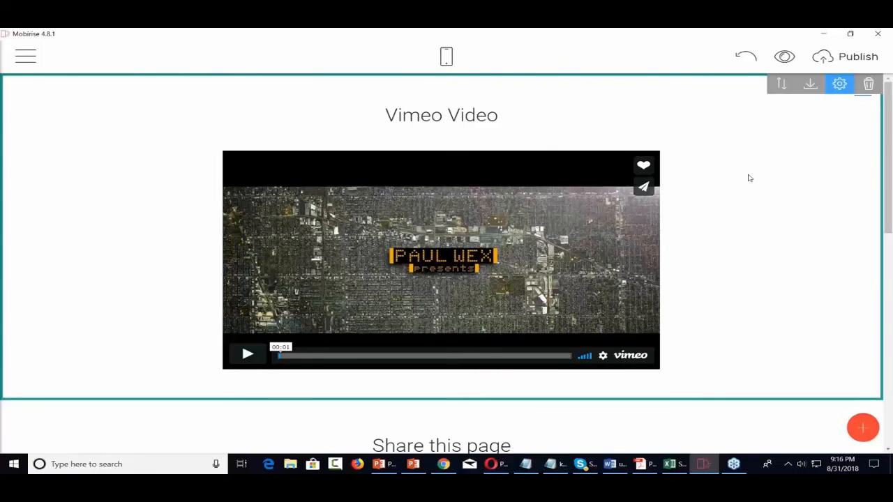
click(868, 84)
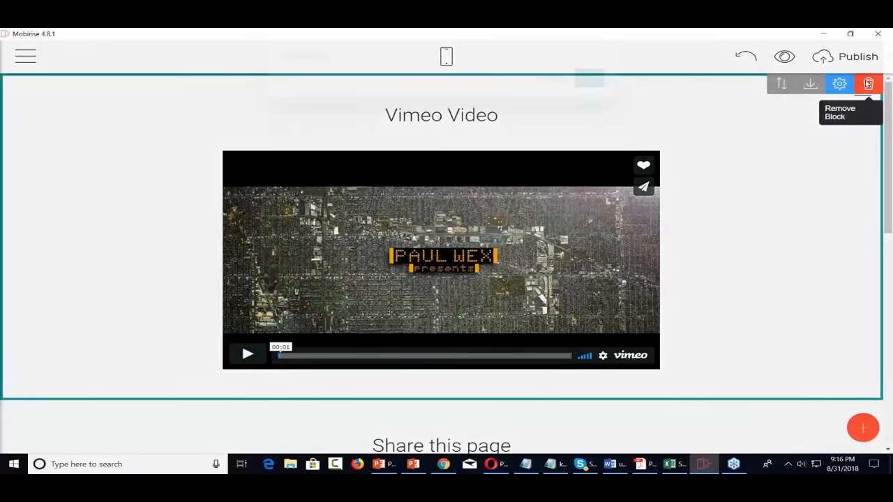
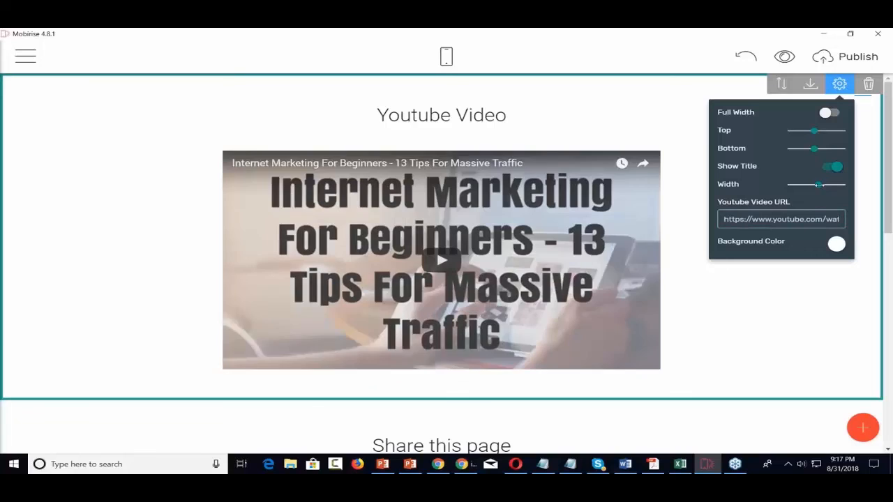
Drag the Youtube Video block's Width slider to 88 to enlarge the embedded video
drag(819, 185, 834, 184)
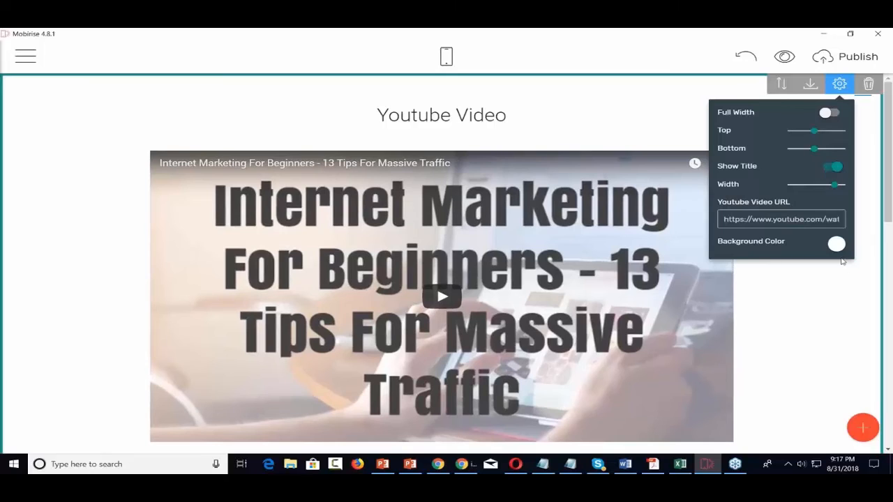
Fill the Youtube Video section background with light cyan (#7ae6ff)
click(836, 244)
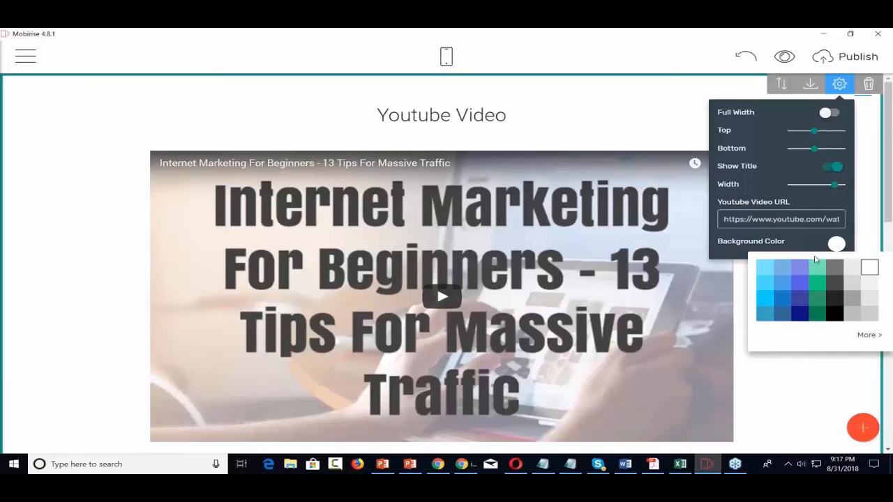
click(765, 269)
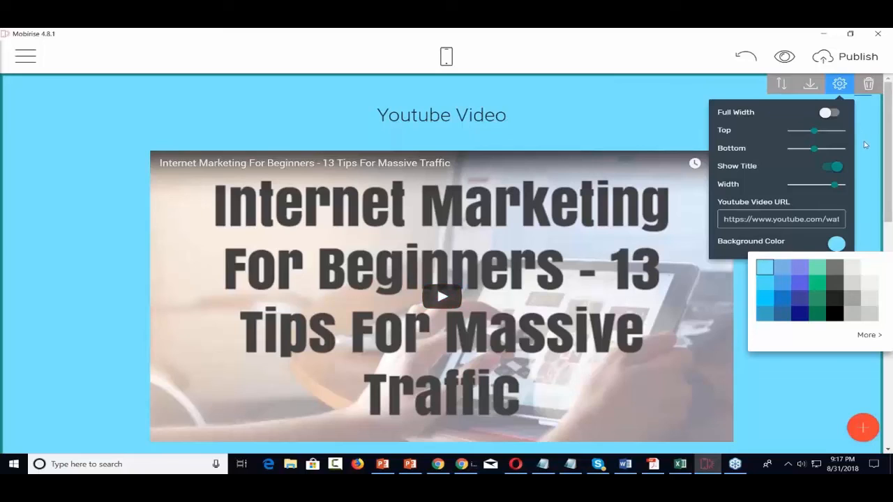
click(874, 340)
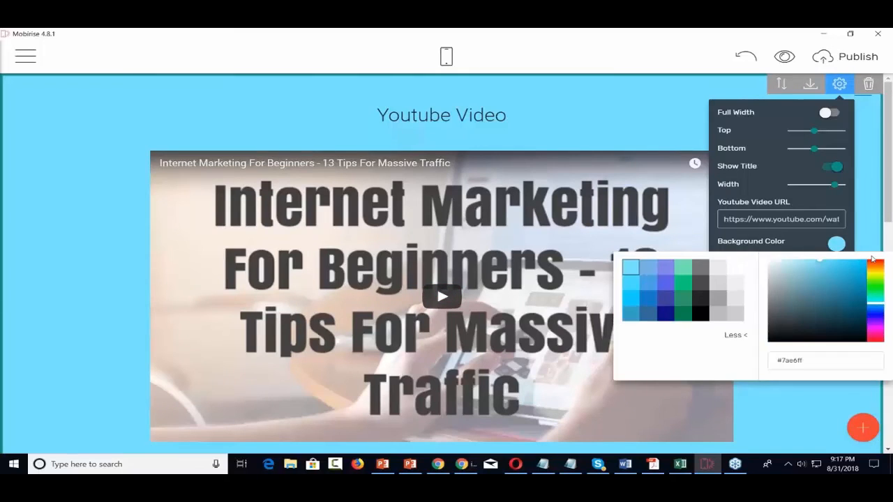
click(871, 213)
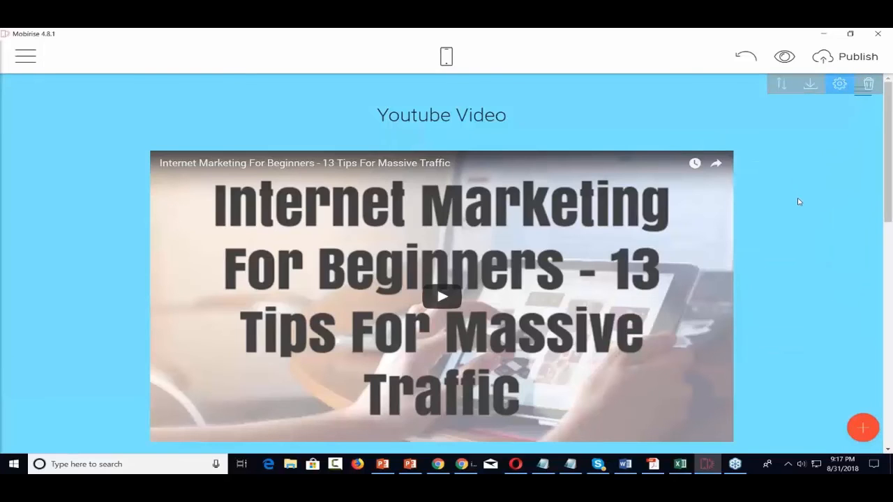
Preview the page in Chrome, look over the cyan video section, then minimize the browser
click(784, 57)
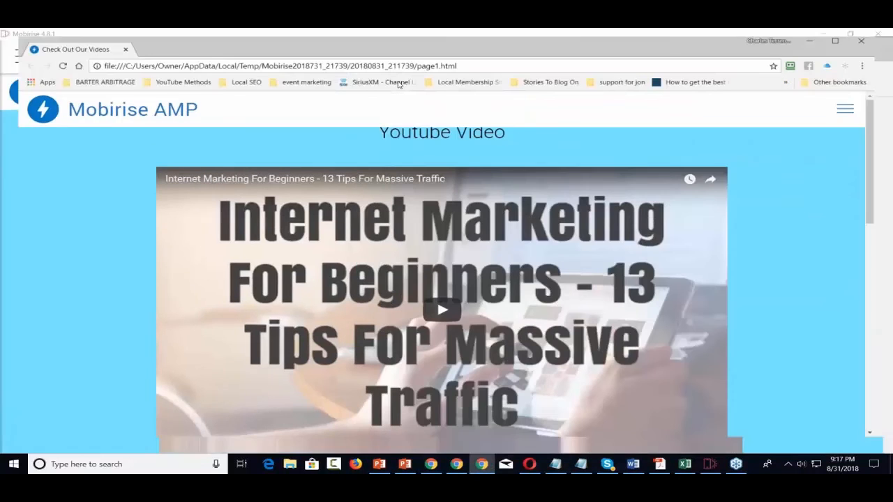
scroll(848, 203, down, 2)
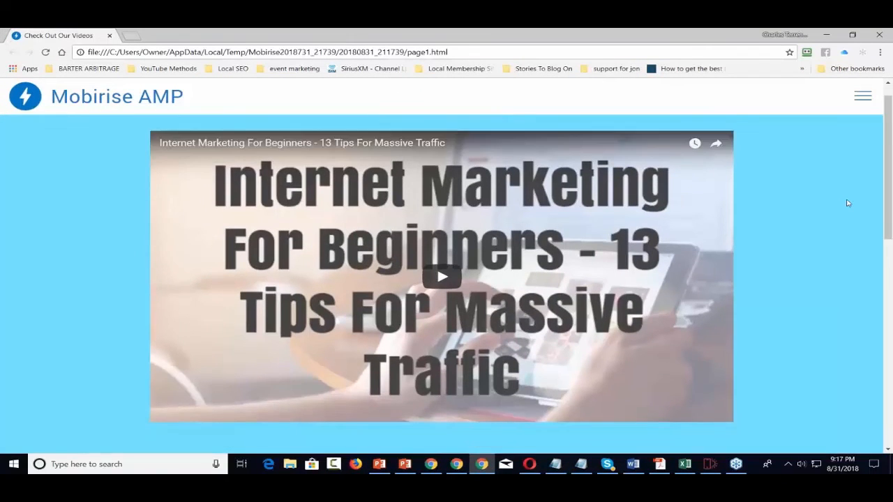
scroll(848, 203, up, 2)
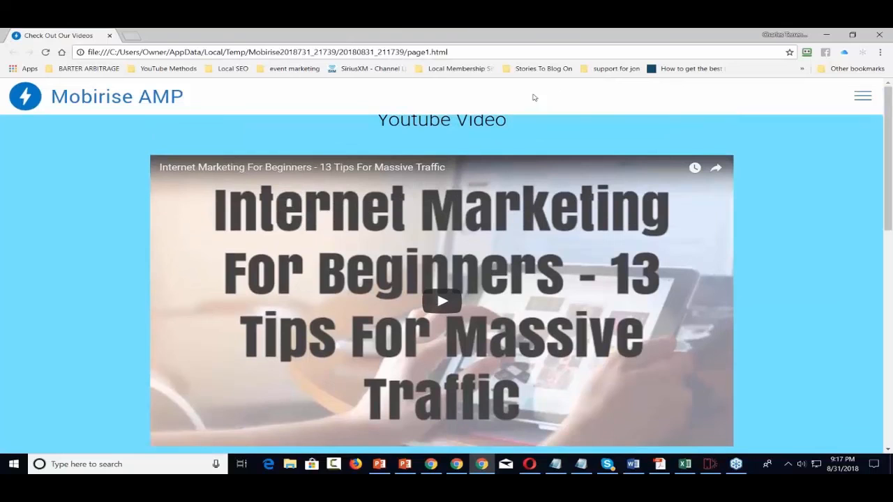
click(829, 34)
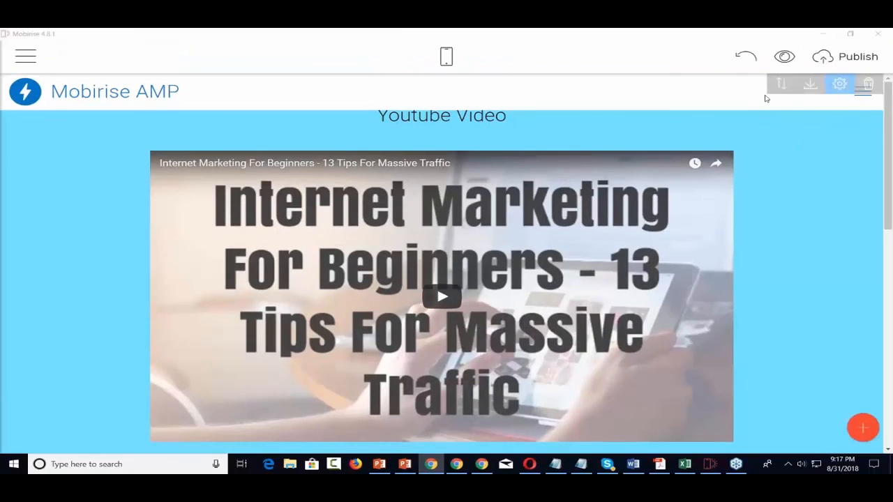
Try a taller menu logo and toggle Show Logo, then delete the Mobirise AMP menu block
click(841, 84)
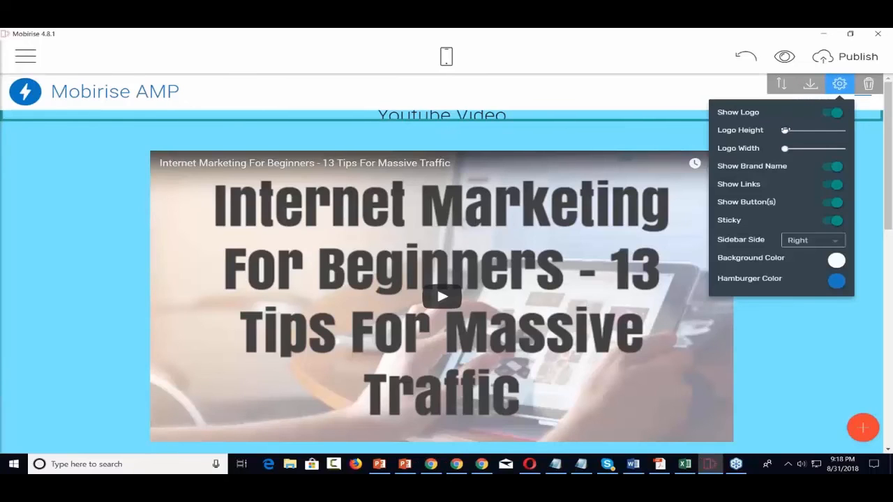
mouse_move(785, 130)
mouse_down()
mouse_move(803, 130)
mouse_move(768, 131)
mouse_up()
click(826, 114)
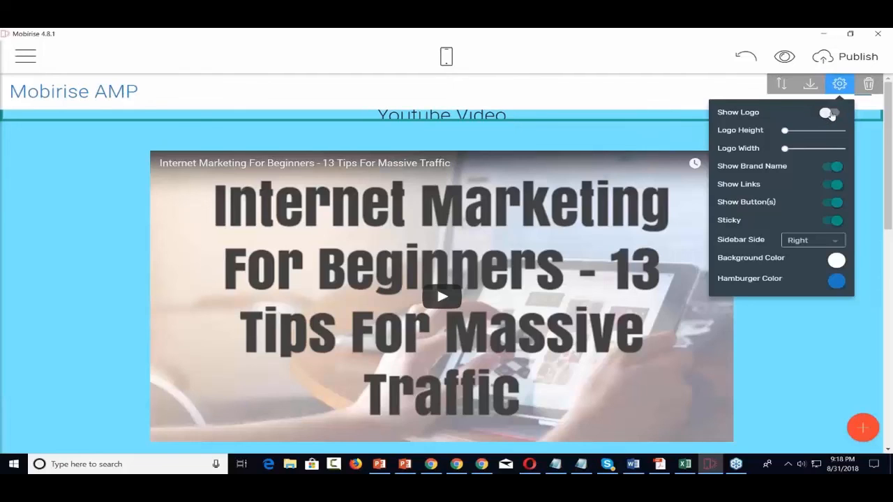
click(830, 114)
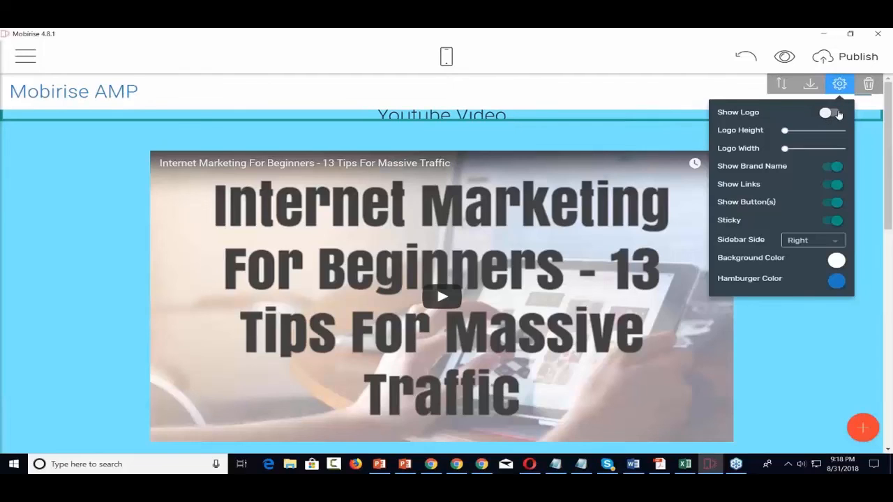
click(868, 84)
click(594, 95)
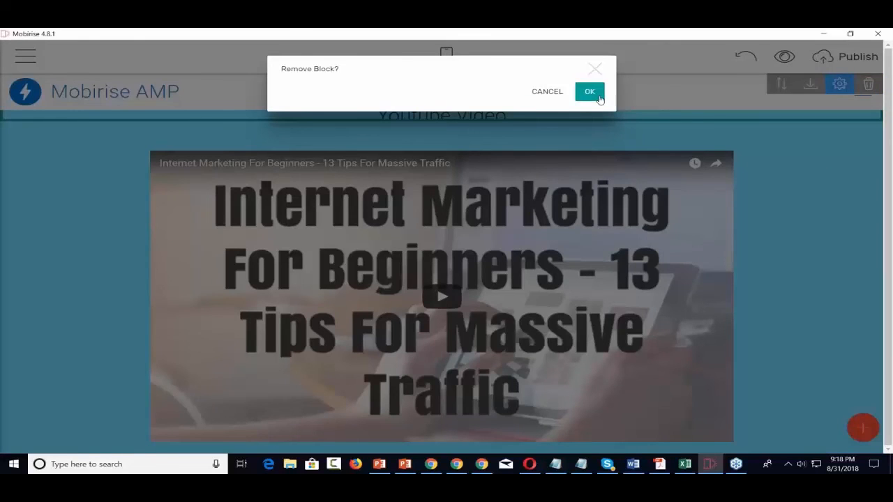
Drag a fresh Menu block from the Blocks panel onto the Youtube Video page
scroll(753, 164, down, 10)
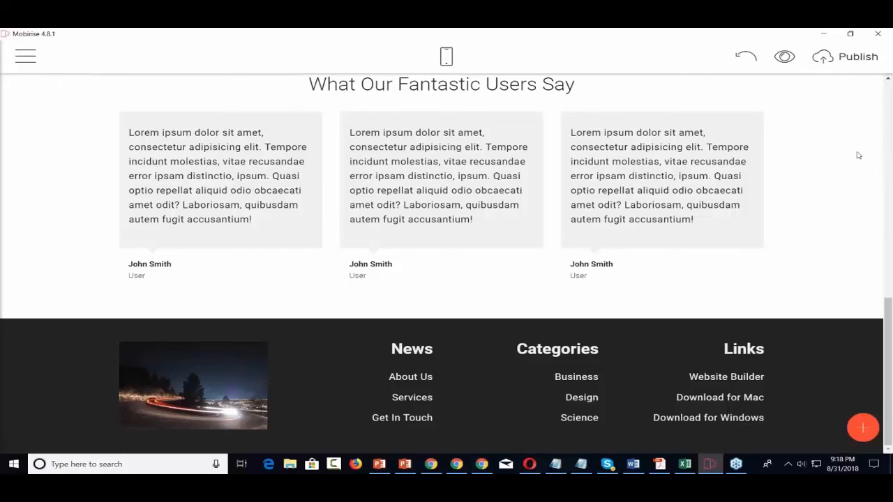
click(862, 428)
scroll(807, 304, up, 5)
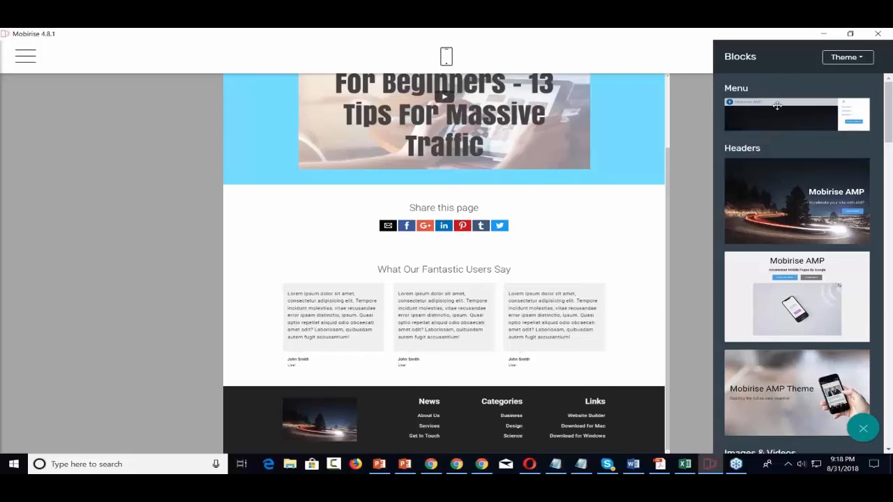
drag(776, 108, 454, 439)
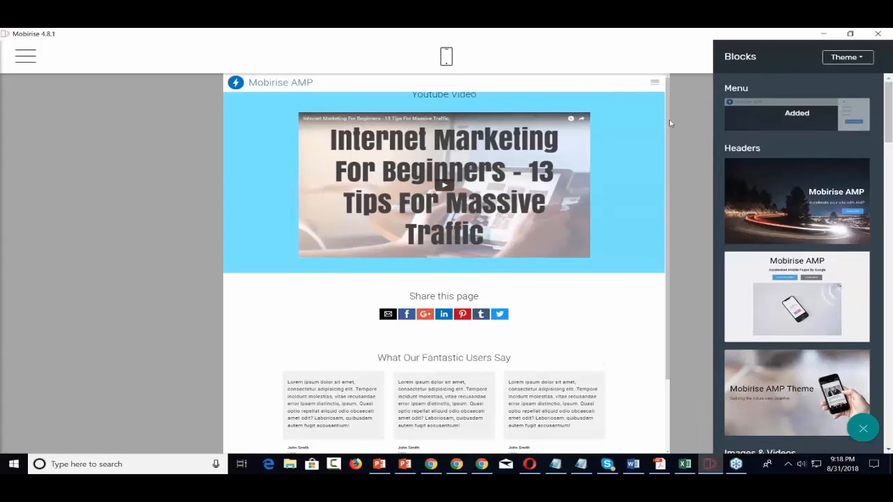
click(576, 83)
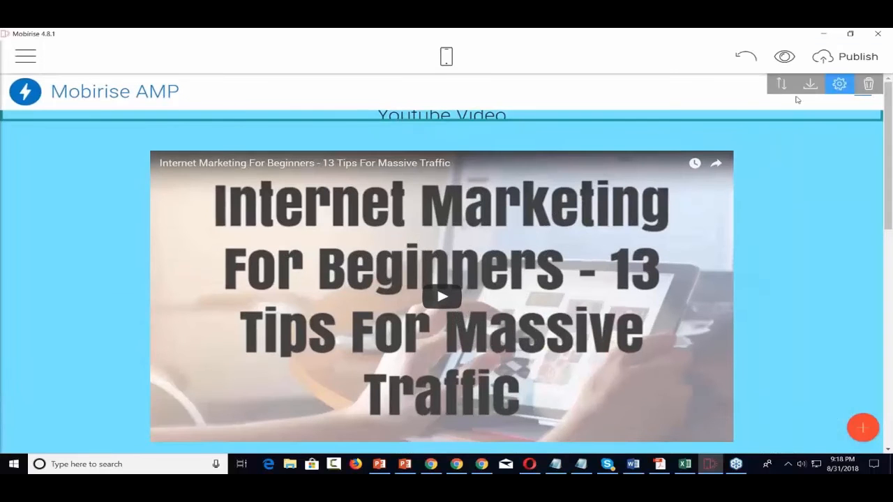
click(782, 85)
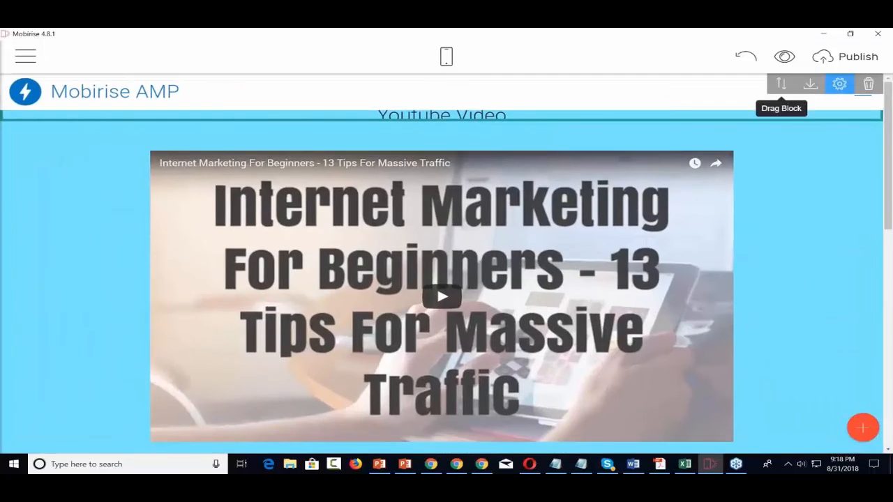
Move the new block toward the top and delete the empty block below the footer
drag(782, 85, 612, 440)
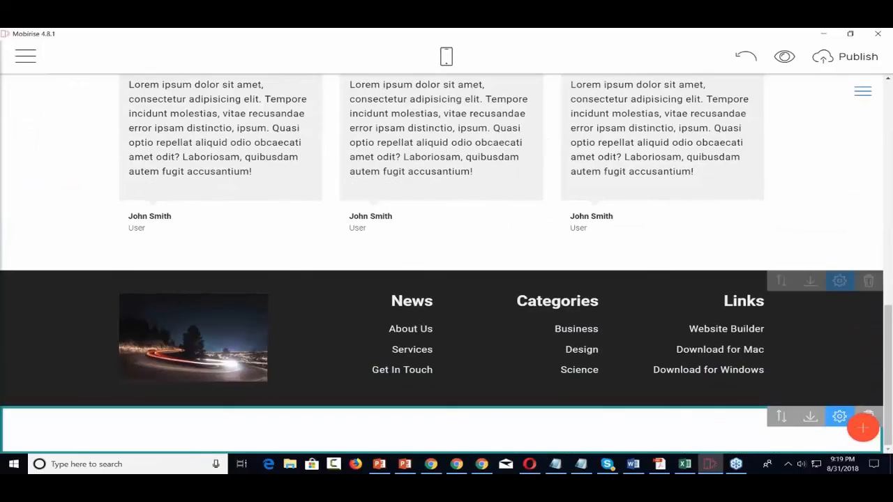
scroll(540, 438, up, 10)
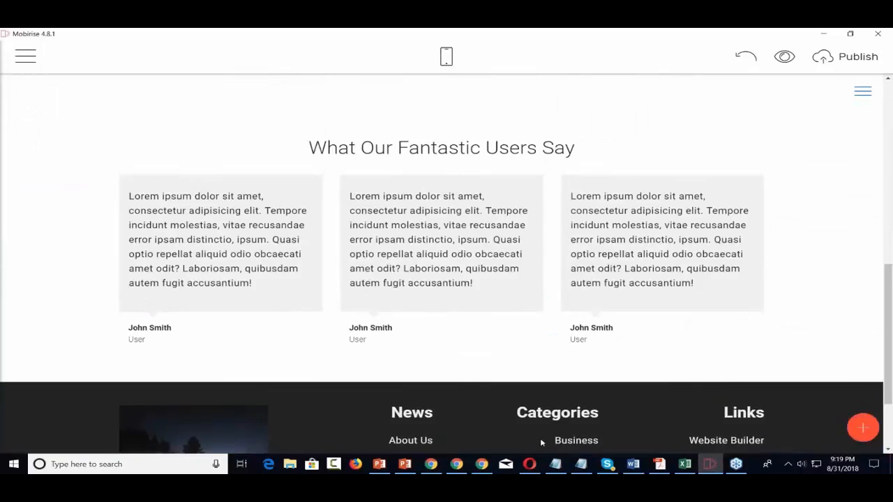
scroll(540, 433, down, 10)
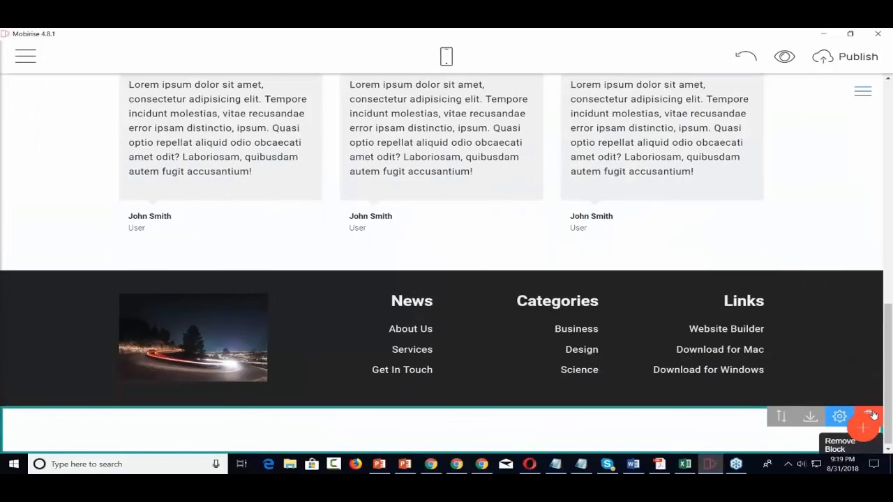
click(870, 415)
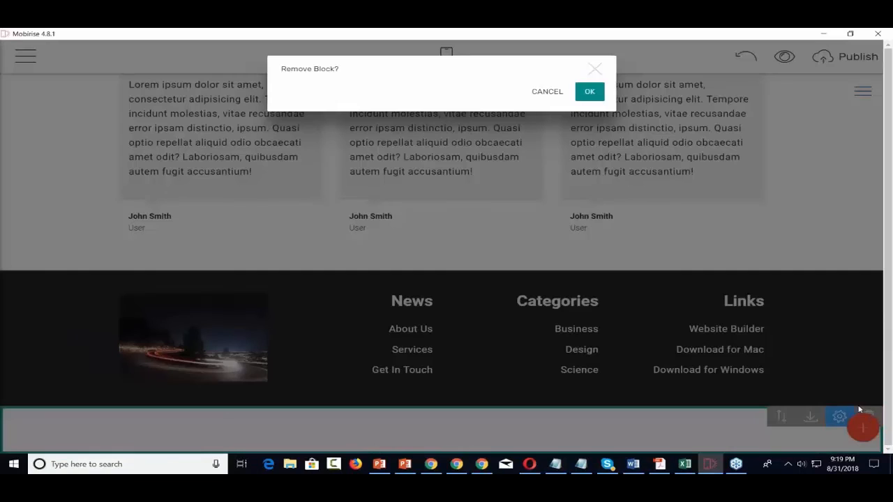
click(589, 92)
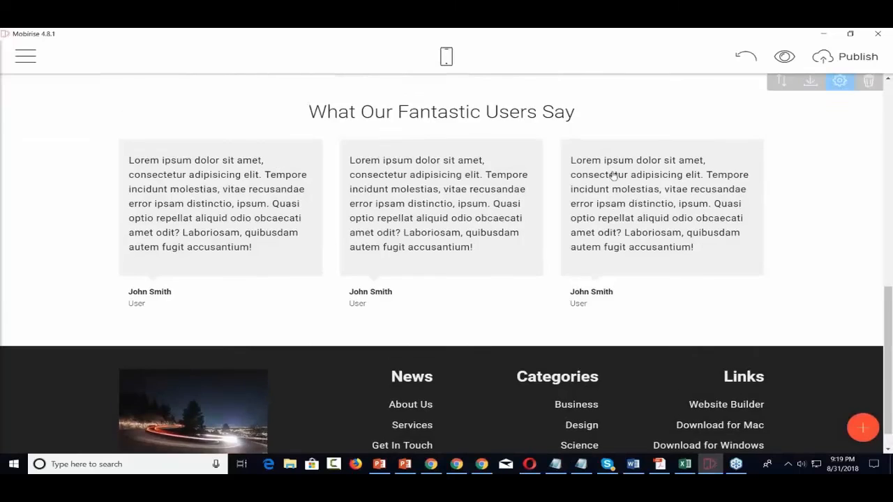
scroll(613, 175, up, 10)
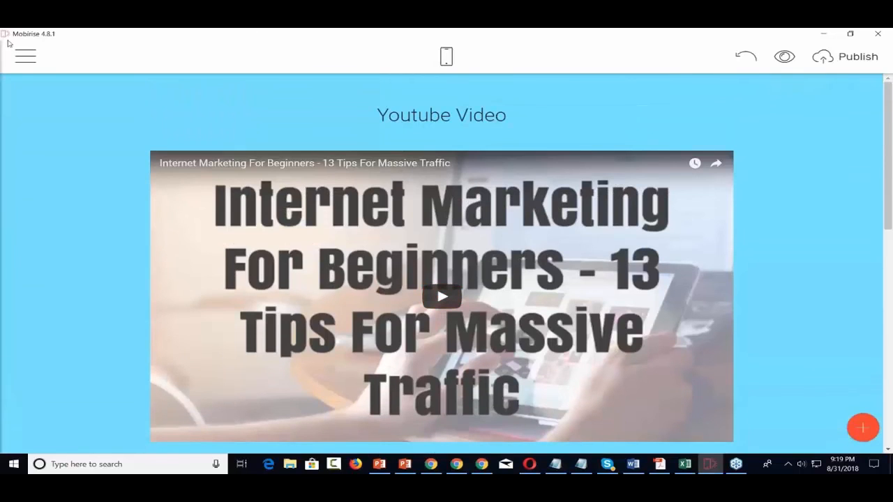
Switch to editing the Home page from the Pages list
click(27, 56)
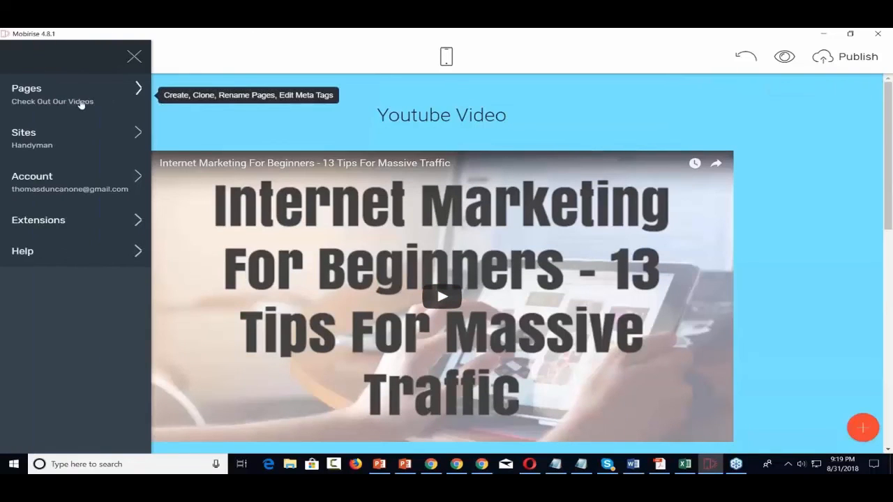
click(139, 94)
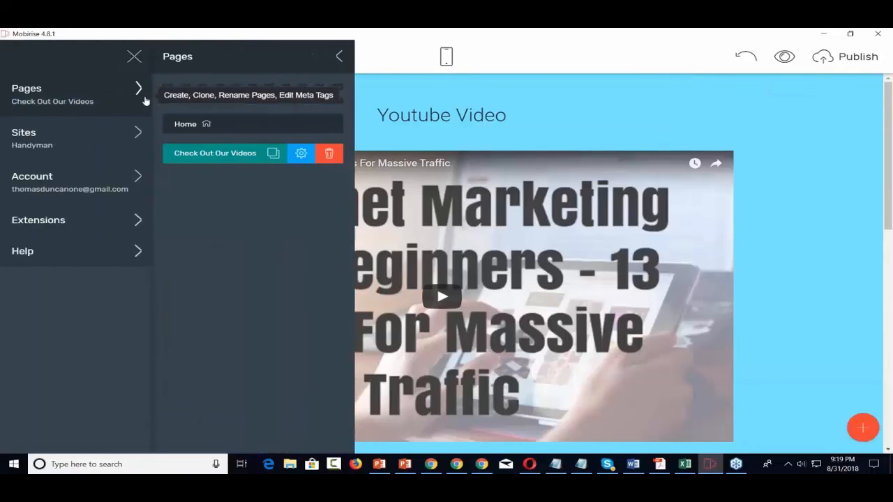
click(199, 130)
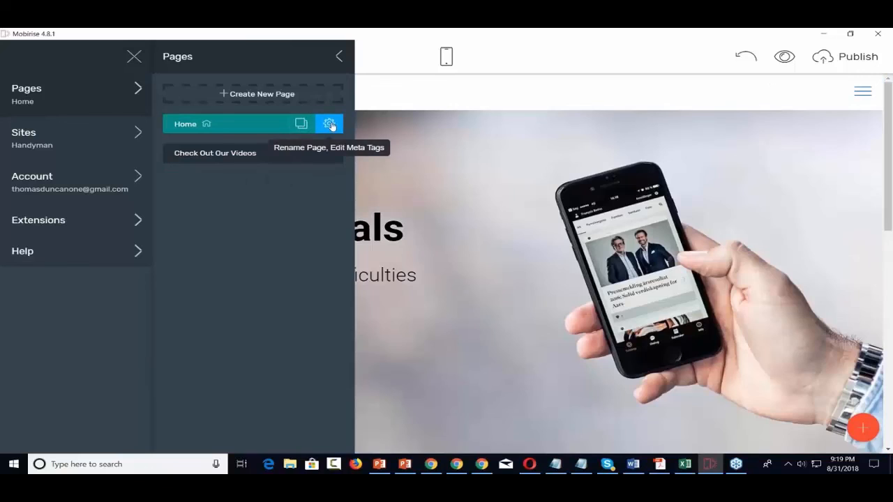
click(522, 93)
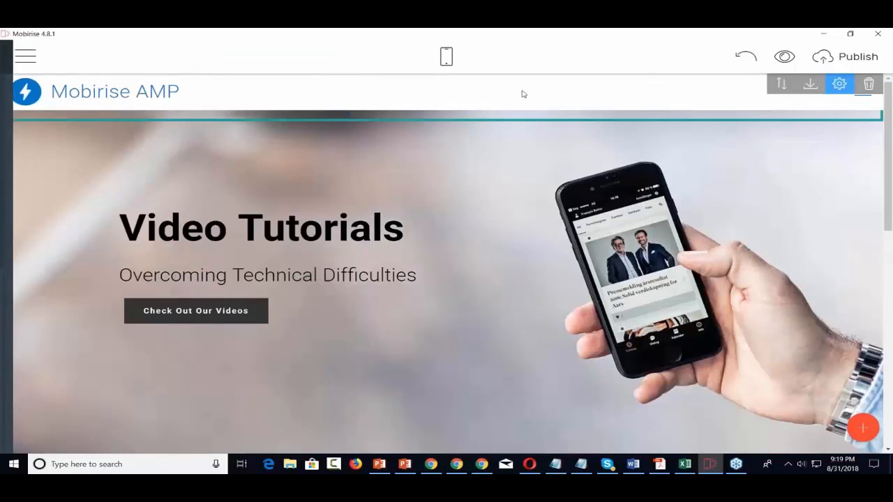
Insert a Page link on the button targeting the 'Check Out Our Videos' site page
click(196, 311)
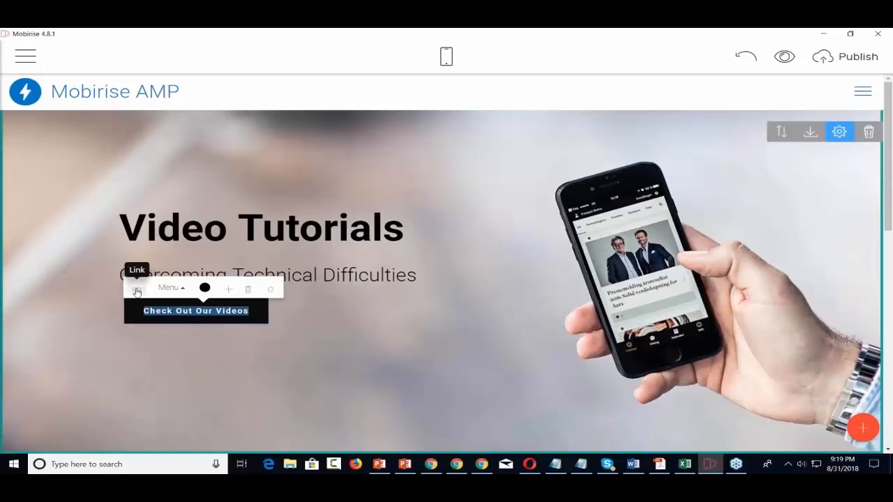
click(137, 288)
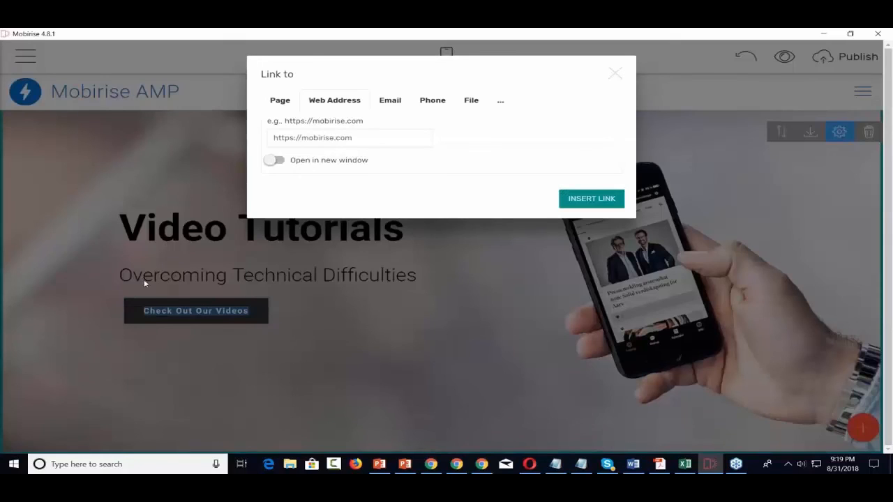
click(280, 101)
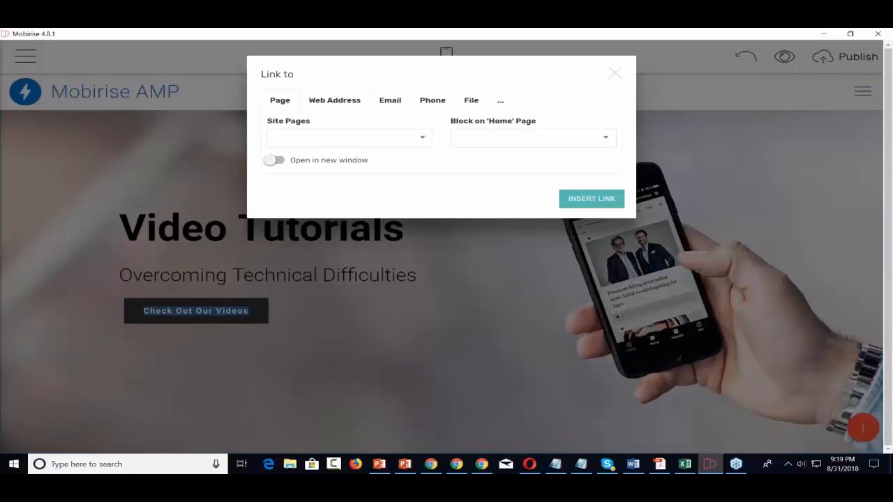
click(419, 138)
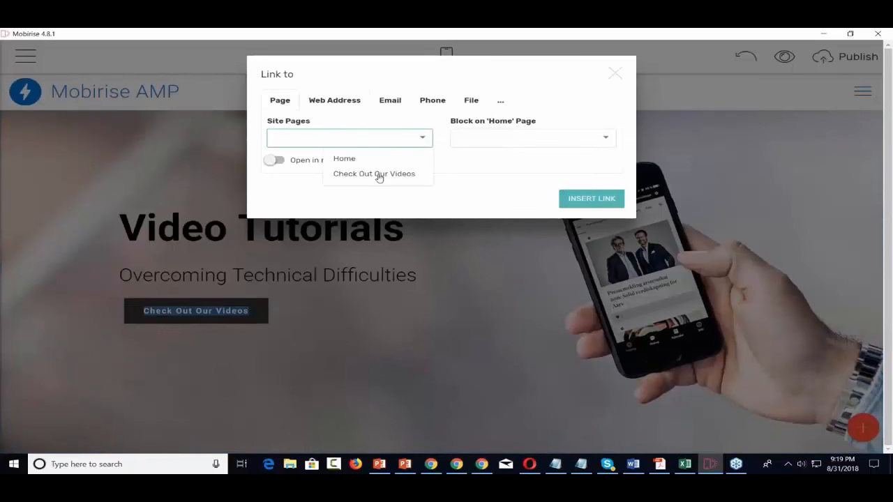
click(378, 175)
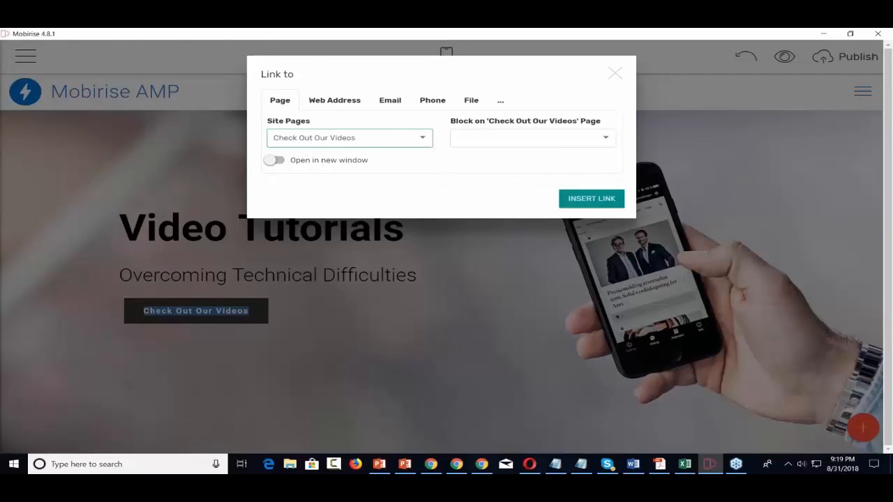
click(588, 199)
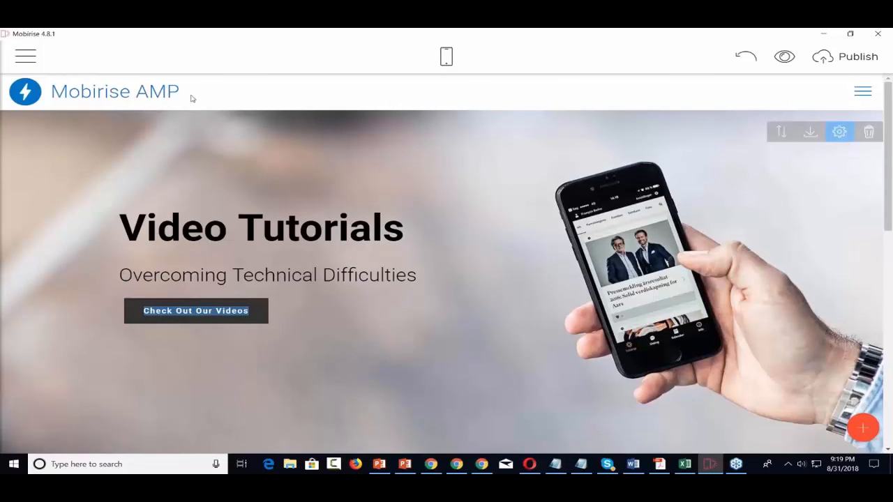
Rename the brand to 'Video Tutorials' and inspect the logo's crop options without changes
drag(189, 91, 52, 92)
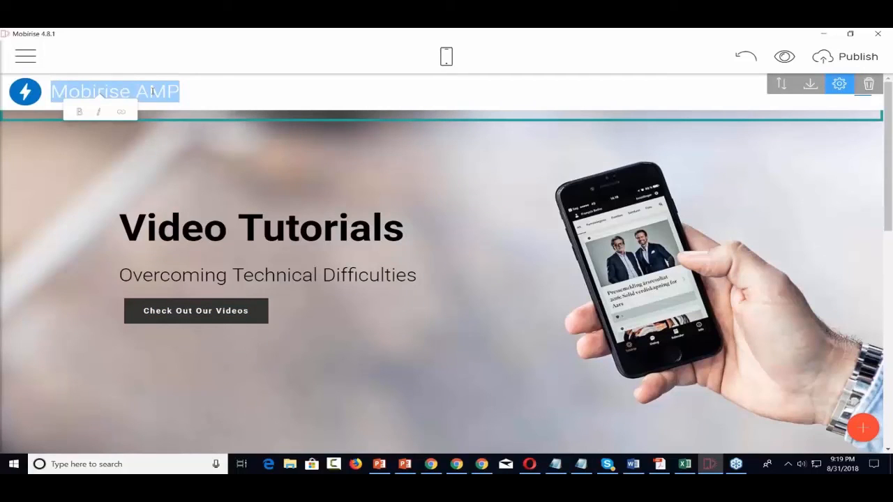
text(Video)
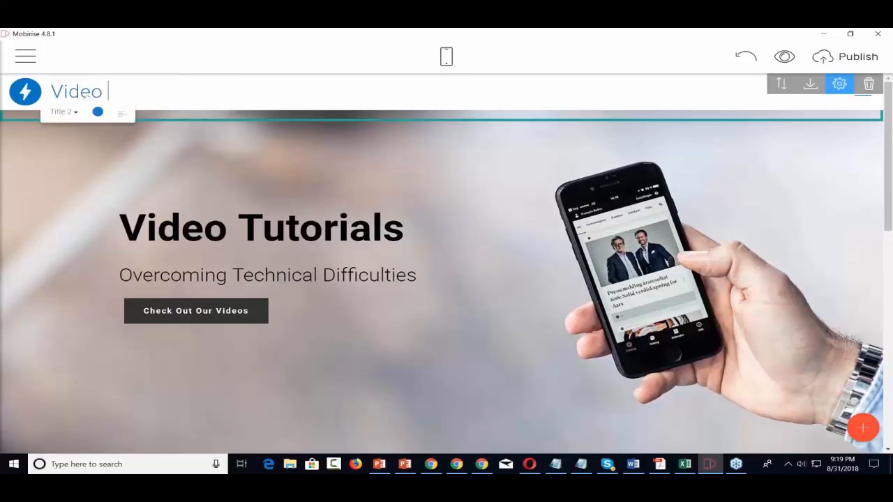
text( Tutorials)
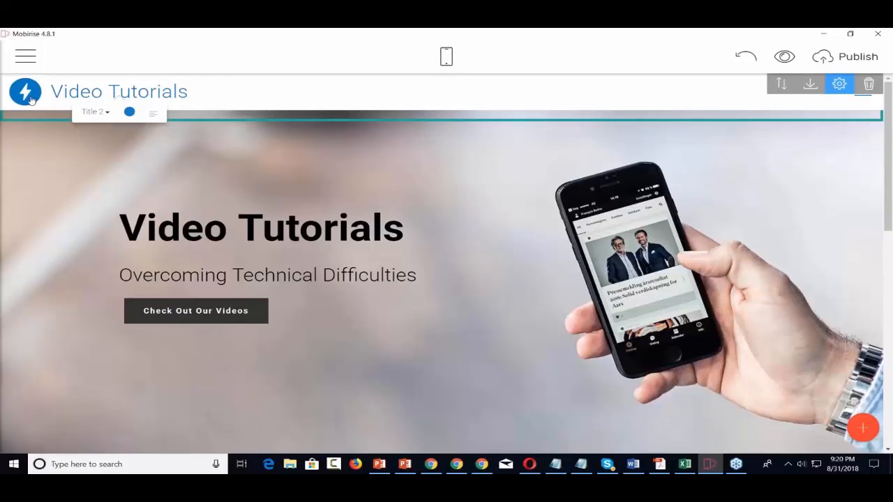
click(26, 93)
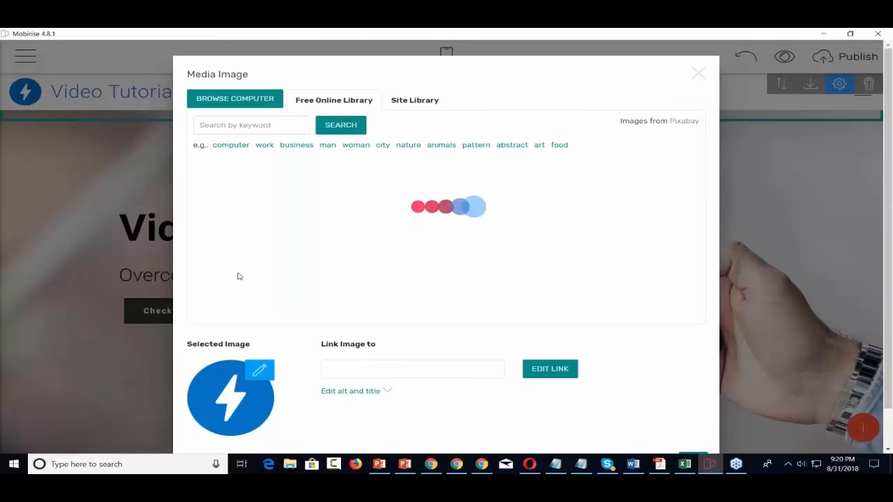
click(260, 372)
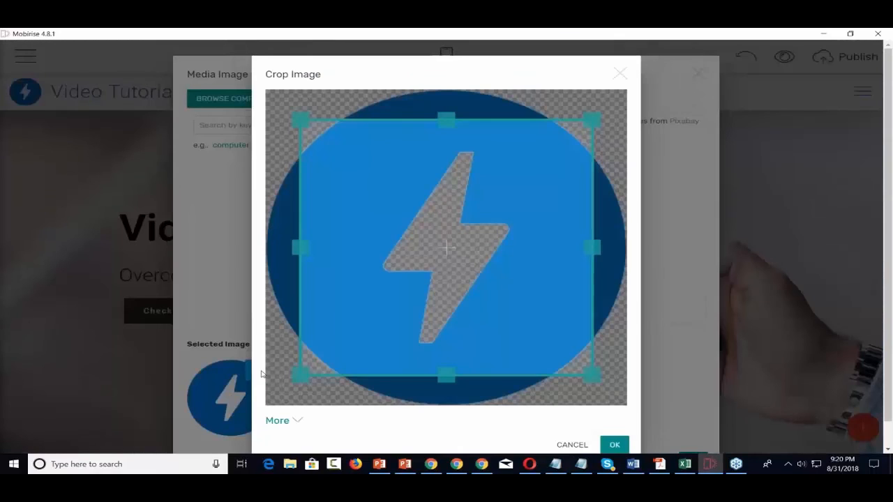
click(620, 74)
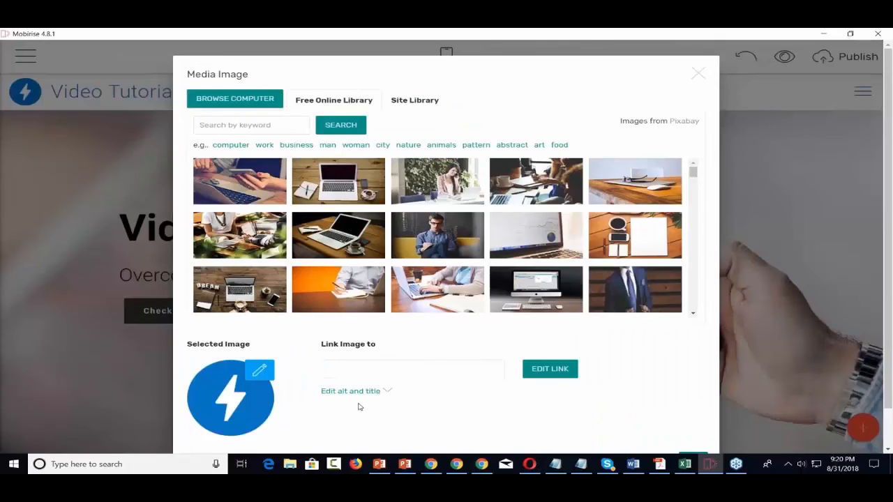
scroll(360, 405, down, 1)
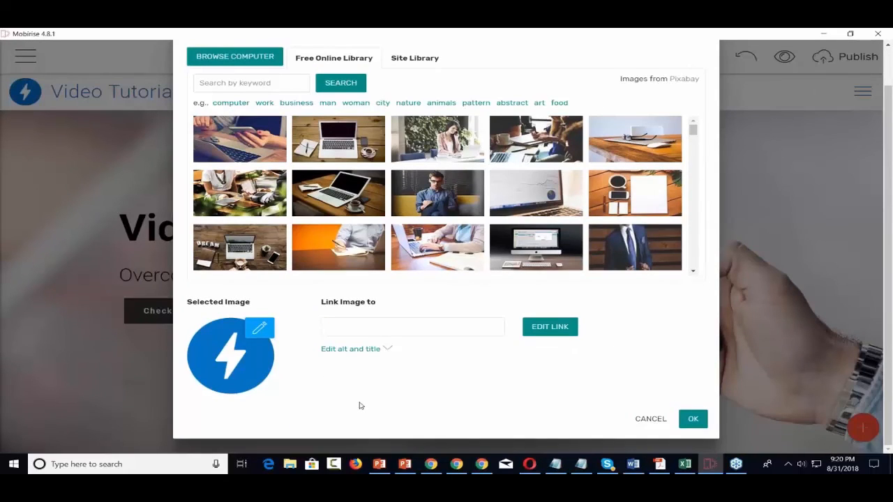
scroll(360, 405, up, 1)
scroll(360, 405, down, 1)
click(259, 368)
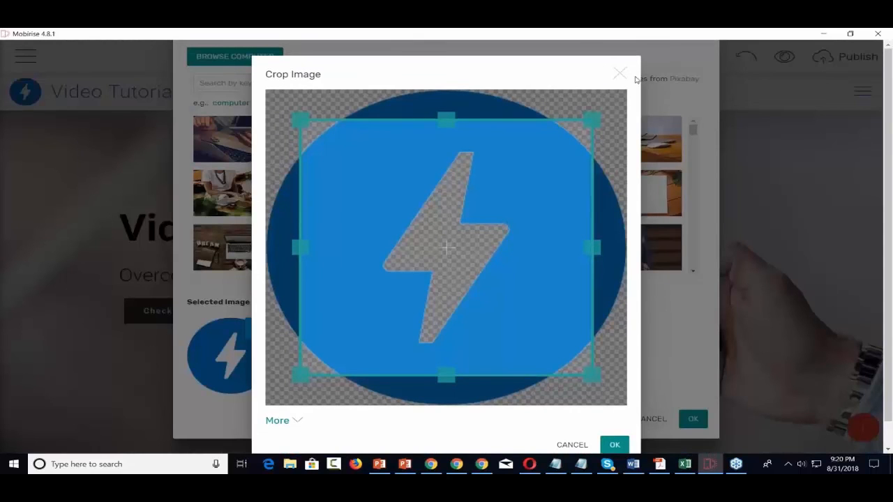
click(295, 423)
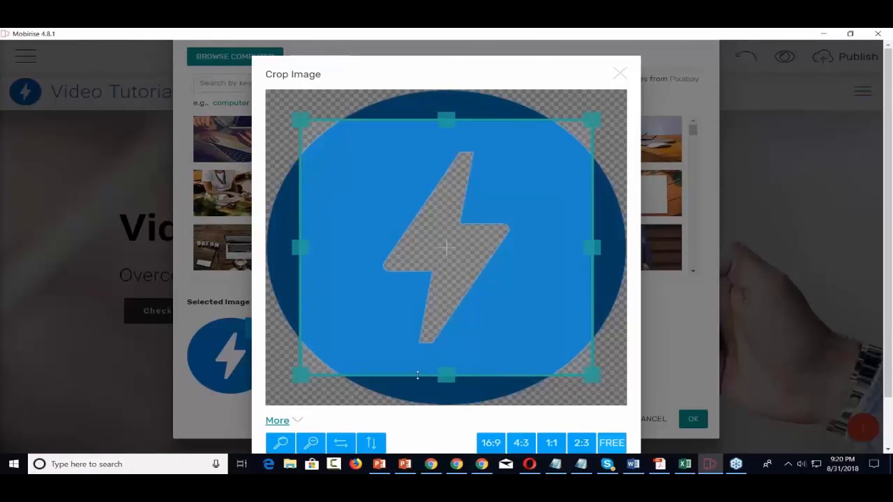
click(621, 74)
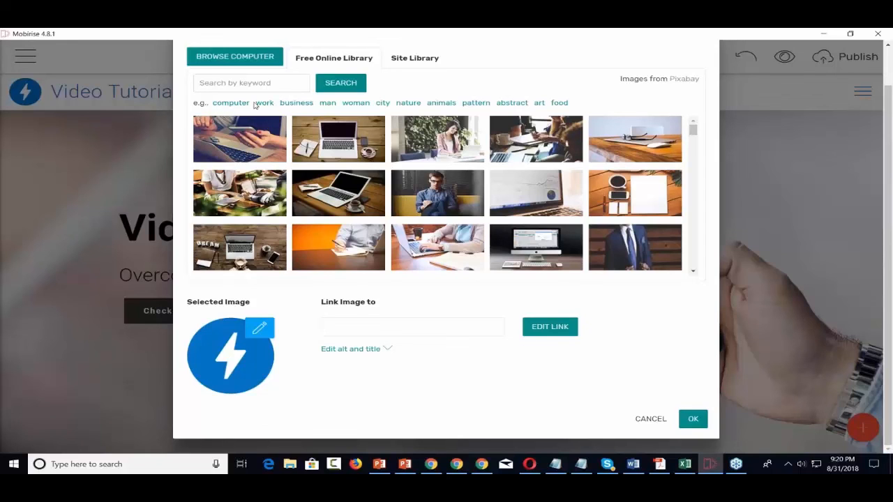
Load 2-bundle.png from the Pictures folder as the replacement logo image
click(249, 61)
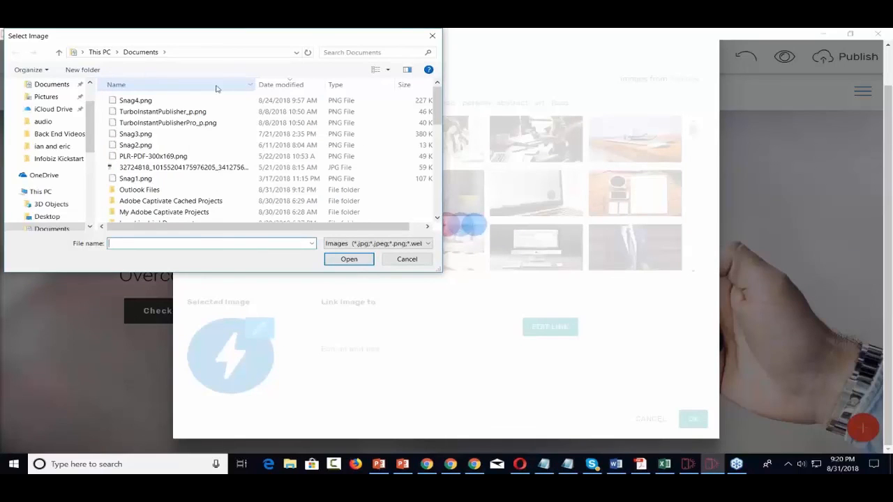
scroll(56, 181, down, 3)
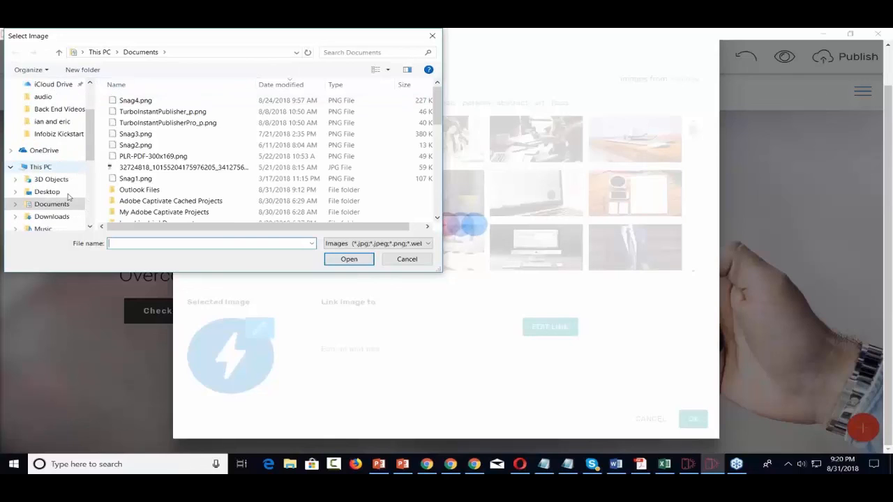
click(46, 204)
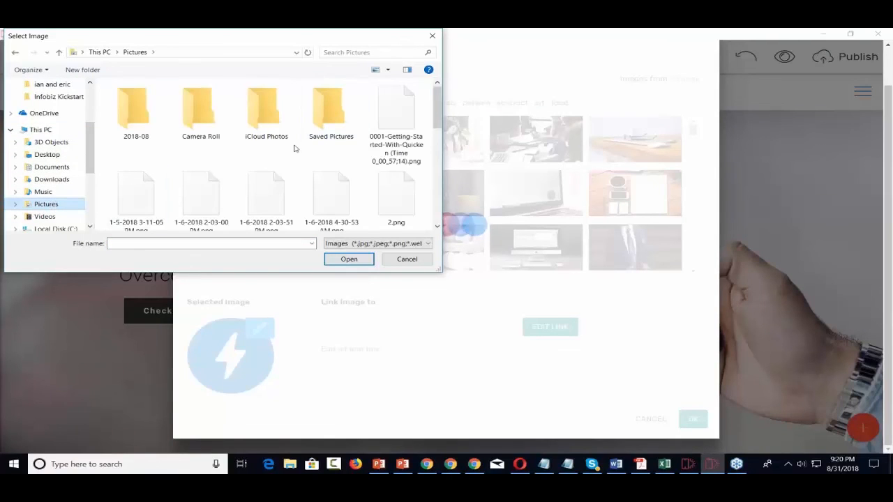
scroll(304, 161, down, 1)
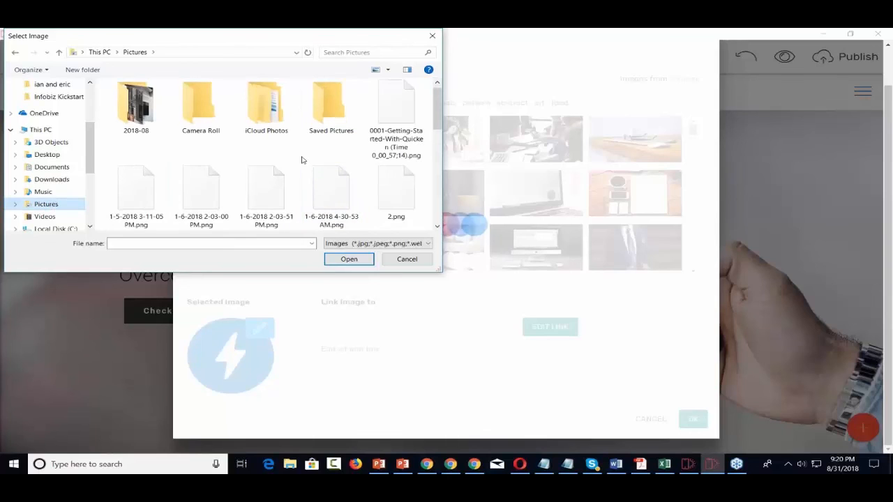
scroll(302, 161, down, 2)
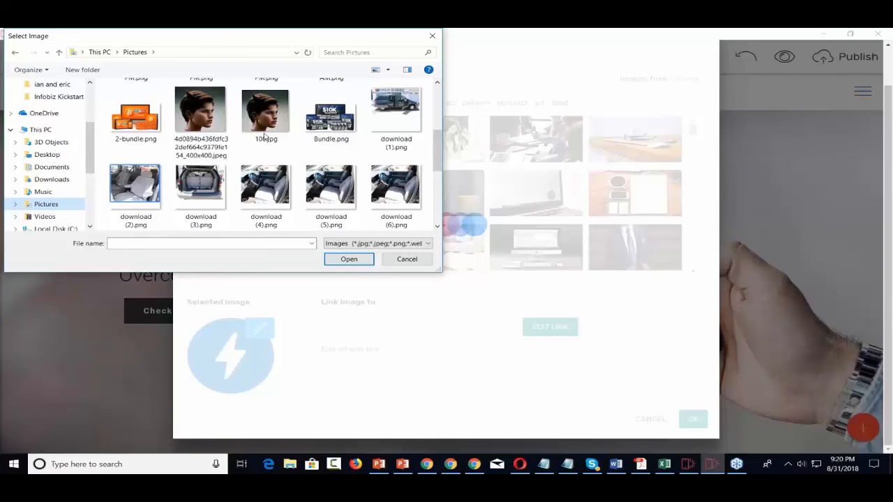
click(136, 127)
click(359, 261)
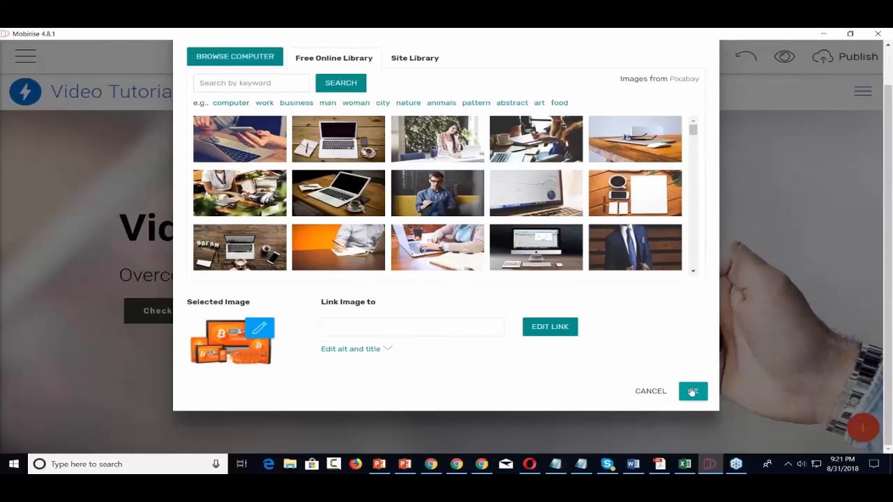
Confirm the 2-bundle logo and set the header's Sidebar Side to Left
click(692, 392)
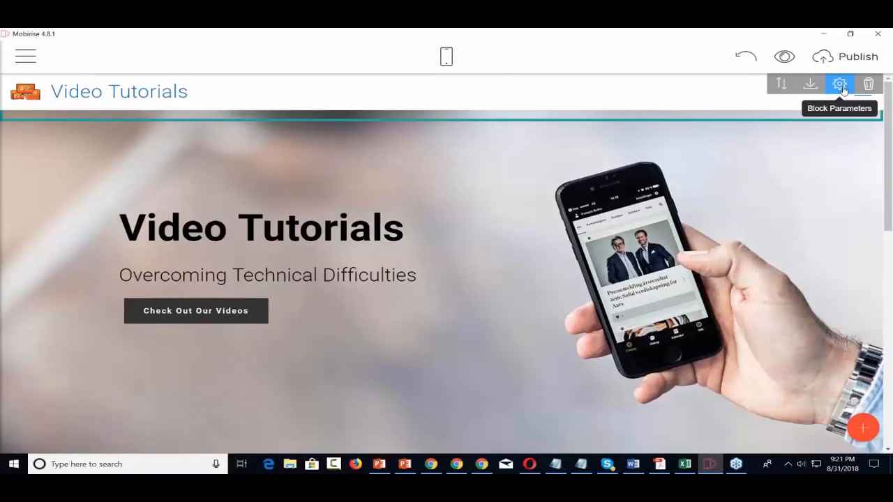
click(841, 85)
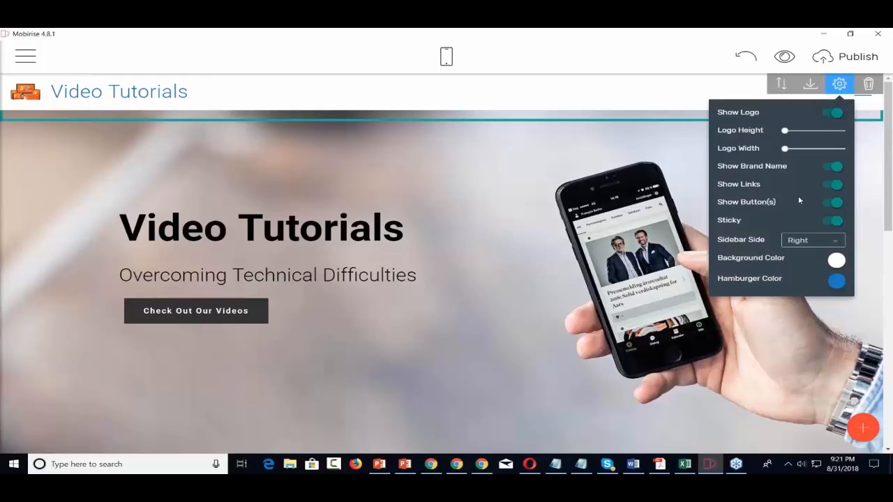
click(829, 244)
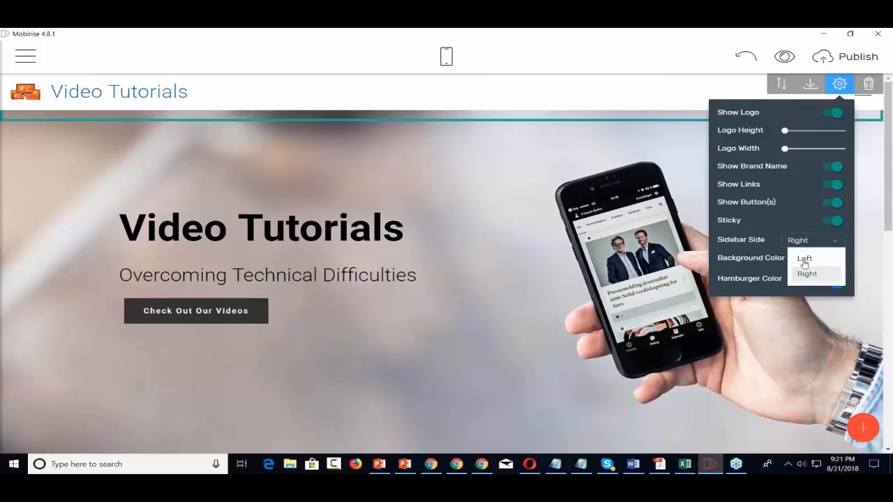
click(804, 259)
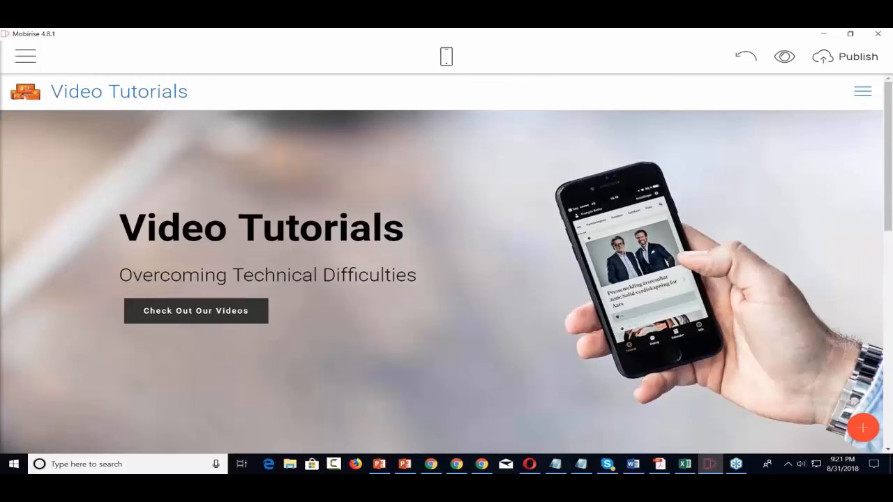
mouse_move(799, 240)
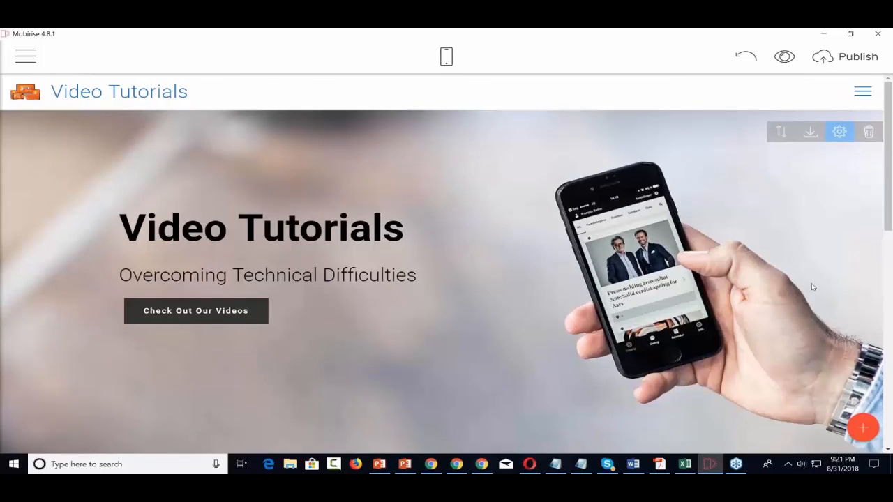
scroll(813, 286, down, 5)
scroll(813, 287, down, 3)
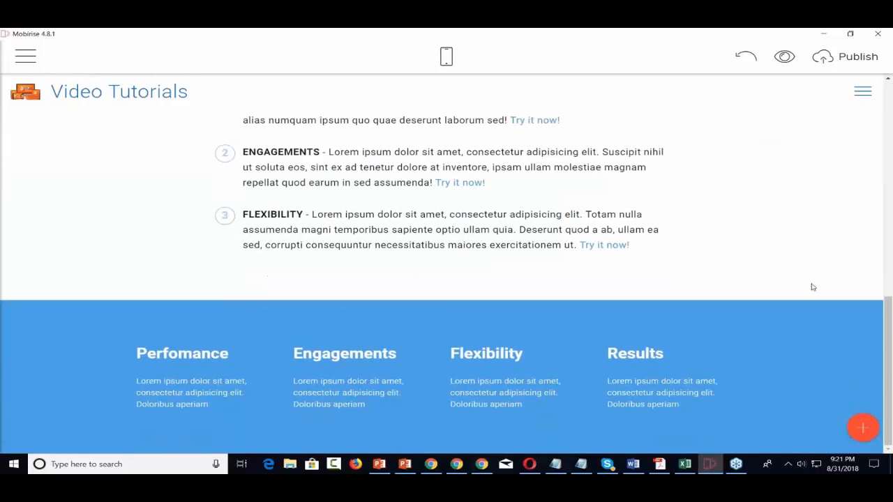
scroll(812, 286, up, 8)
scroll(812, 287, up, 1)
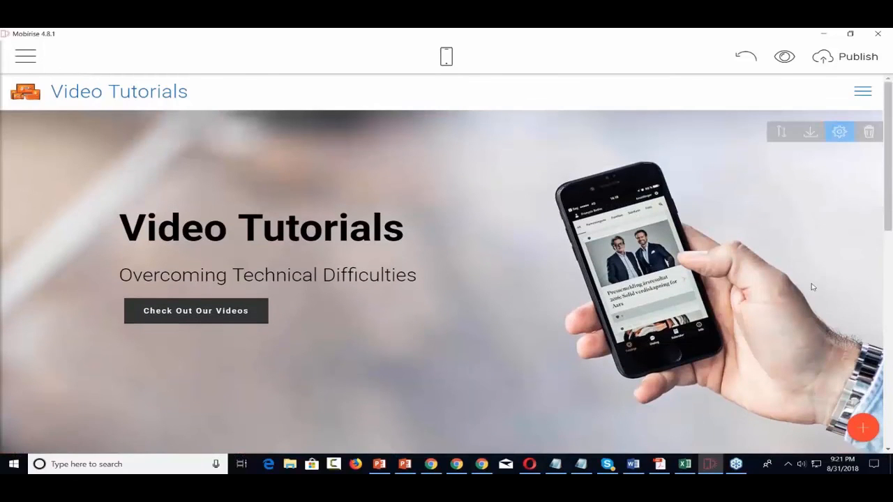
Go to the Extensions store and open the HandymanAMP theme demo in the browser
click(25, 57)
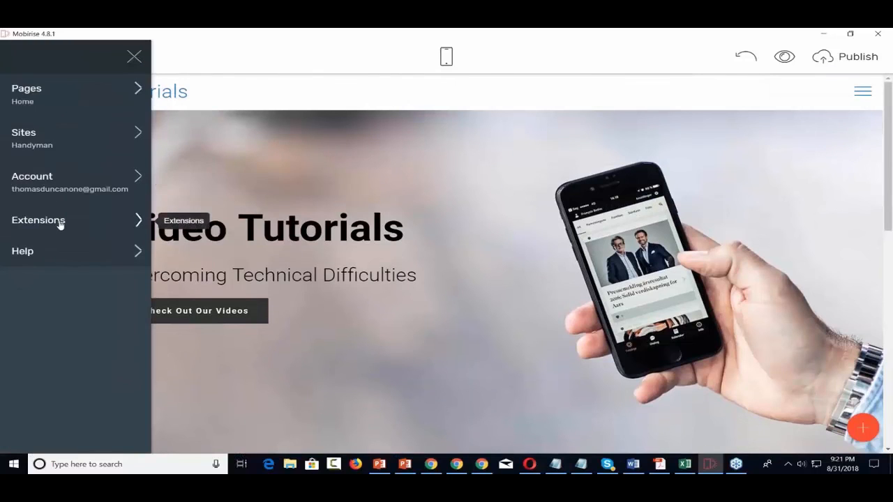
click(60, 222)
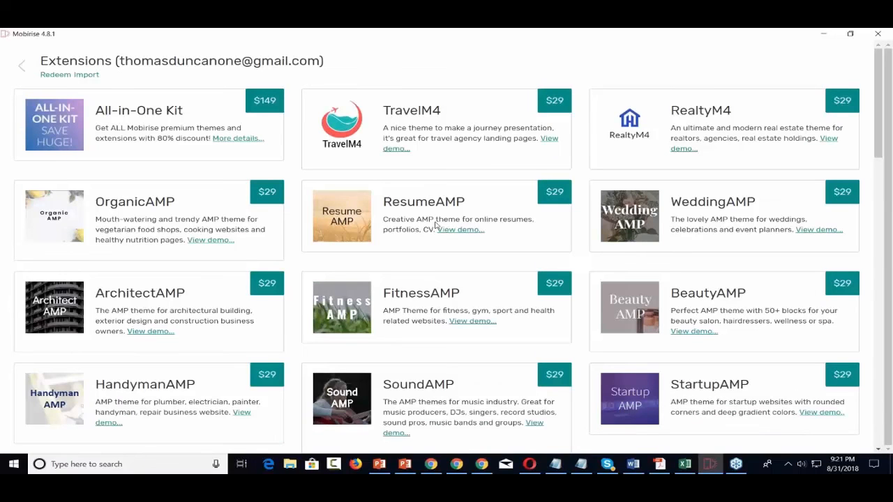
scroll(435, 223, down, 3)
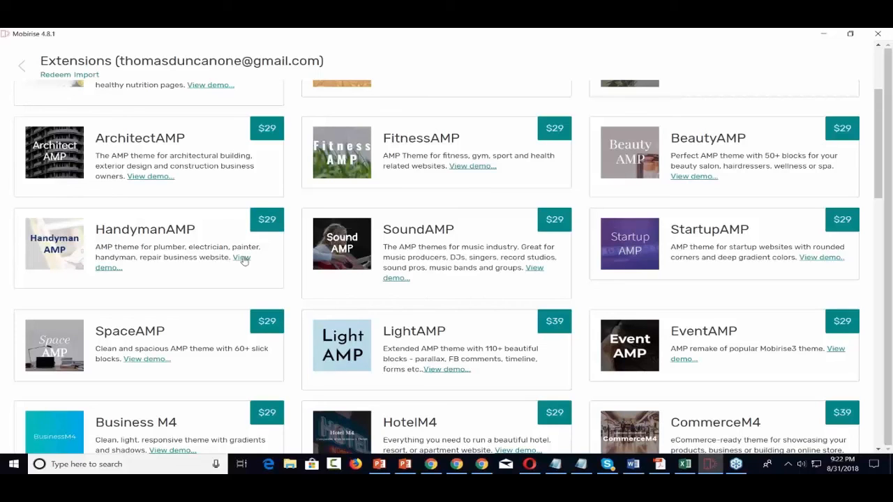
click(244, 260)
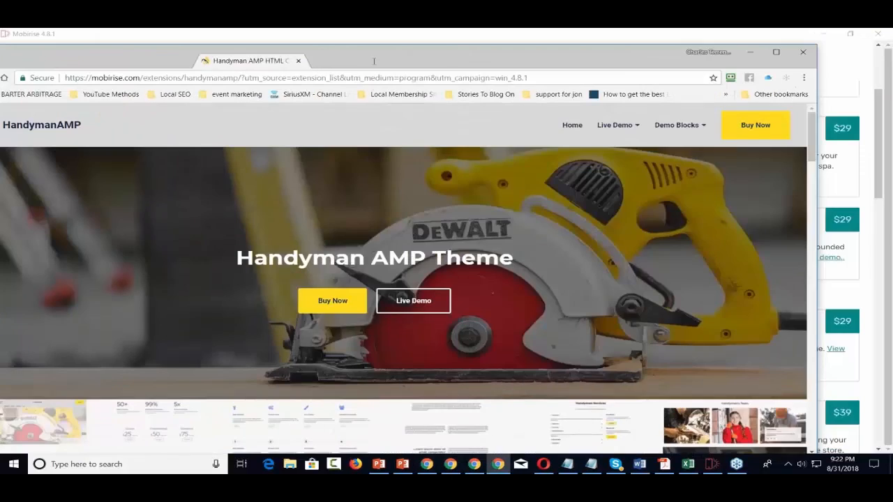
Maximize Chrome, browse the HandymanAMP demo page up and down, then close the browser
double_click(374, 62)
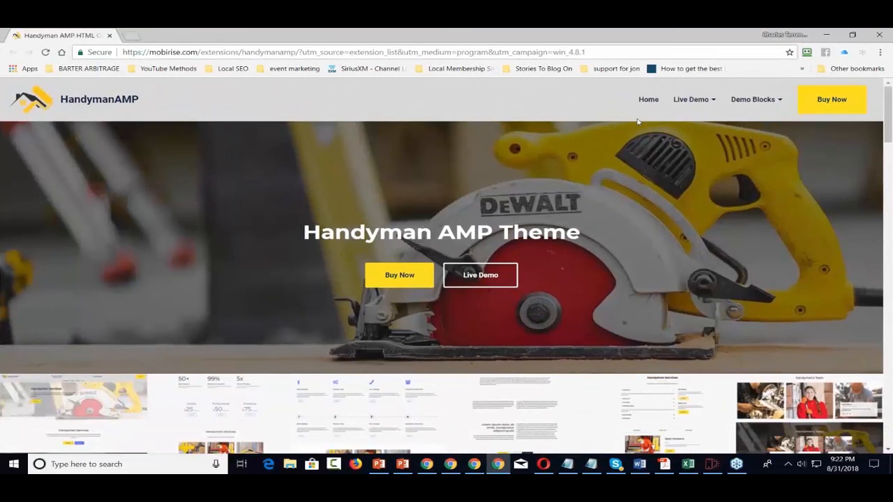
scroll(637, 122, down, 5)
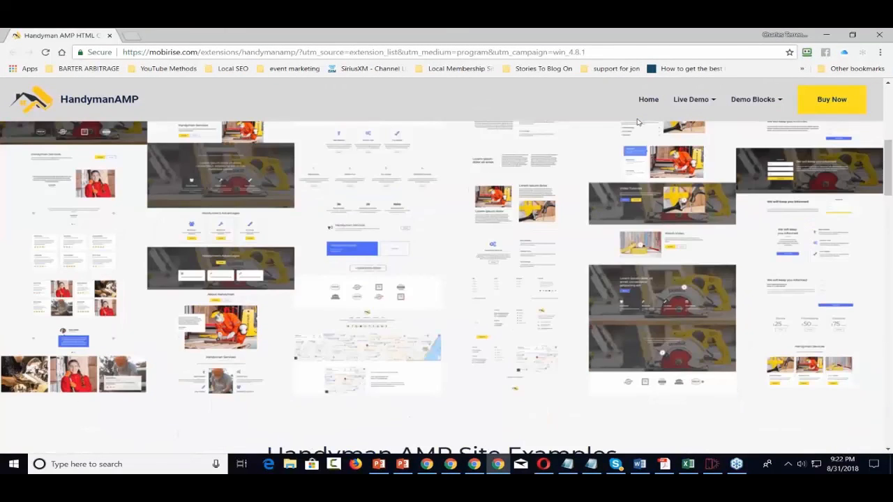
scroll(637, 122, down, 7)
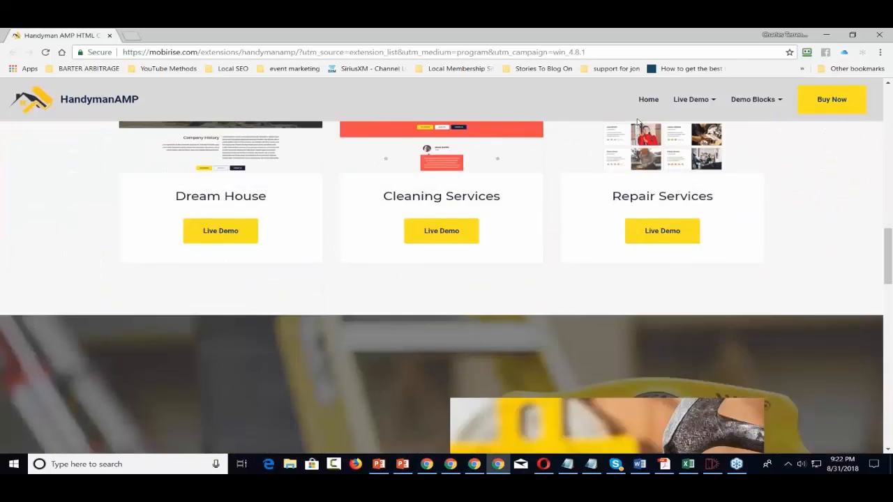
scroll(637, 122, down, 10)
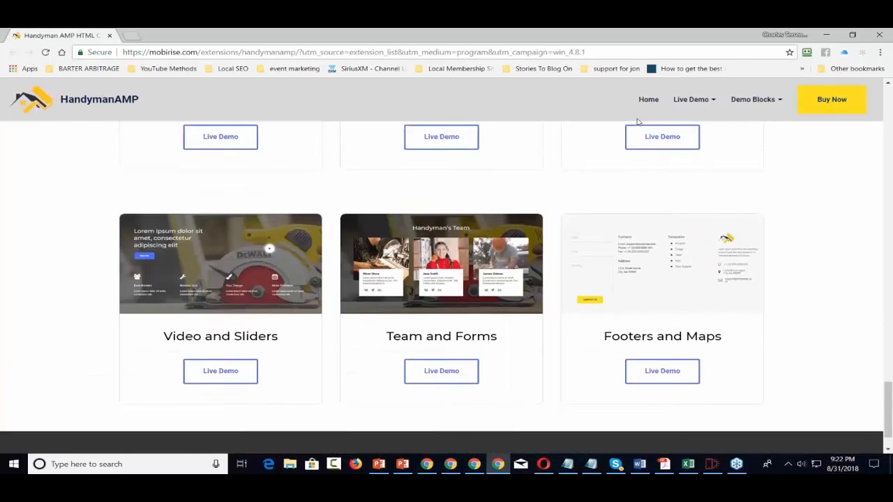
scroll(637, 122, down, 2)
scroll(636, 122, up, 5)
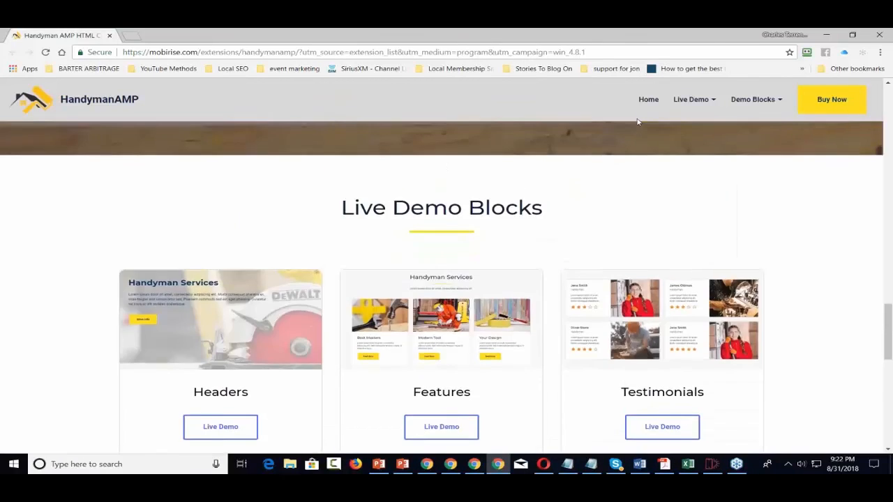
scroll(636, 122, up, 15)
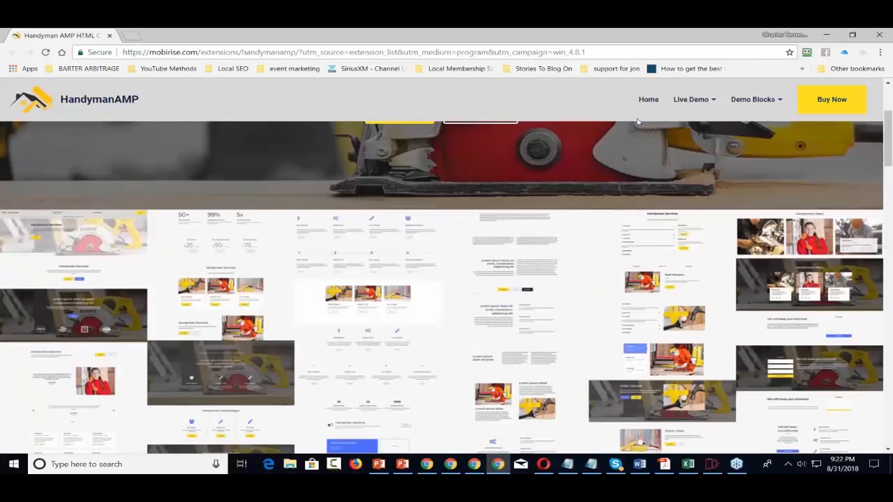
scroll(637, 122, up, 3)
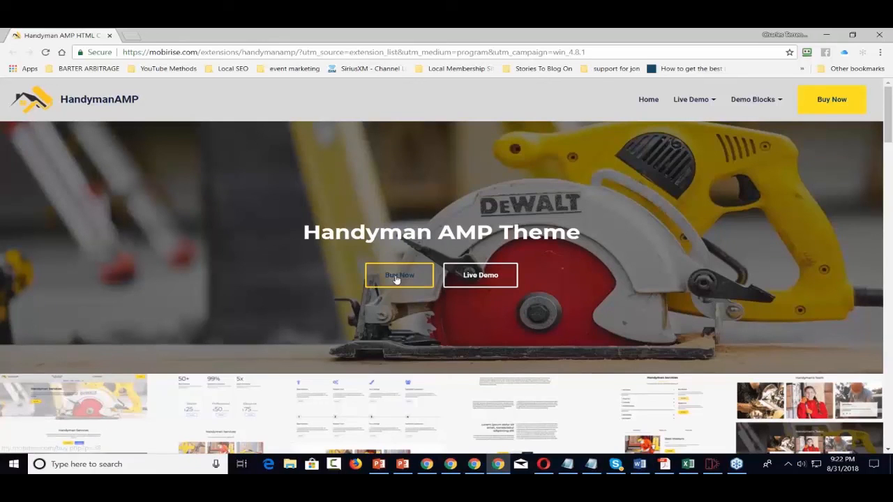
click(881, 37)
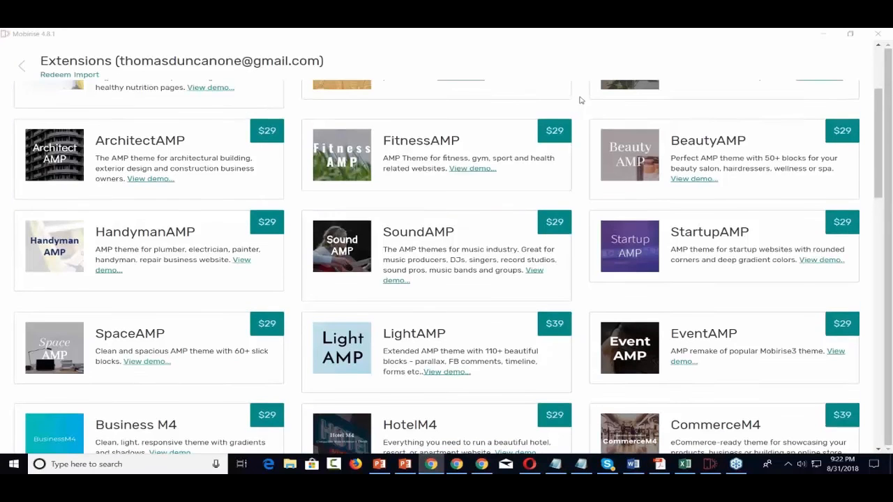
Install the free default Mobirise theme, dismiss its confirmation, and go back to the page editor
scroll(579, 100, up, 2)
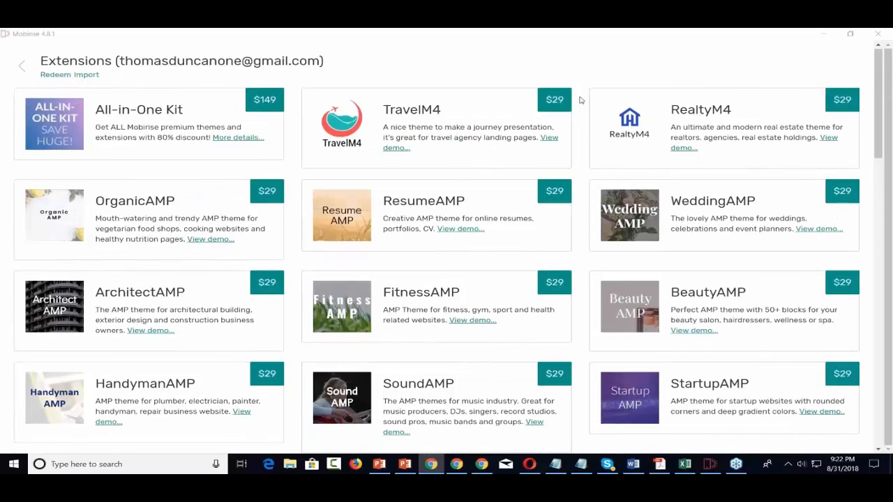
scroll(579, 99, down, 3)
scroll(579, 99, down, 4)
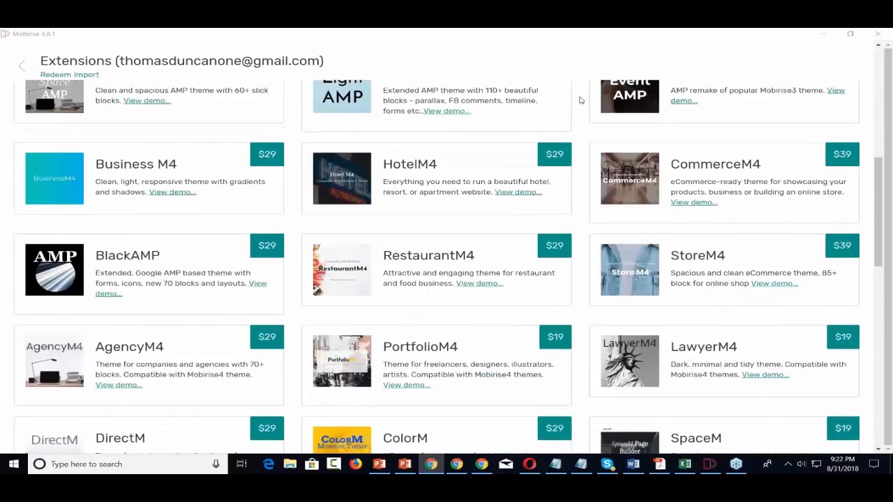
scroll(579, 100, down, 1)
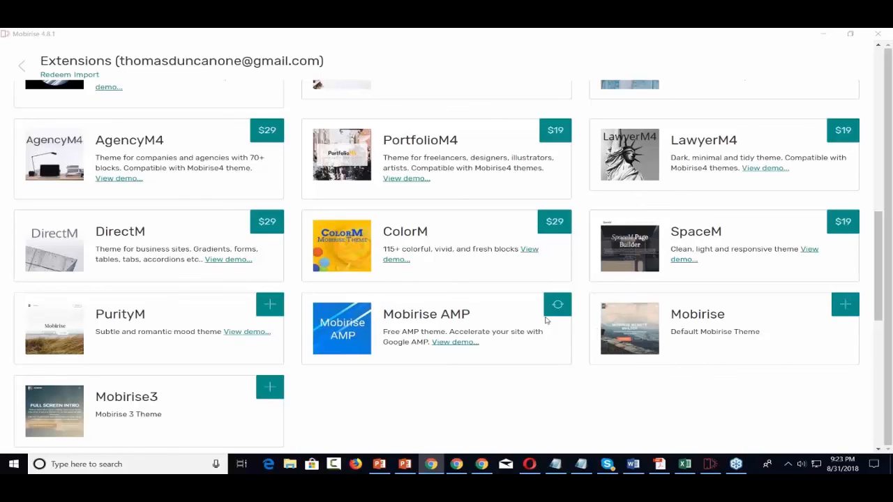
scroll(557, 307, up, 2)
scroll(558, 321, down, 1)
scroll(484, 262, down, 2)
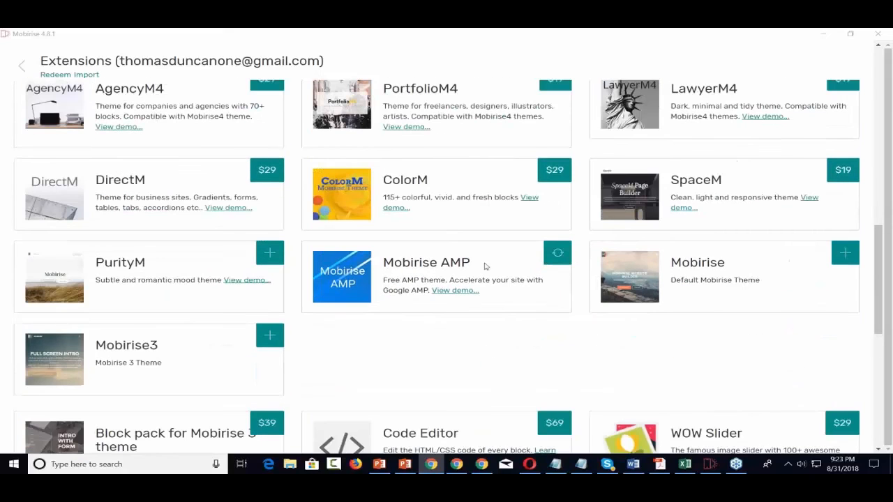
scroll(497, 265, down, 1)
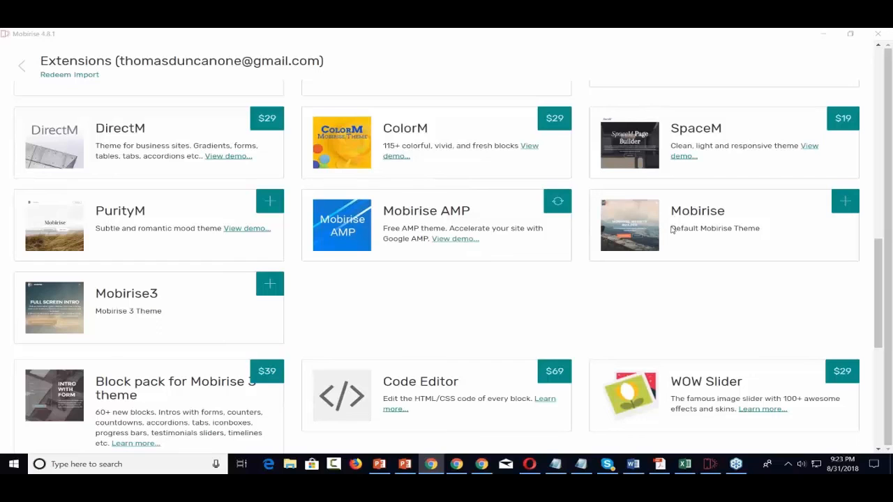
click(844, 203)
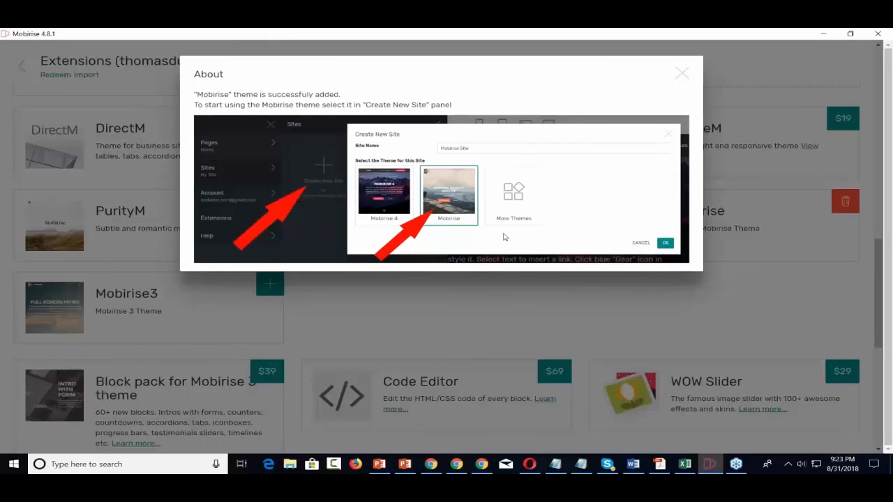
click(681, 74)
scroll(668, 162, up, 5)
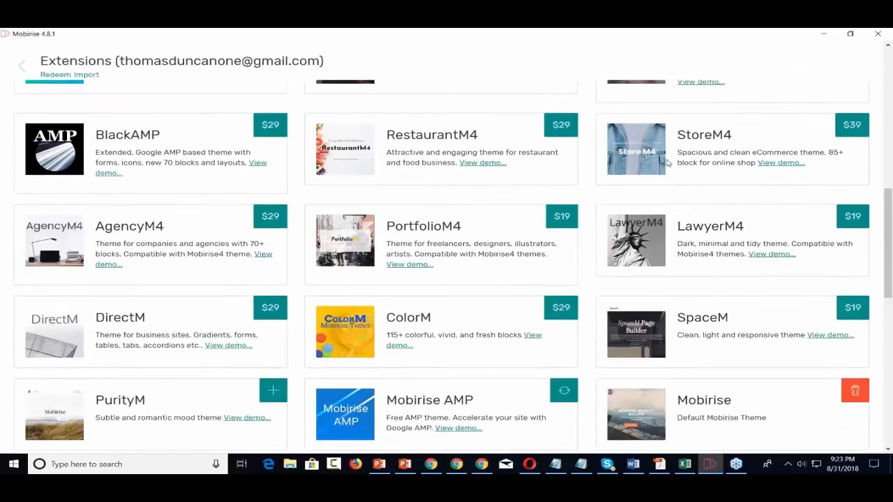
click(22, 65)
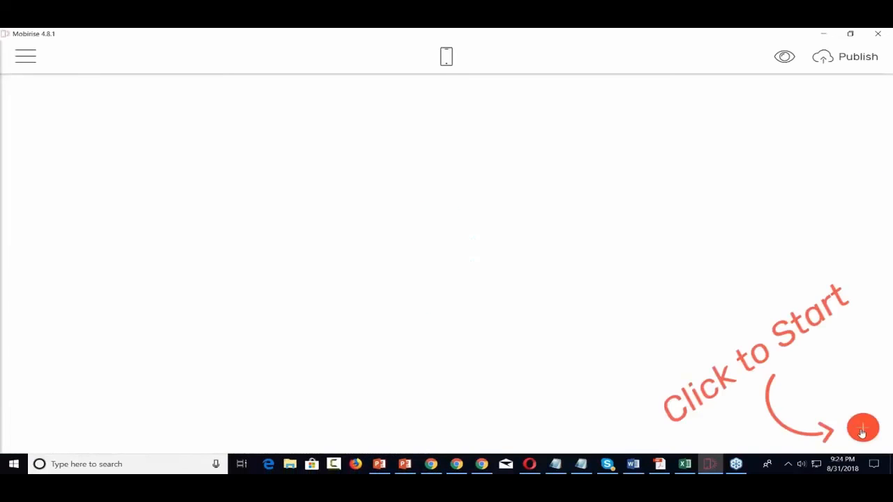
Add the Subscribe Form block from the blocks list, which places it on the page twice
click(862, 430)
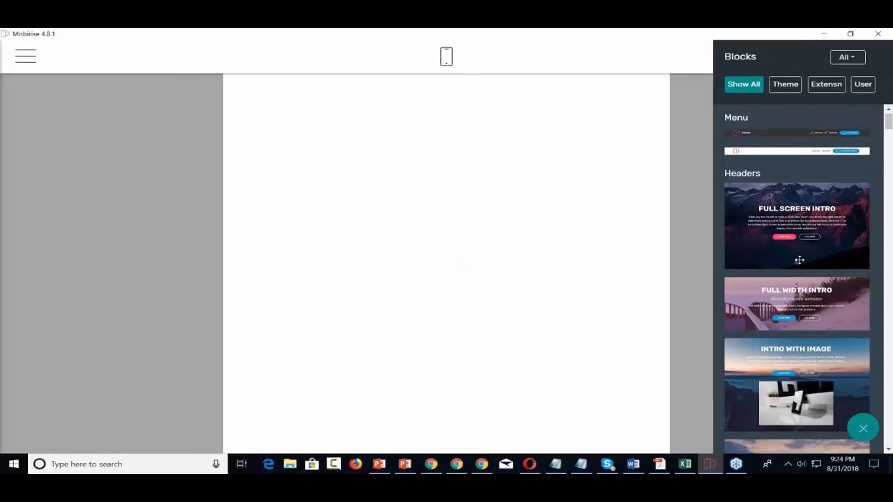
scroll(800, 260, down, 3)
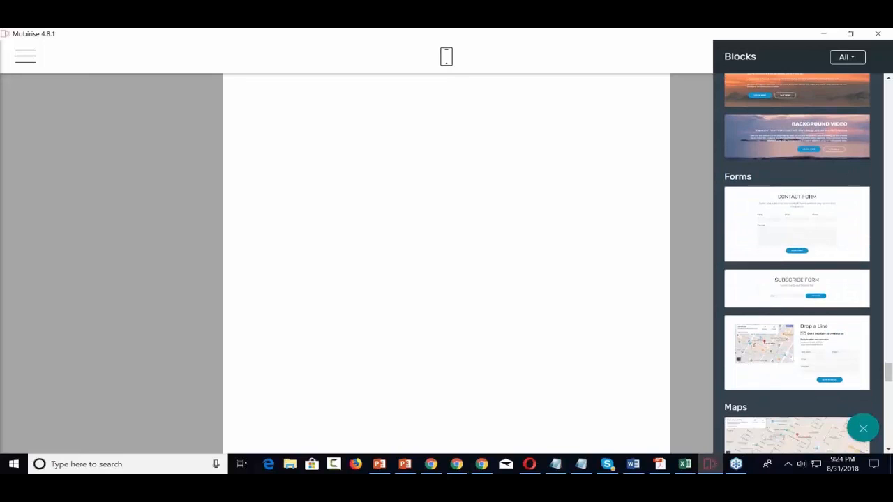
scroll(797, 261, down, 1)
scroll(787, 182, down, 1)
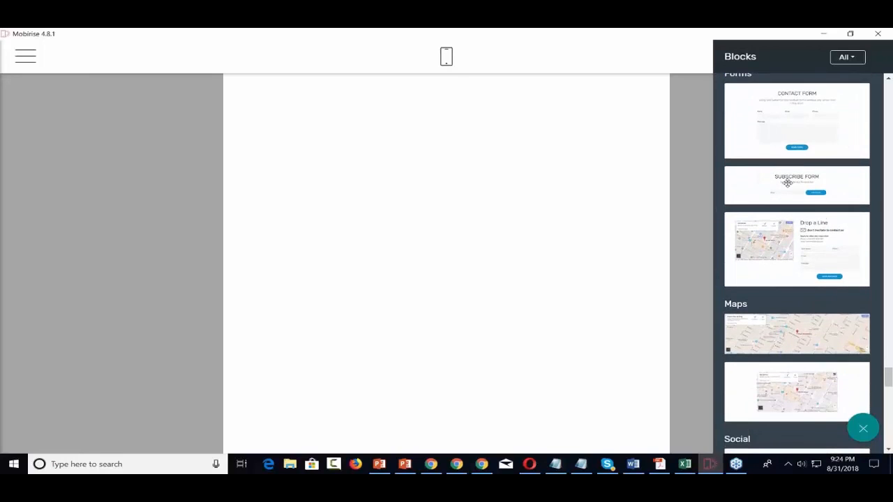
click(787, 180)
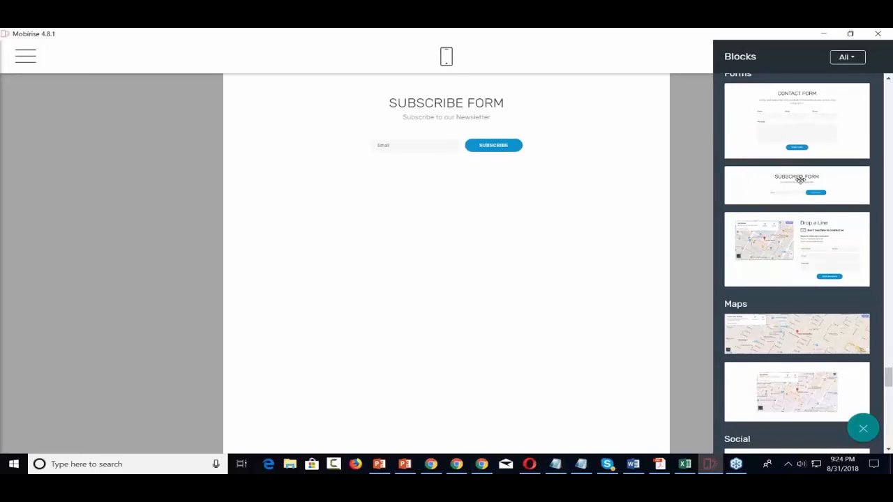
drag(800, 179, 425, 145)
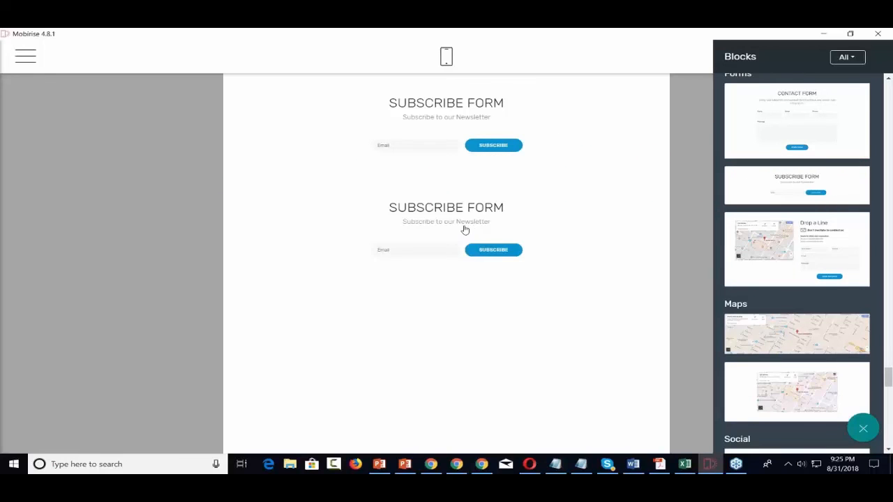
Delete the duplicate Subscribe Form block and select the 'Subscribe to our Newsletter' subtitle
triple_click(465, 229)
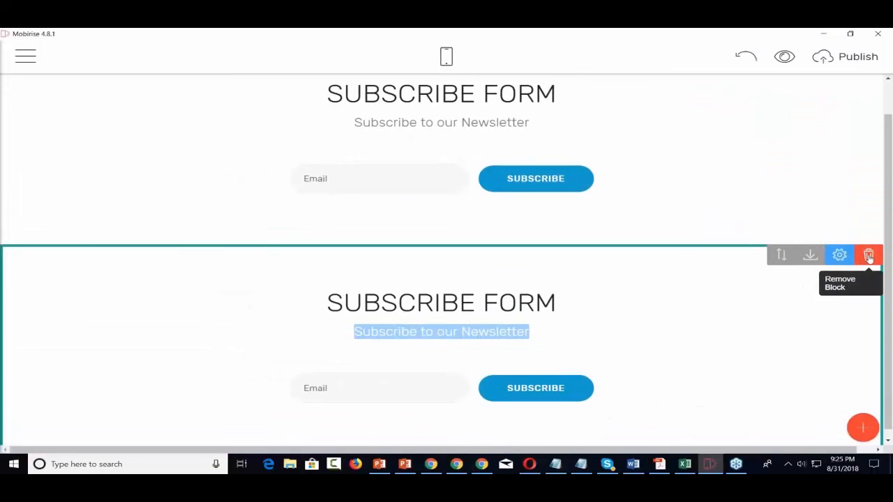
click(868, 255)
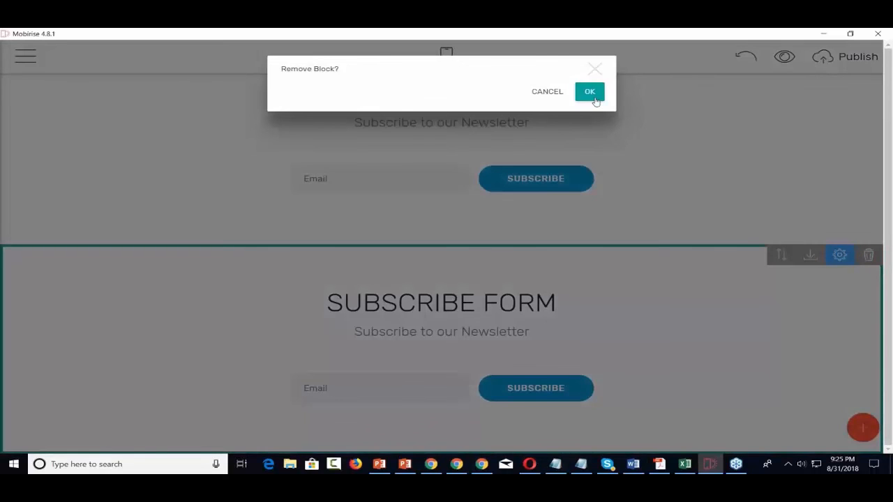
click(594, 97)
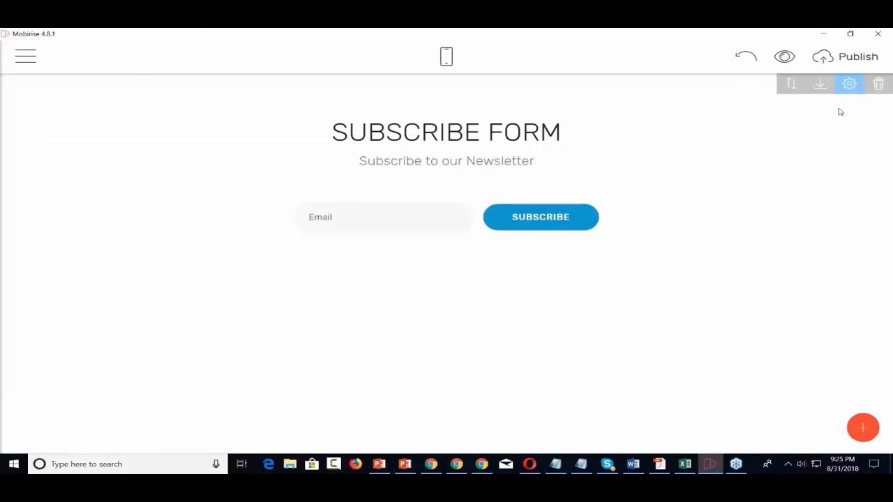
click(849, 84)
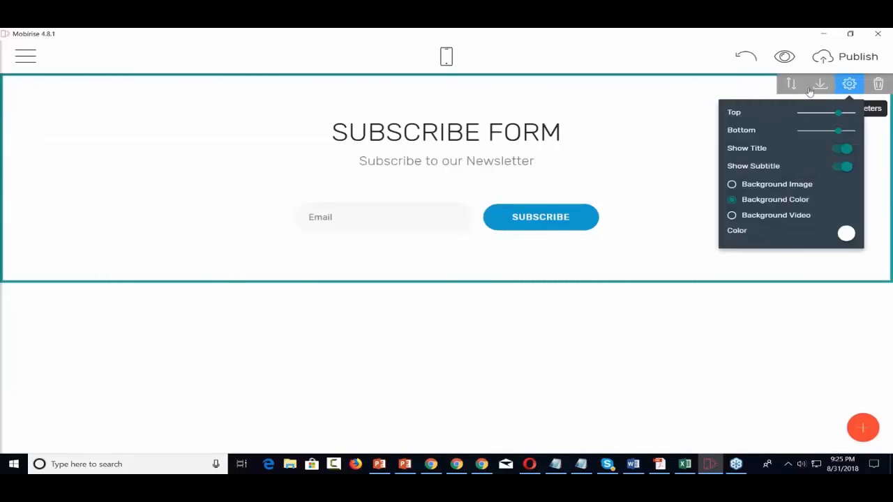
triple_click(534, 161)
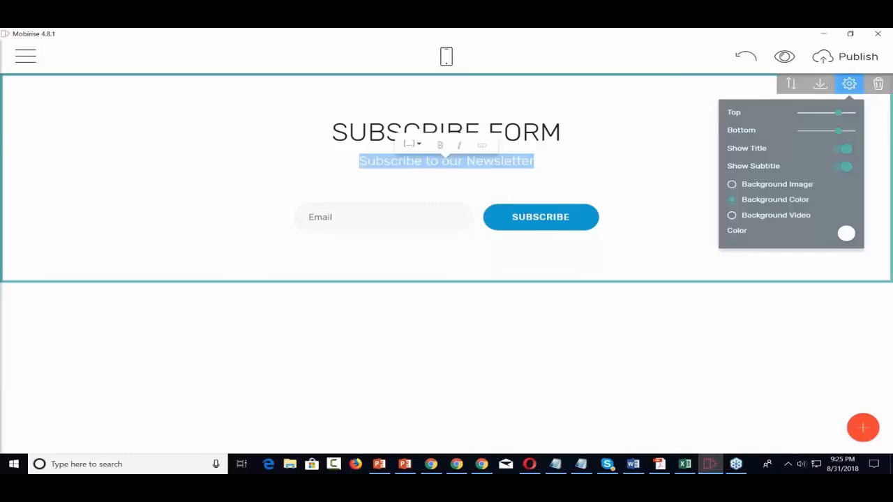